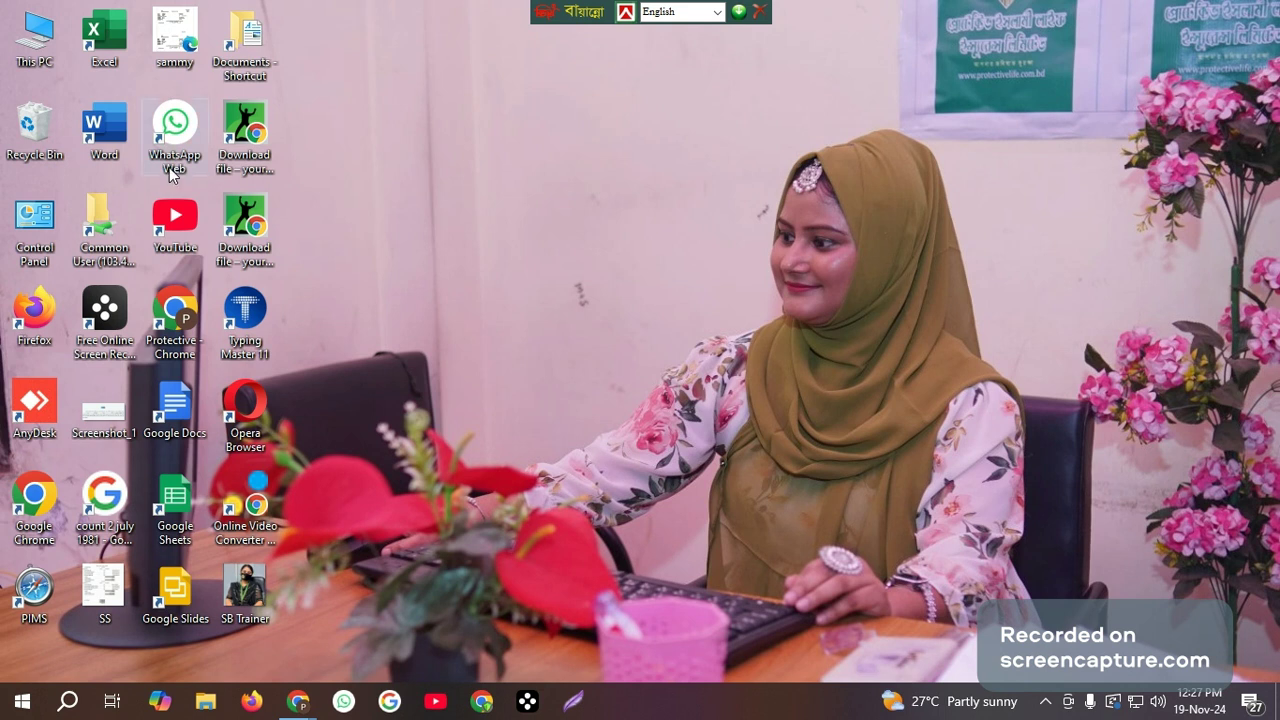
# Open Microsoft Word, create a blank document and dismiss the licence notices.
pyautogui.doubleClick(113, 147)
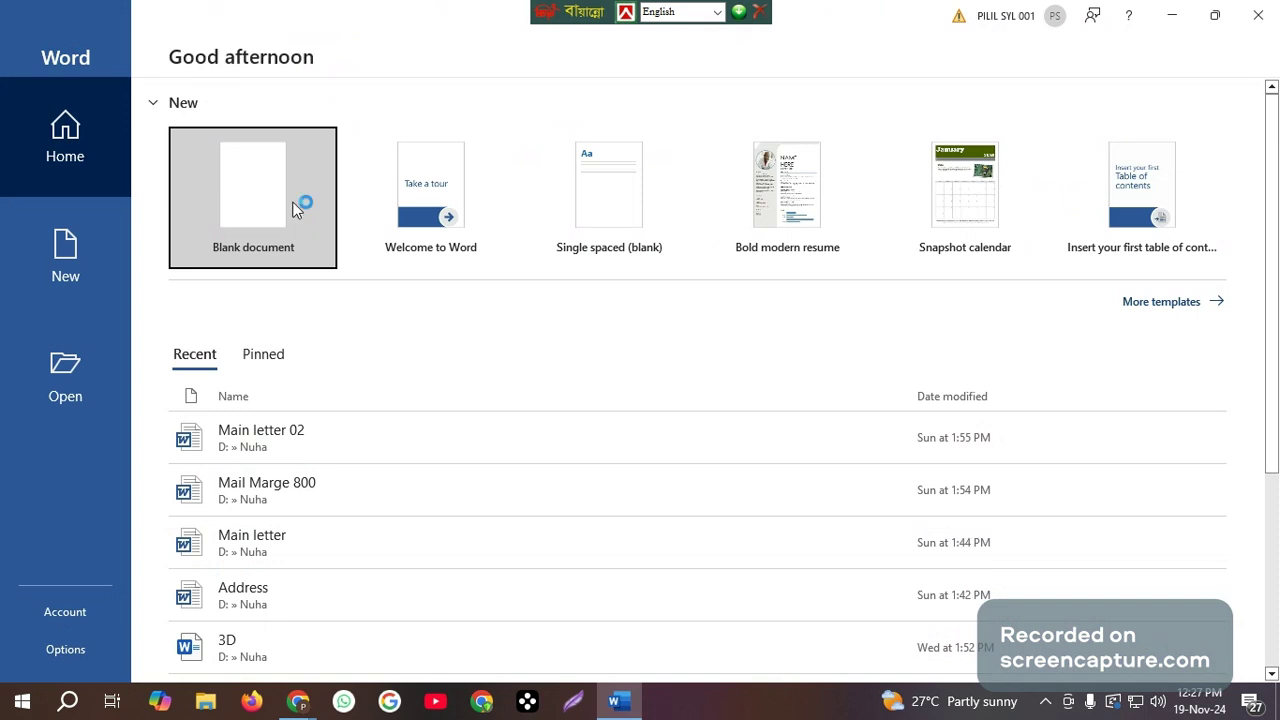
pyautogui.click(1016, 103)
pyautogui.click(280, 201)
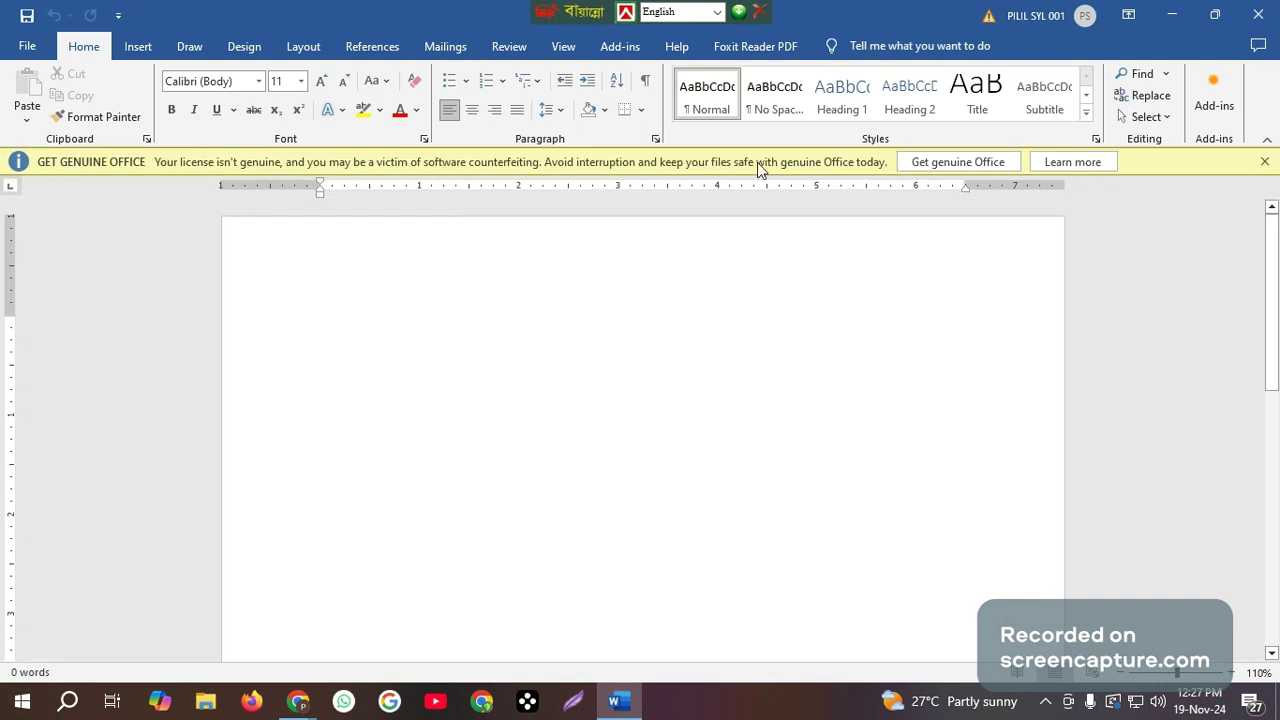
pyautogui.click(1264, 162)
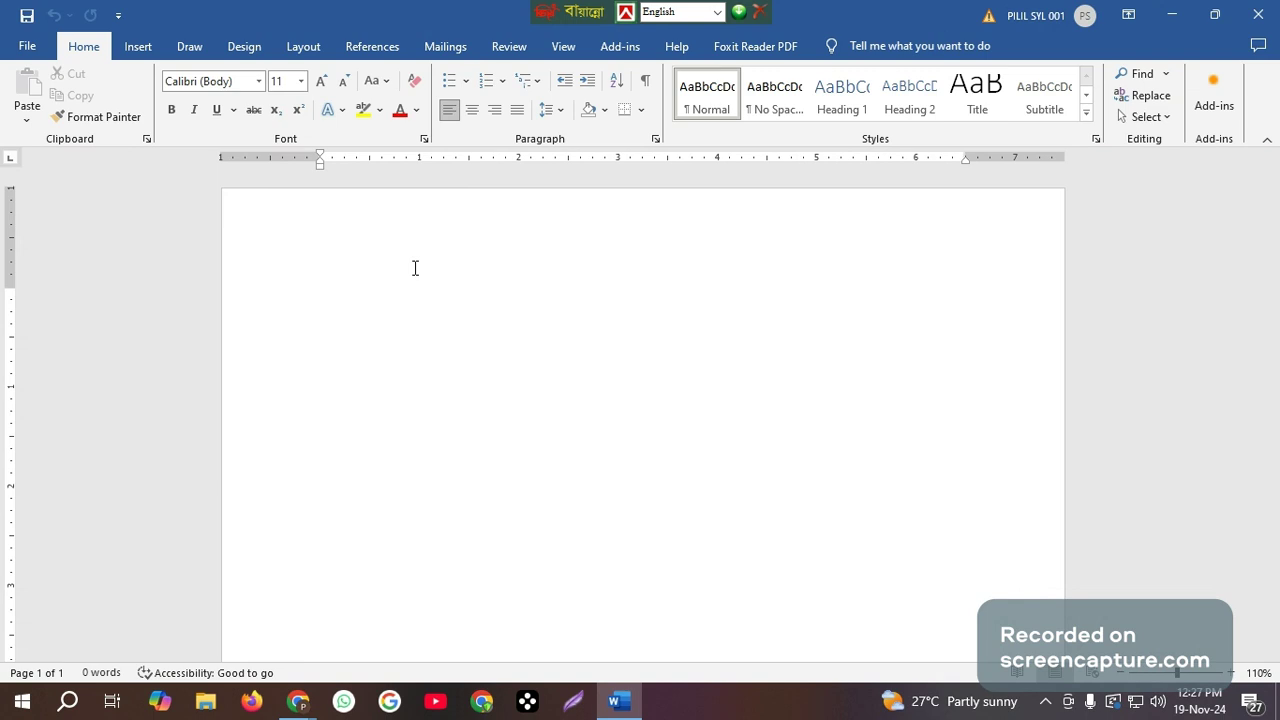
# Set the document's paper size to A4 (8.27" x 11.69").
pyautogui.click(303, 47)
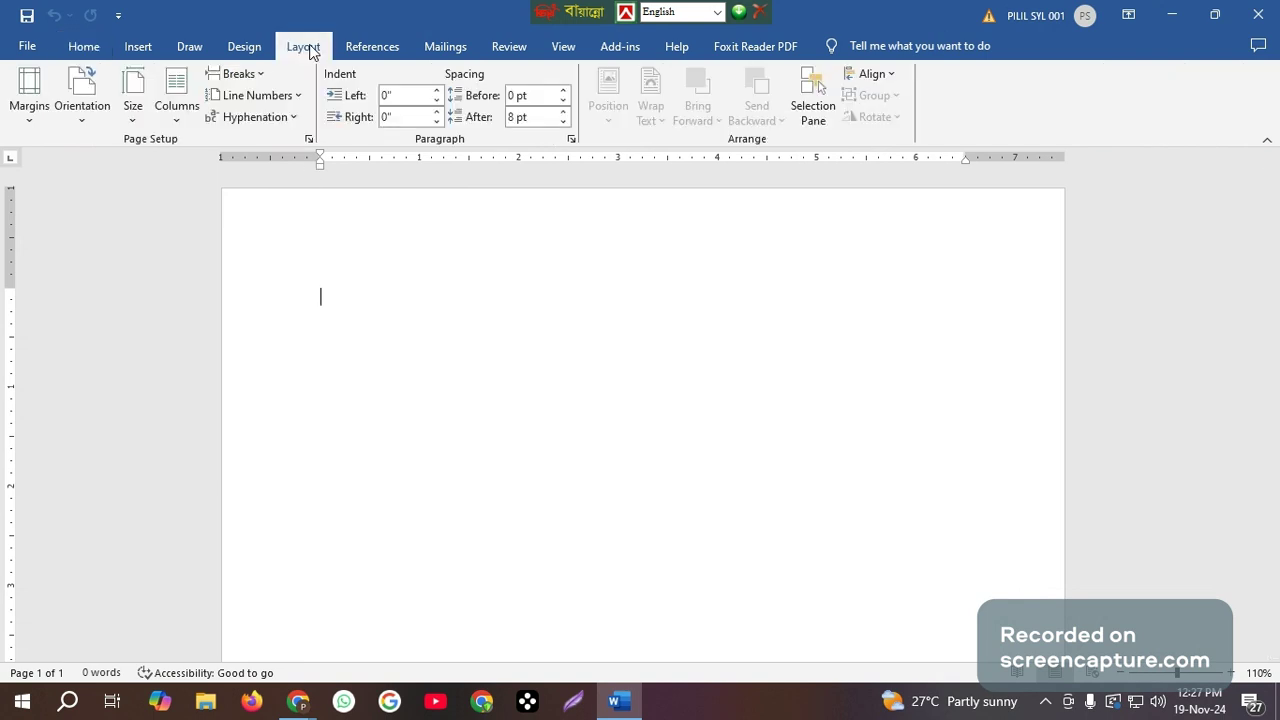
pyautogui.click(133, 110)
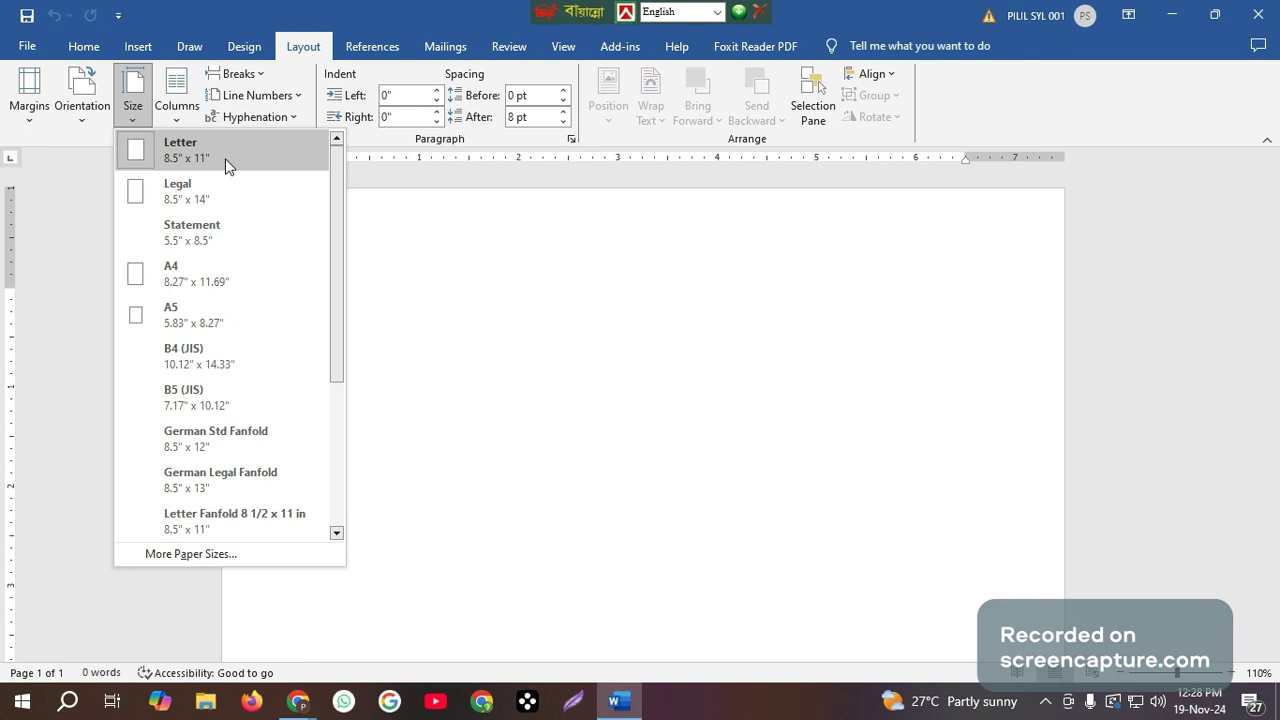
pyautogui.click(240, 281)
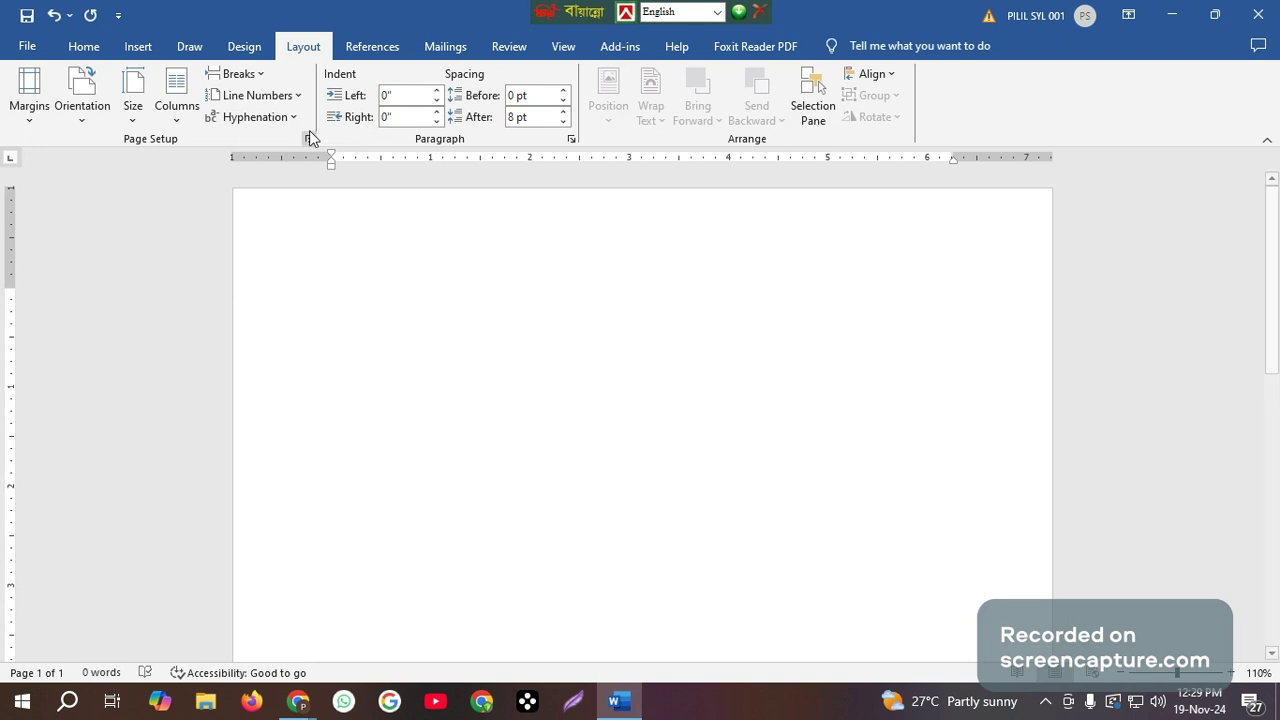
# Draw a straight horizontal line near the top of the page and extend both ends to the page edges, about 8.49" wide.
pyautogui.click(136, 47)
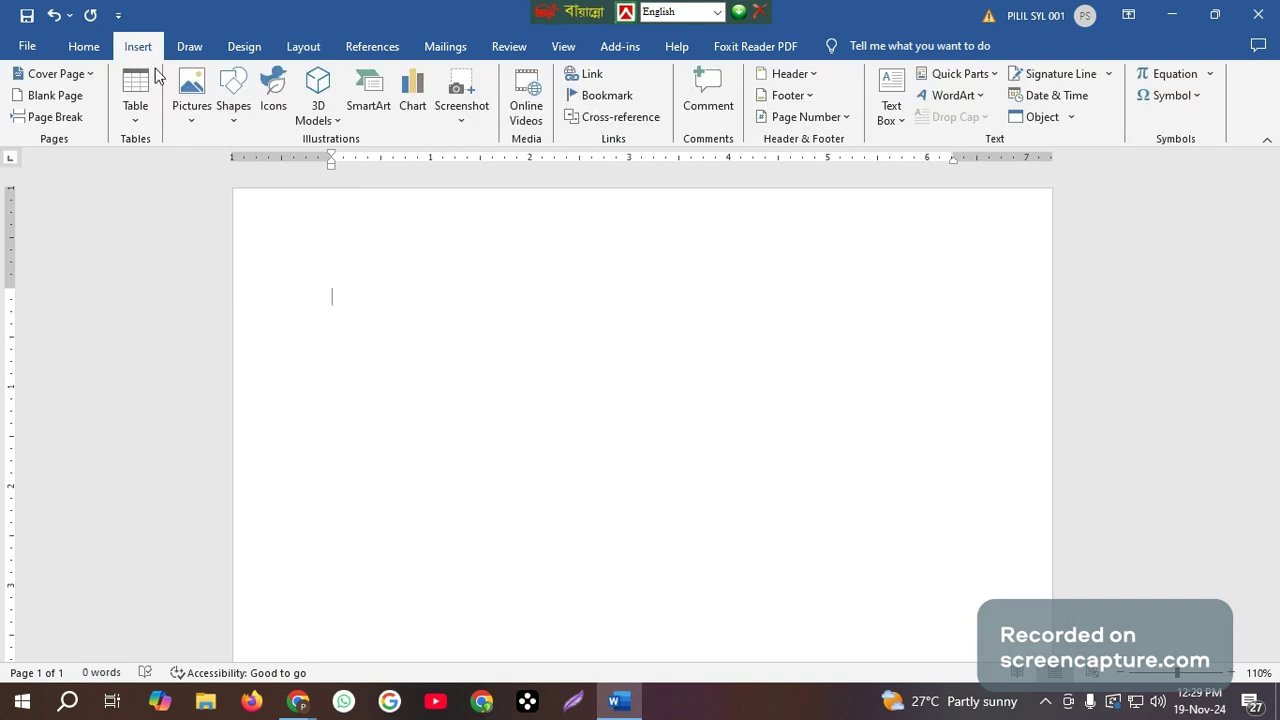
pyautogui.click(236, 122)
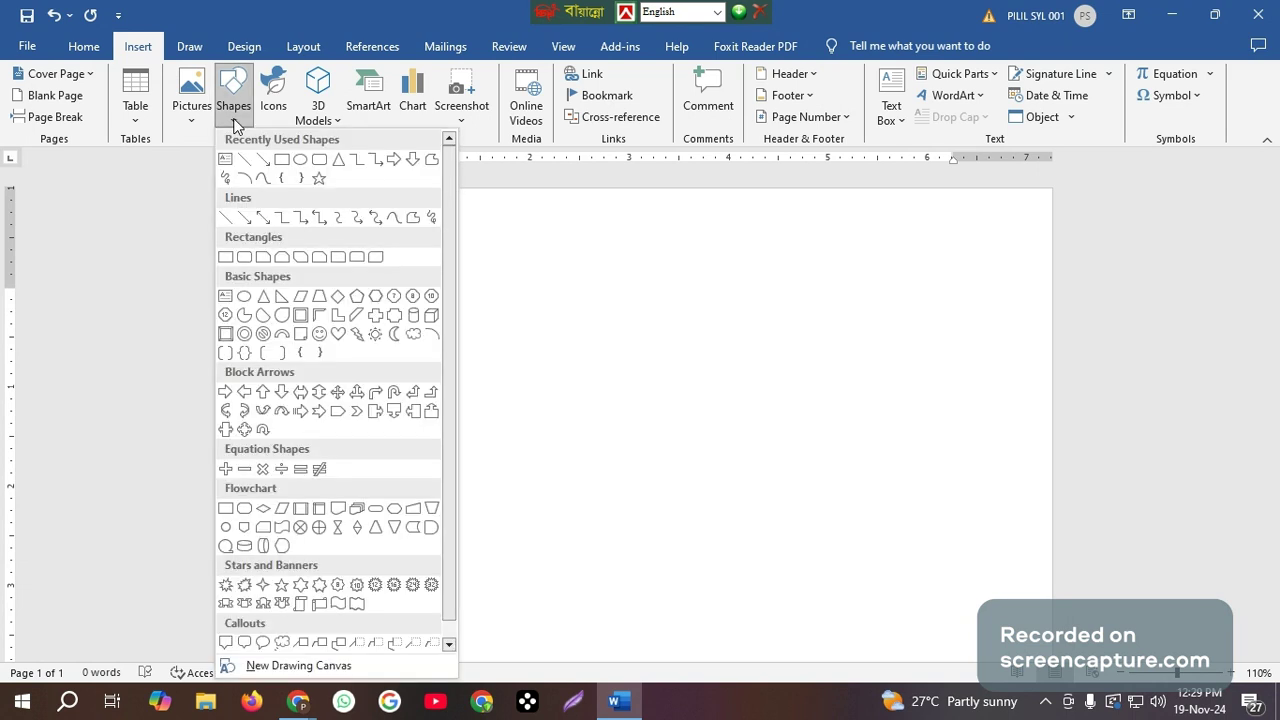
pyautogui.click(227, 218)
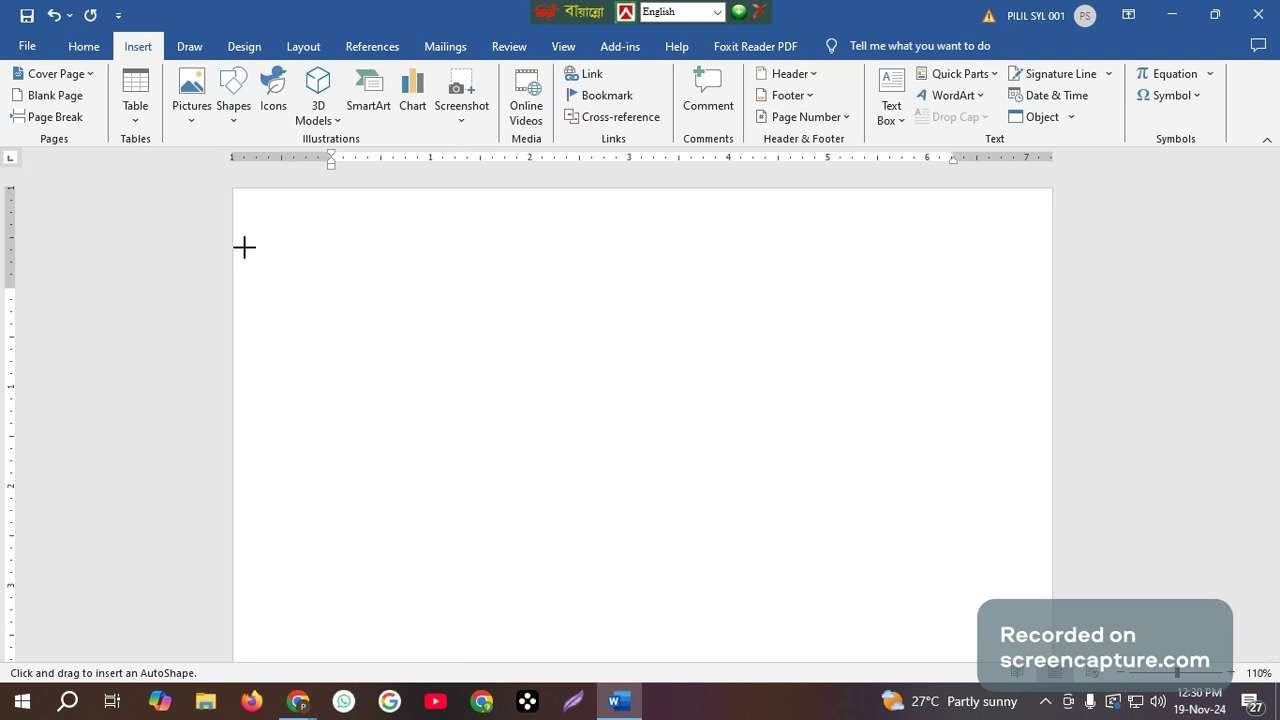
pyautogui.moveTo(244, 247)
pyautogui.mouseDown()
pyautogui.moveTo(1066, 229)
pyautogui.moveTo(962, 265)
pyautogui.moveTo(469, 264)
pyautogui.moveTo(617, 275)
pyautogui.moveTo(762, 253)
pyautogui.moveTo(1080, 240)
pyautogui.moveTo(1051, 238)
pyautogui.mouseUp()
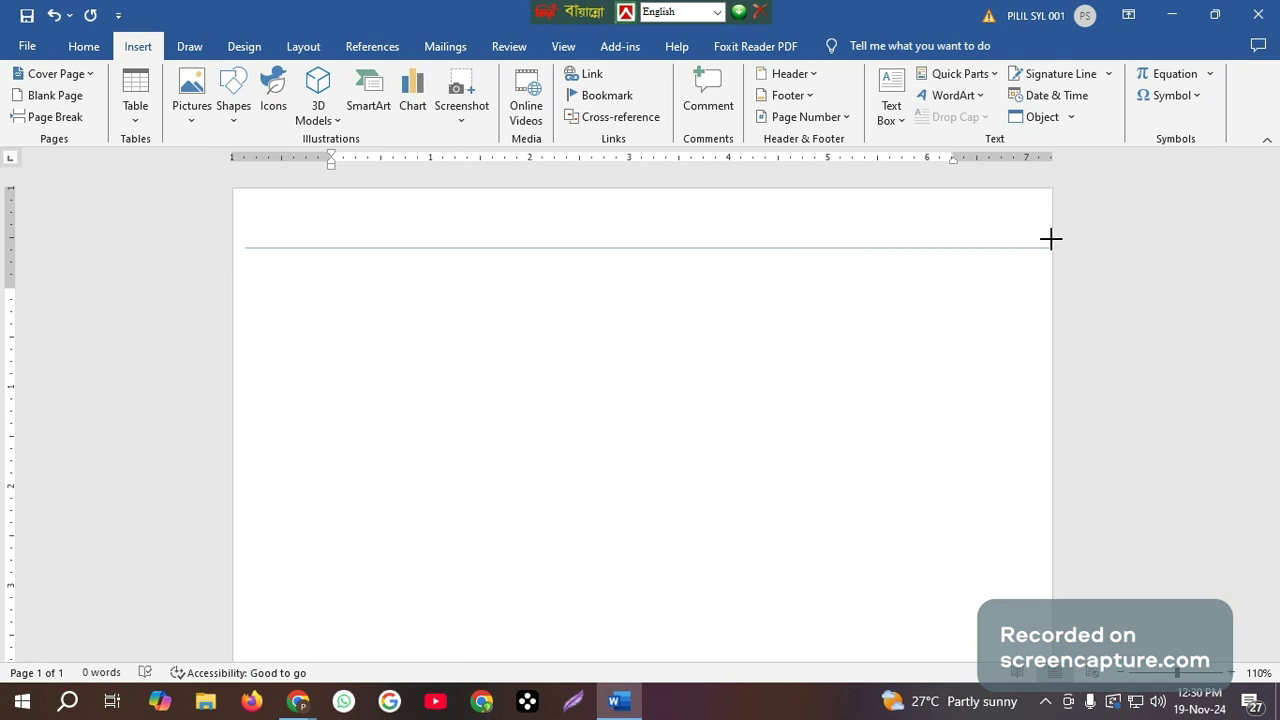
pyautogui.moveTo(1050, 238); pyautogui.dragTo(1051, 240)
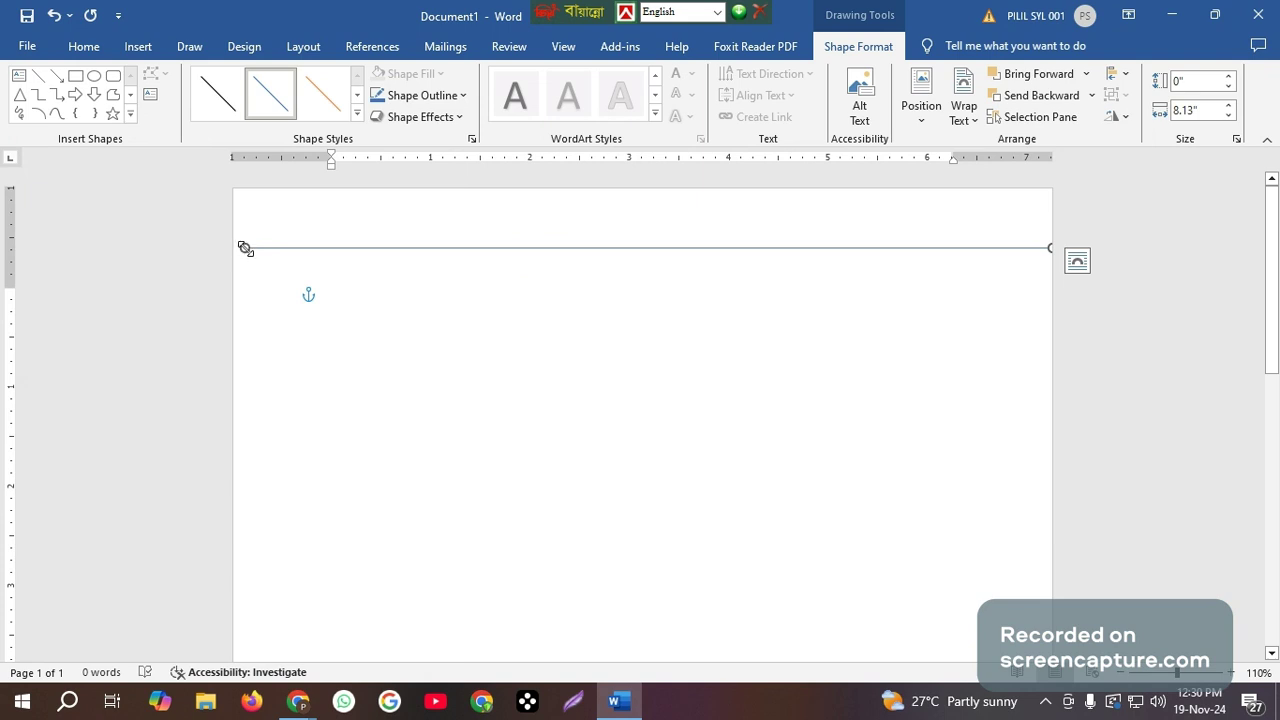
pyautogui.moveTo(245, 249); pyautogui.dragTo(218, 249)
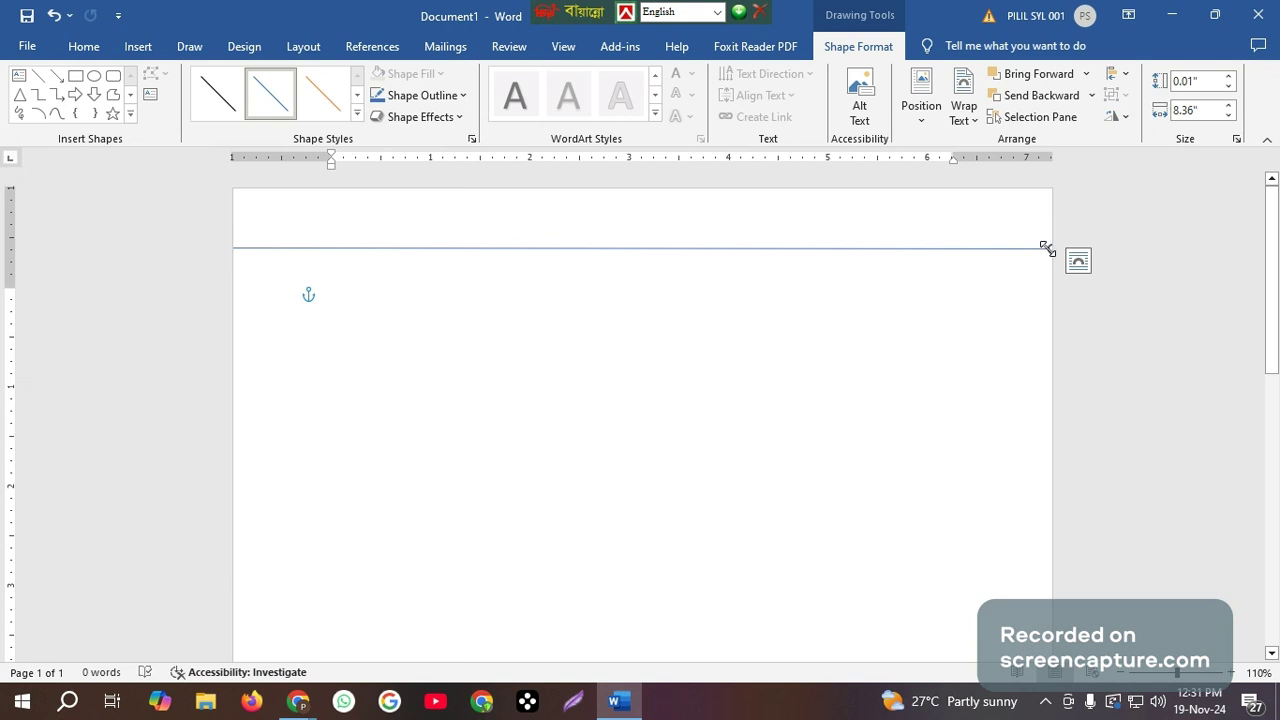
pyautogui.moveTo(1047, 248); pyautogui.dragTo(1060, 248)
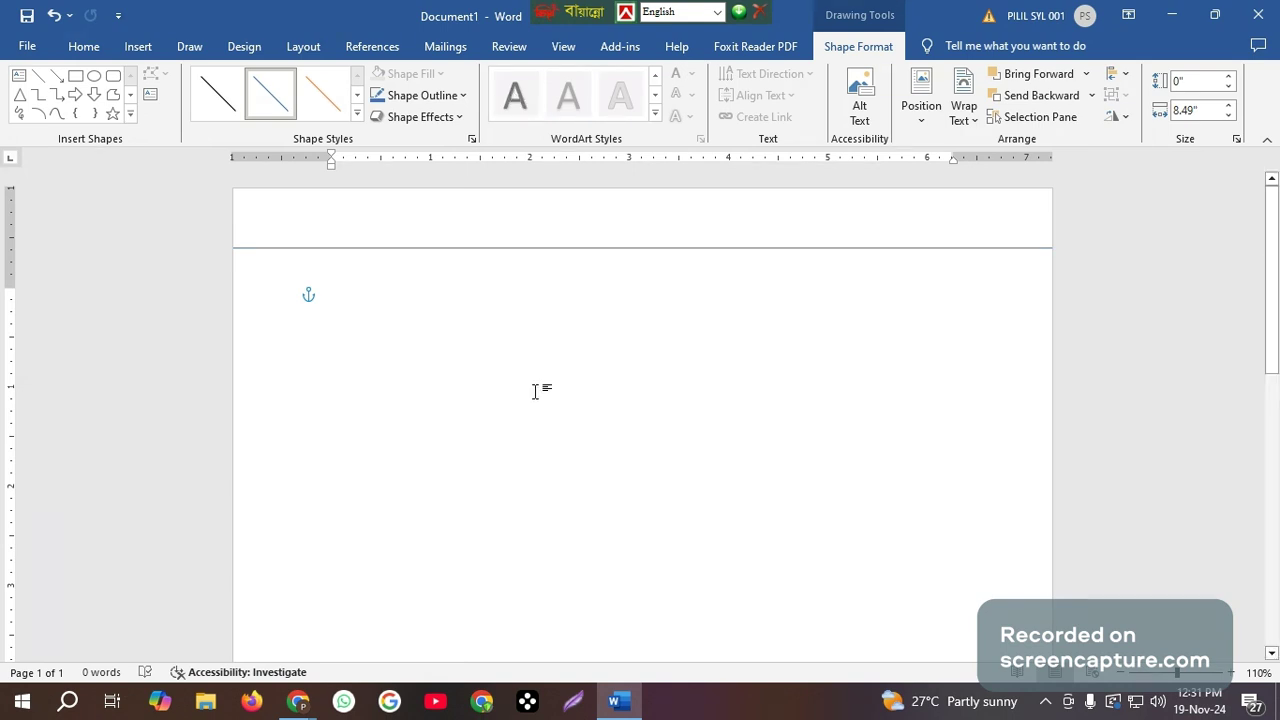
pyautogui.click(574, 416)
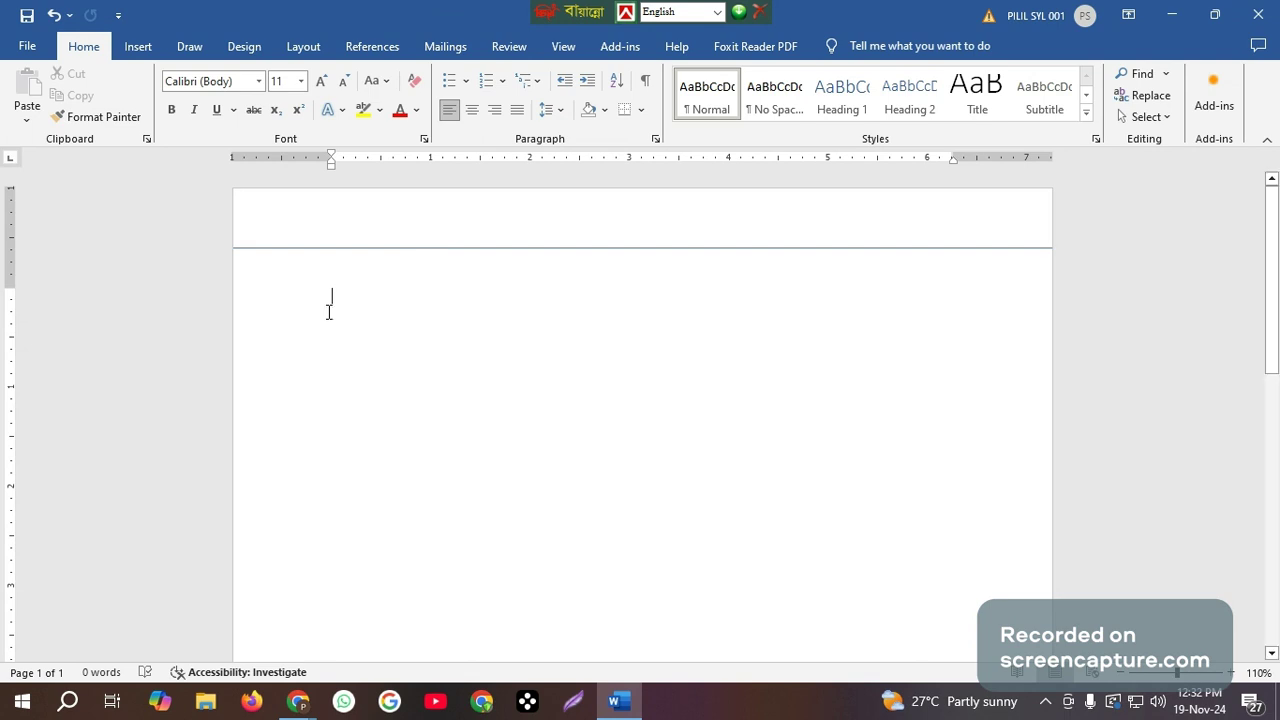
# Format the horizontal line with a 1½ pt weight and a purple outline from the standard colors.
pyautogui.click(443, 248)
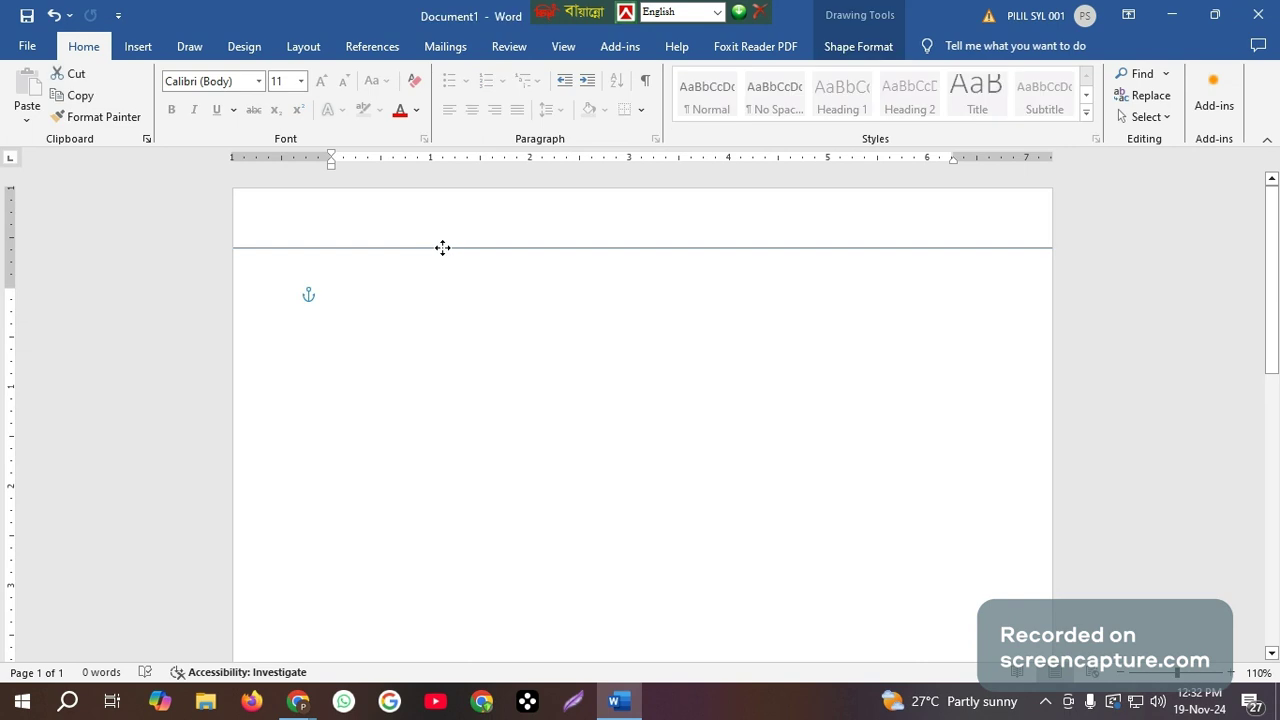
pyautogui.click(855, 52)
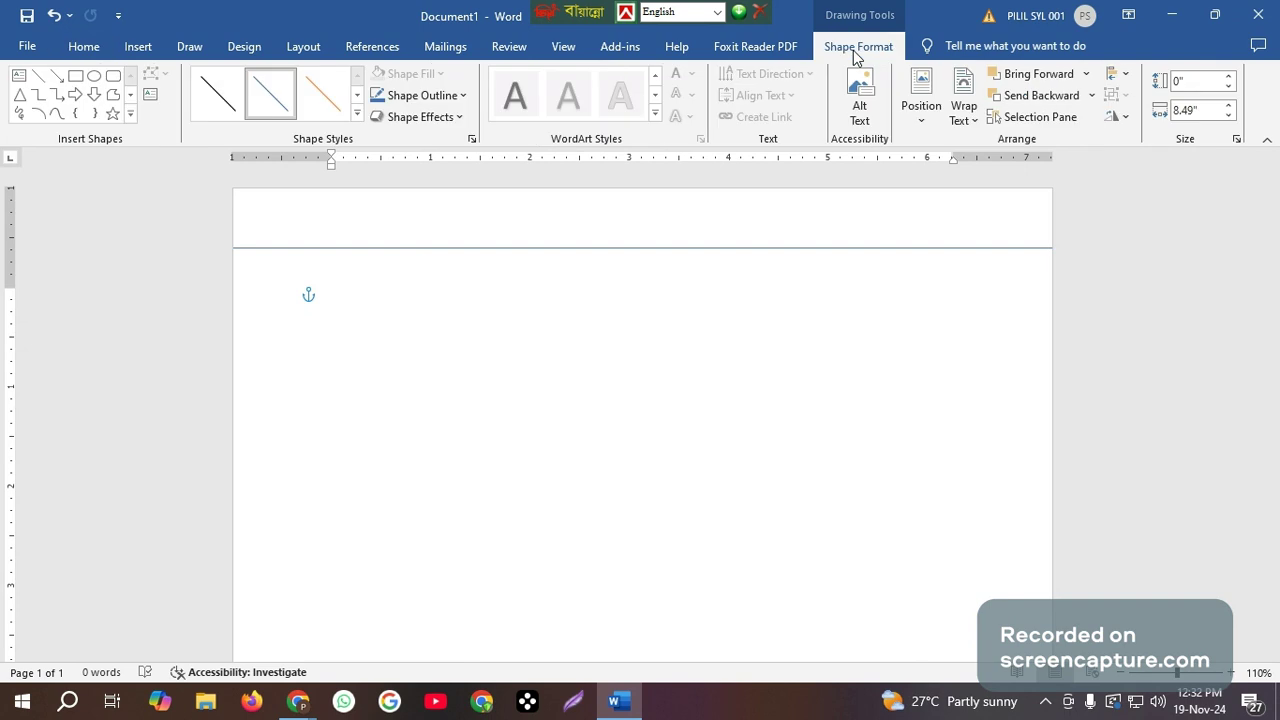
pyautogui.click(465, 96)
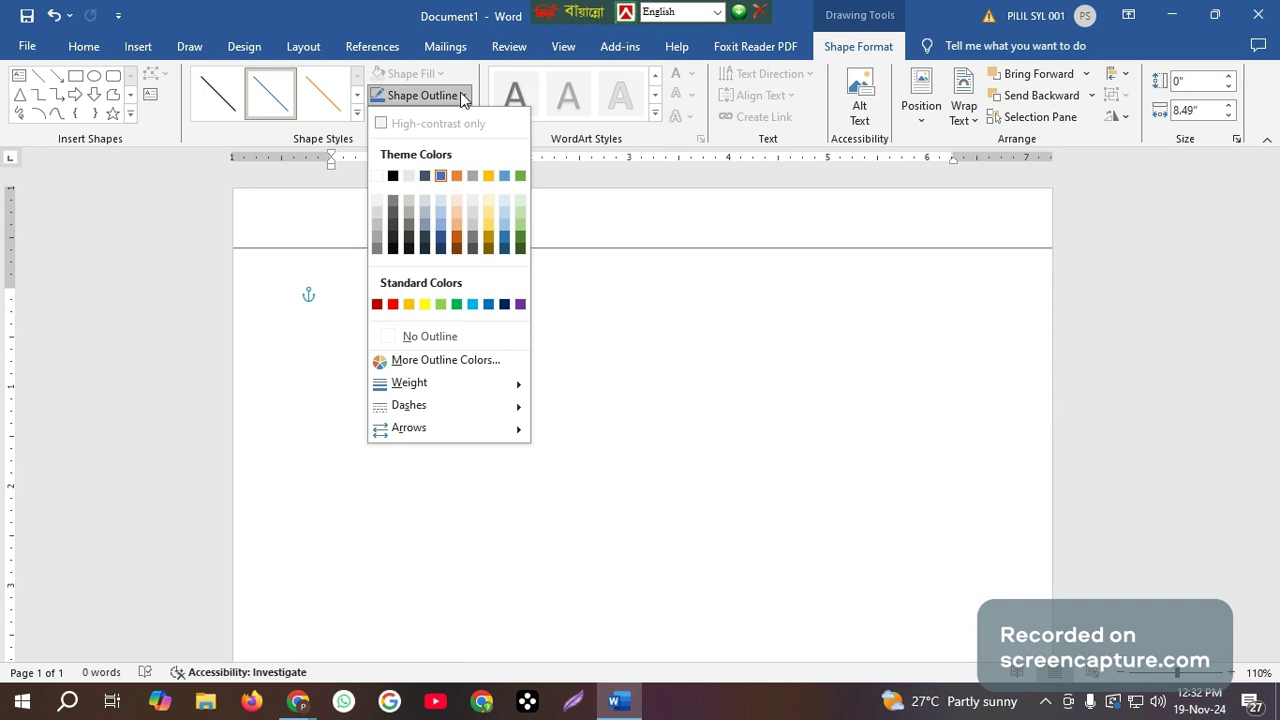
pyautogui.moveTo(420, 390)
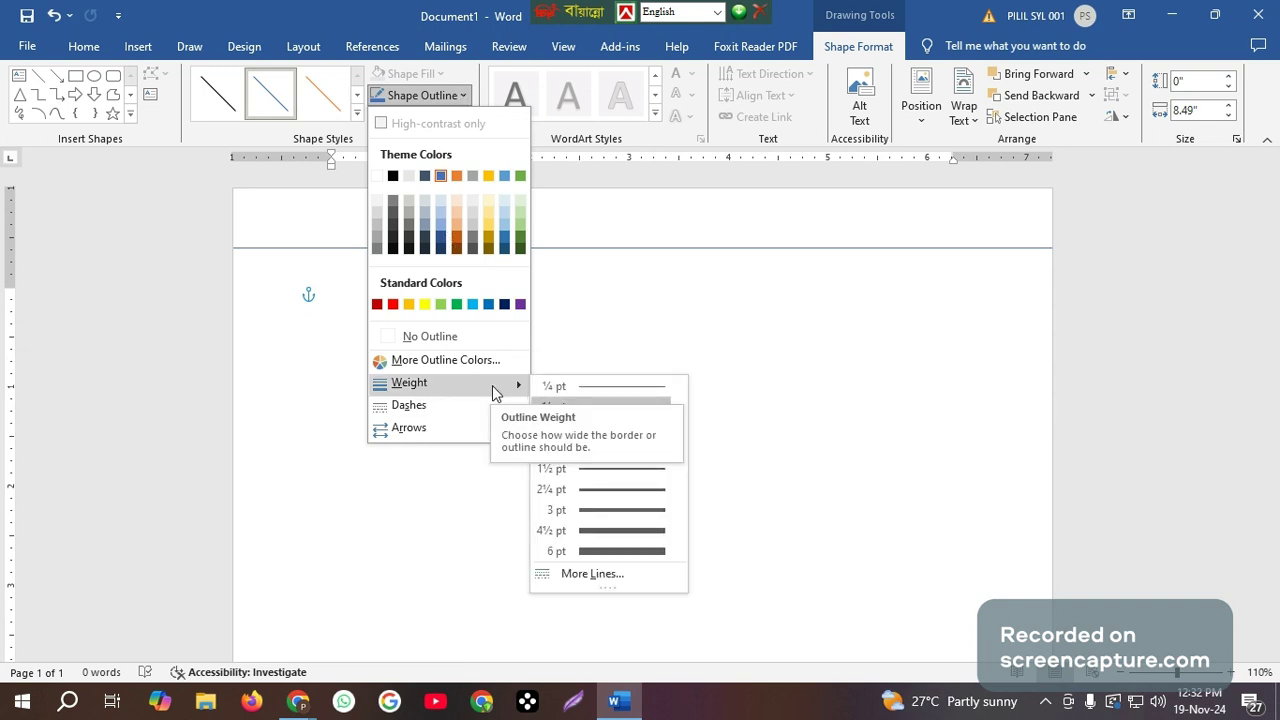
pyautogui.click(605, 469)
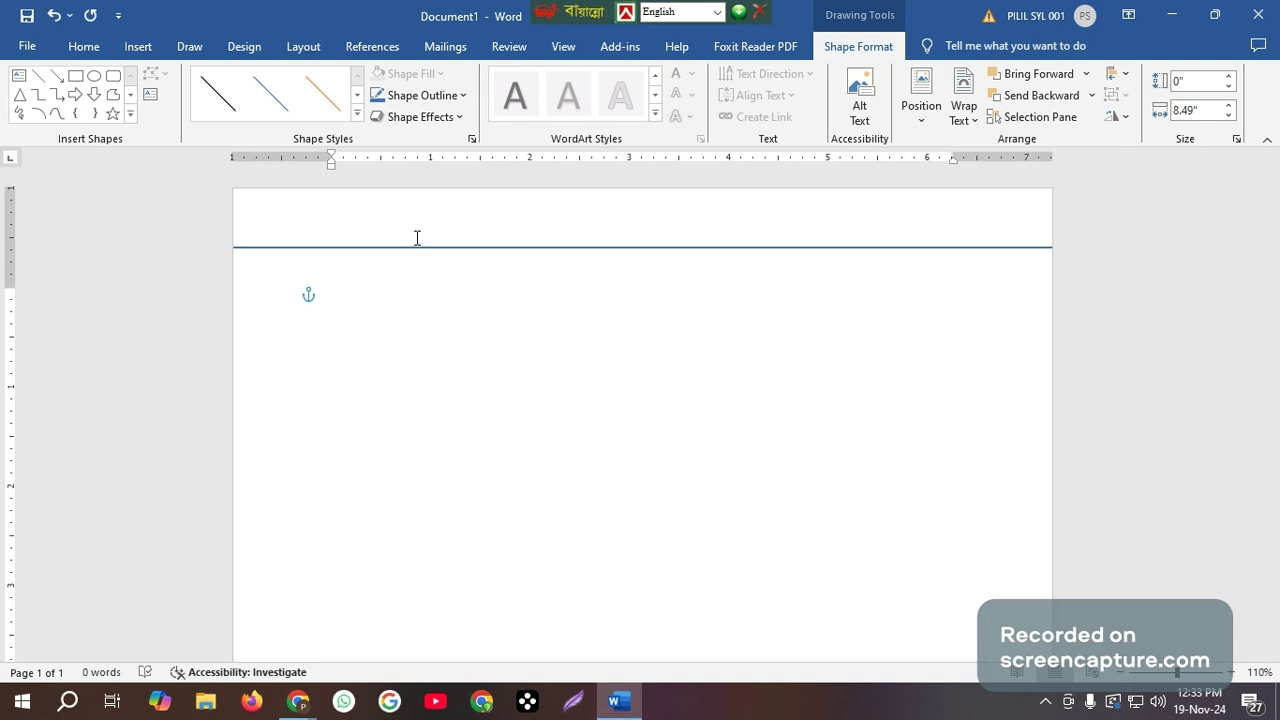
pyautogui.click(462, 96)
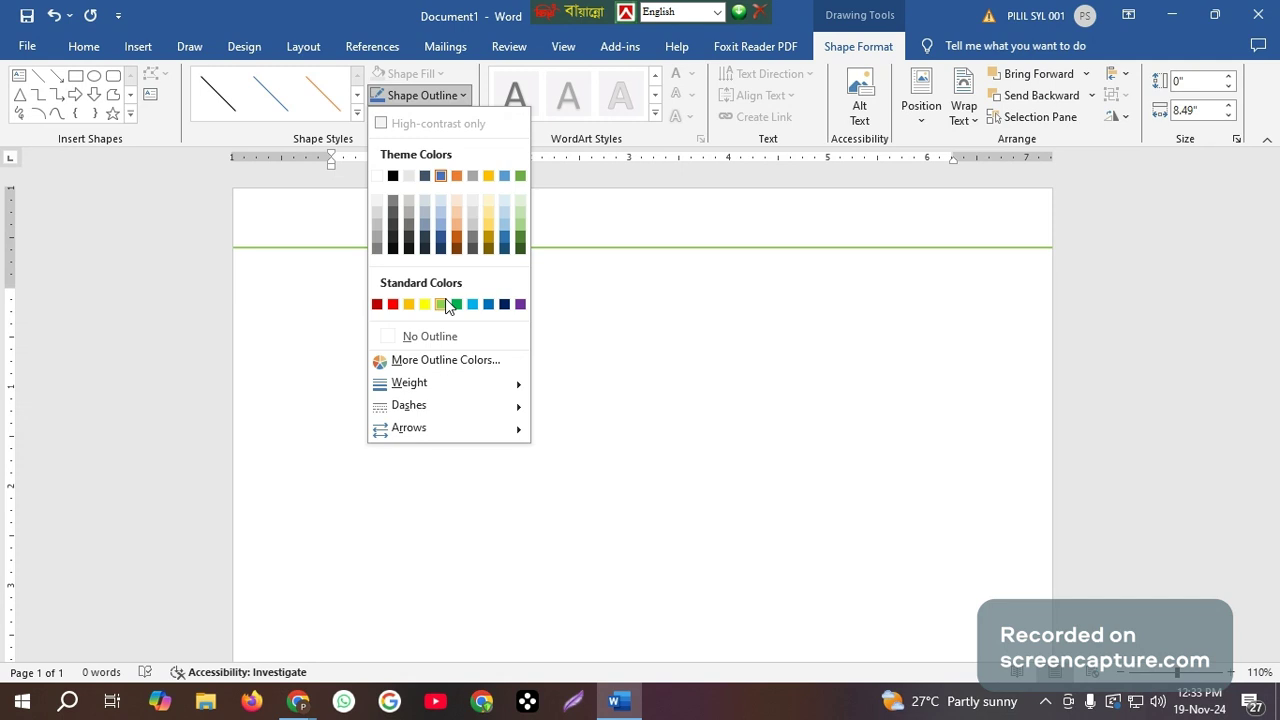
pyautogui.click(520, 305)
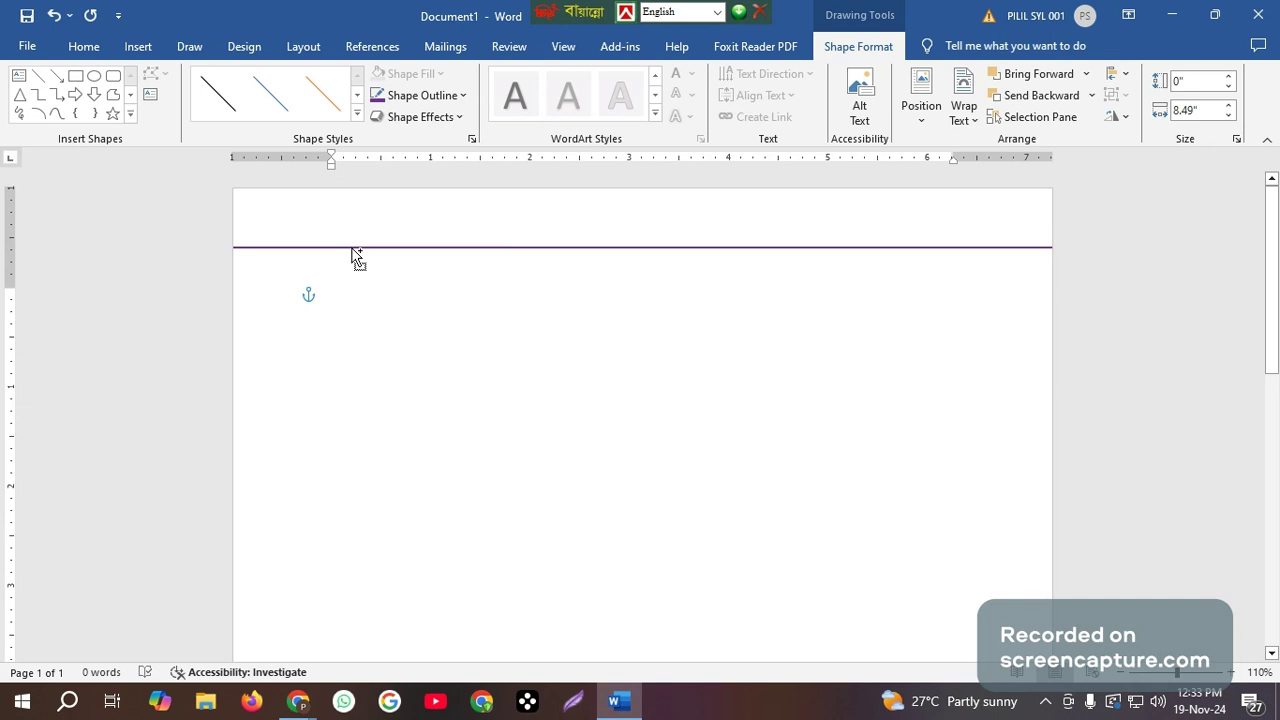
# Duplicate the purple line four times straight down, leaving a slightly larger gap below each copy.
pyautogui.moveTo(352, 249); pyautogui.dragTo(351, 268)
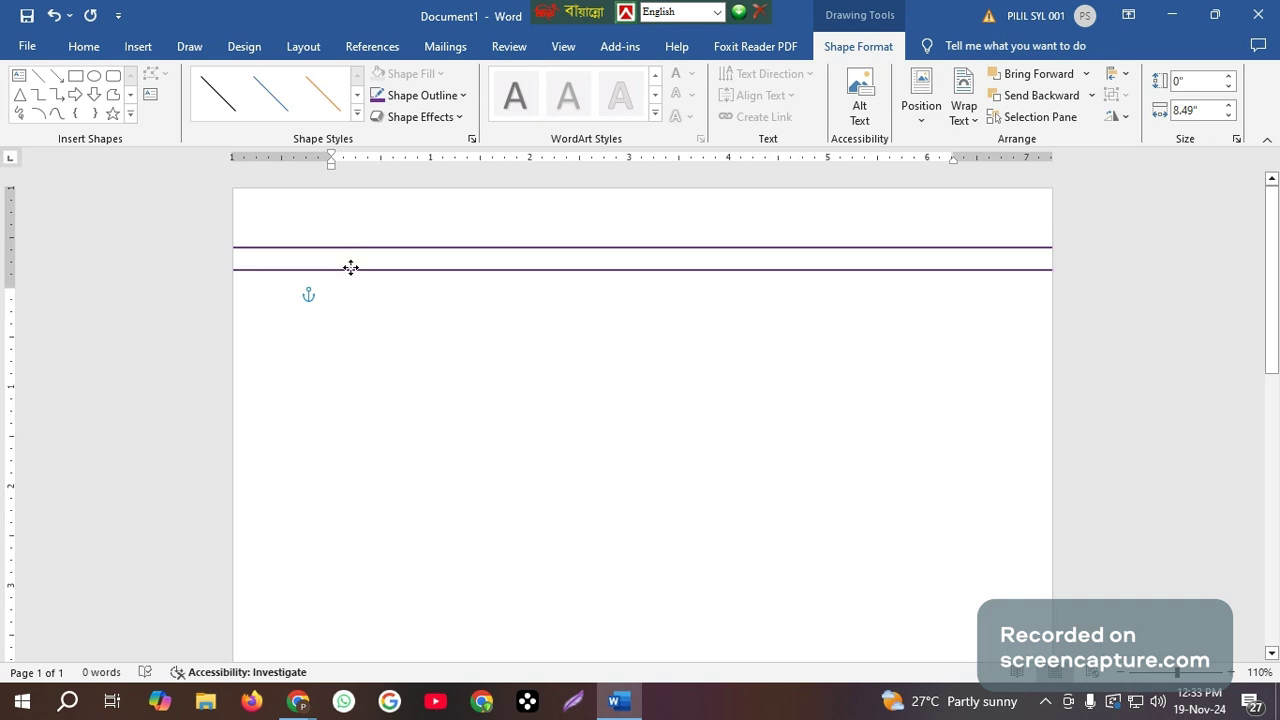
pyautogui.moveTo(351, 268); pyautogui.dragTo(352, 268)
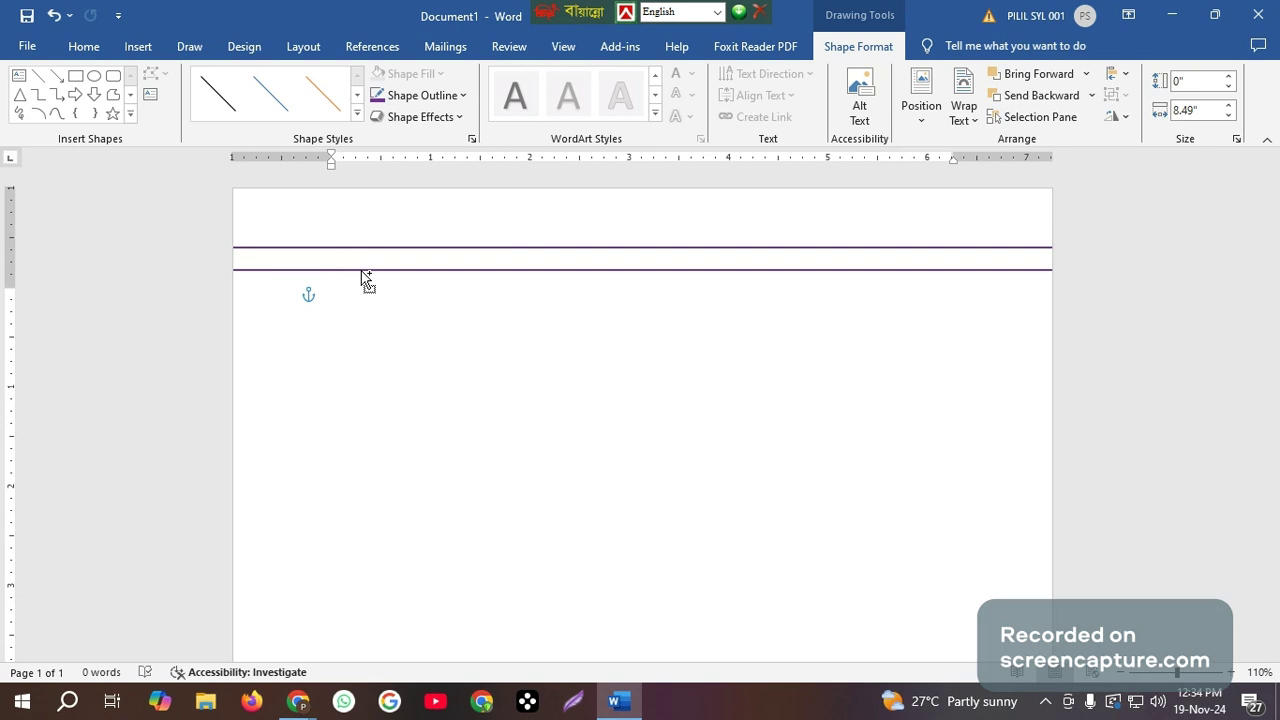
pyautogui.moveTo(362, 272)
pyautogui.mouseDown()
pyautogui.moveTo(362, 313)
pyautogui.moveTo(361, 292)
pyautogui.mouseUp()
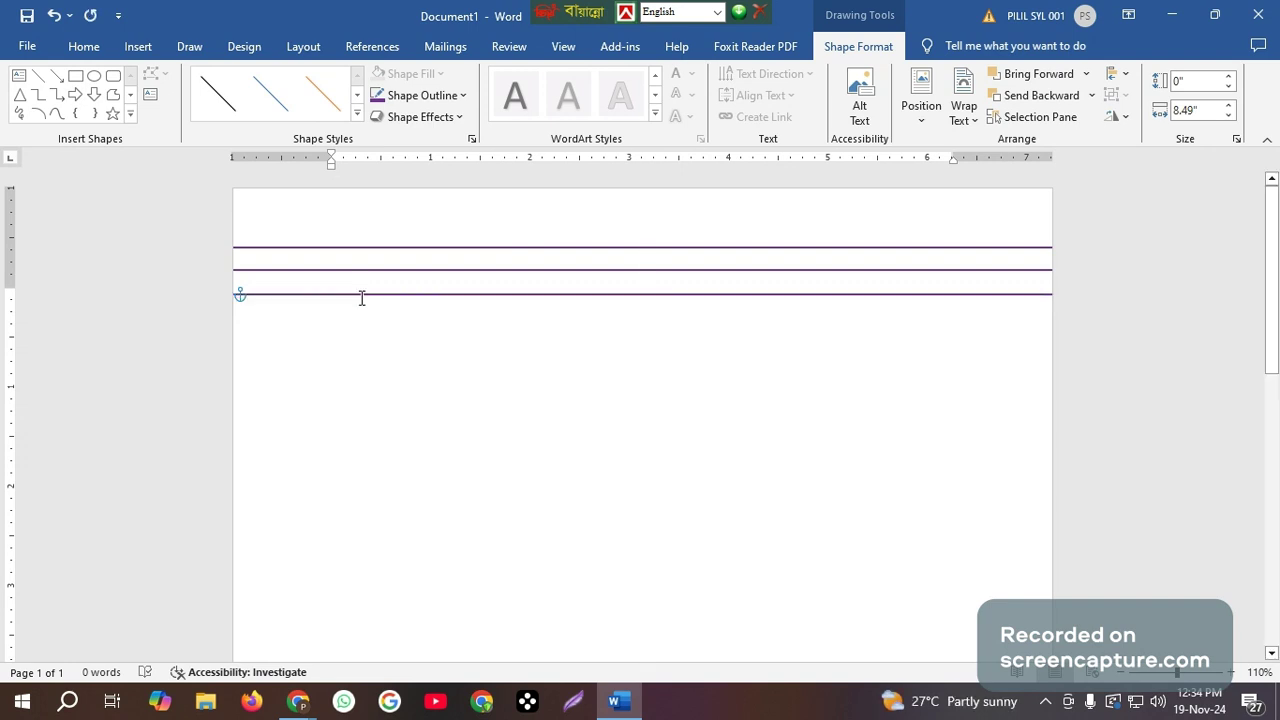
pyautogui.moveTo(361, 296); pyautogui.dragTo(355, 321)
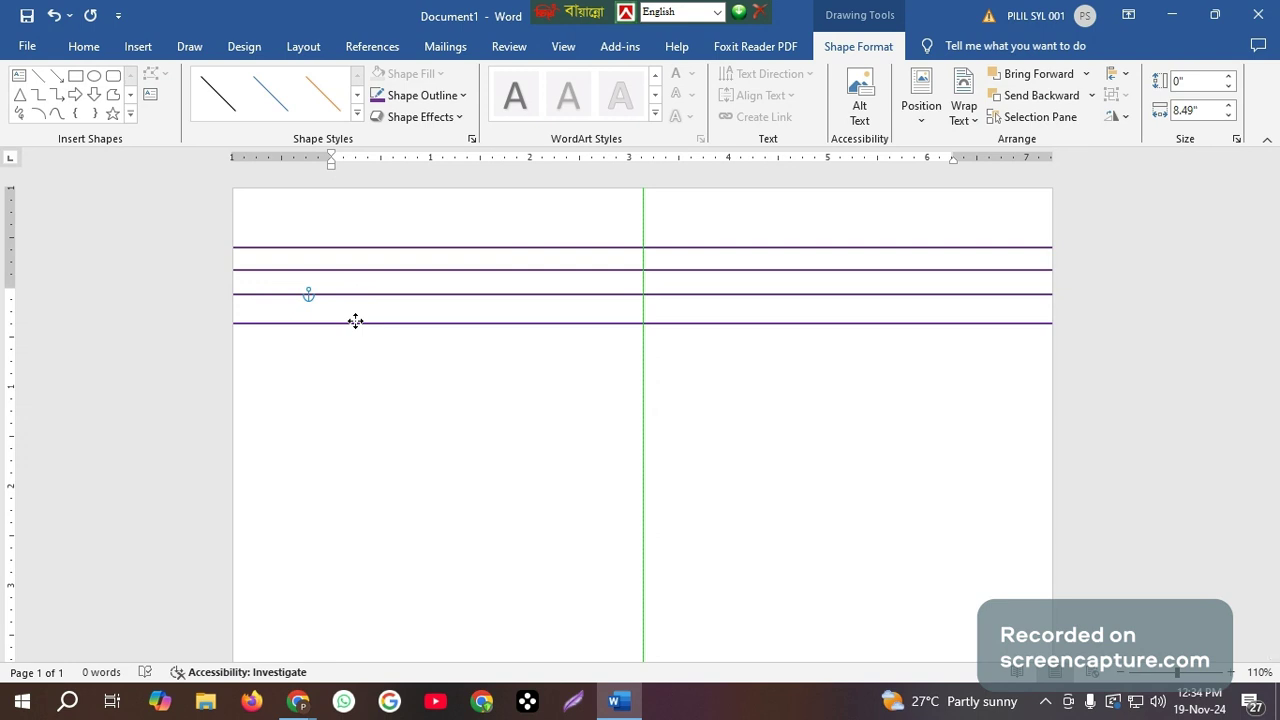
pyautogui.moveTo(355, 321); pyautogui.dragTo(357, 321)
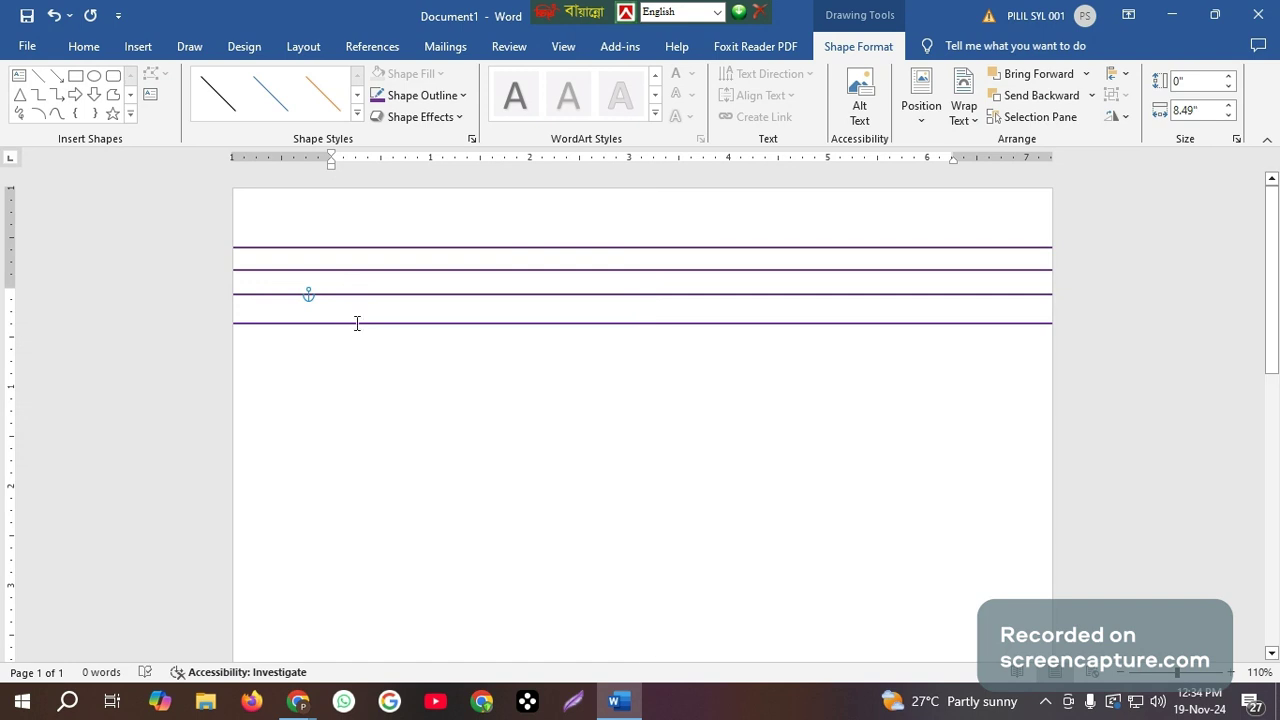
pyautogui.moveTo(357, 323); pyautogui.dragTo(360, 351)
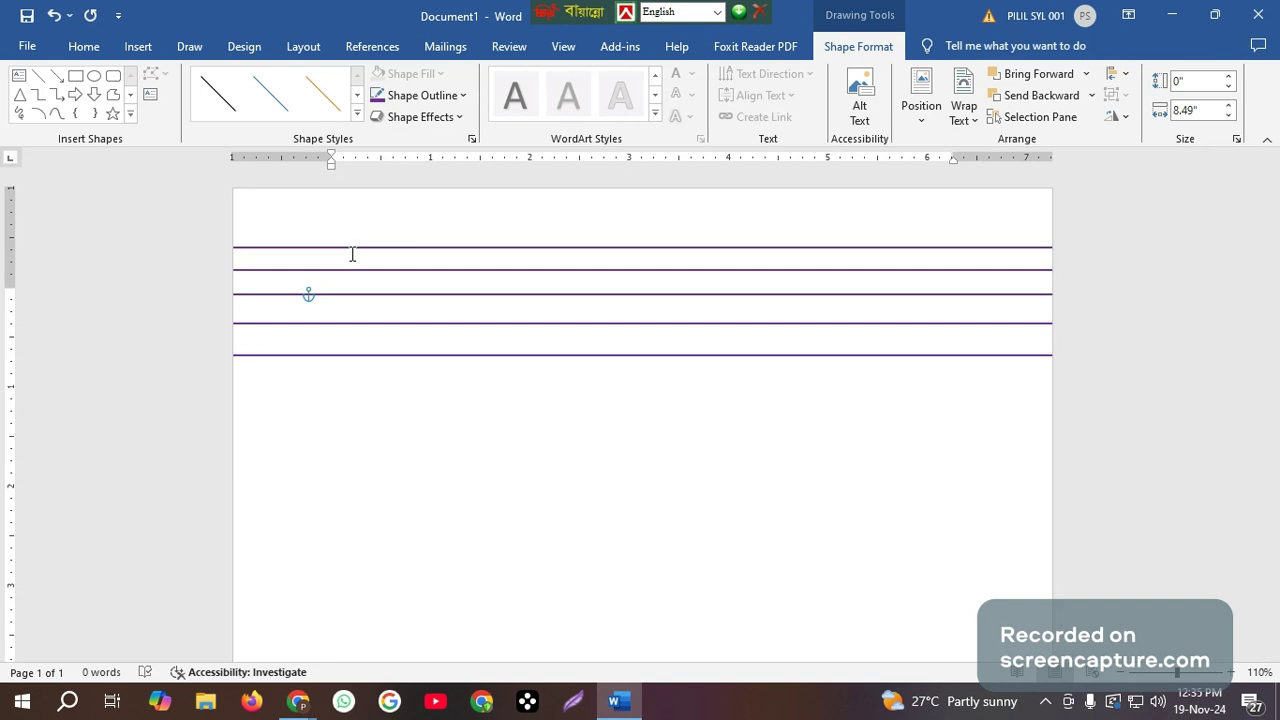
# Select the upper four lines together and duplicate the set twice, placing each copy below the existing lines.
pyautogui.click(367, 333)
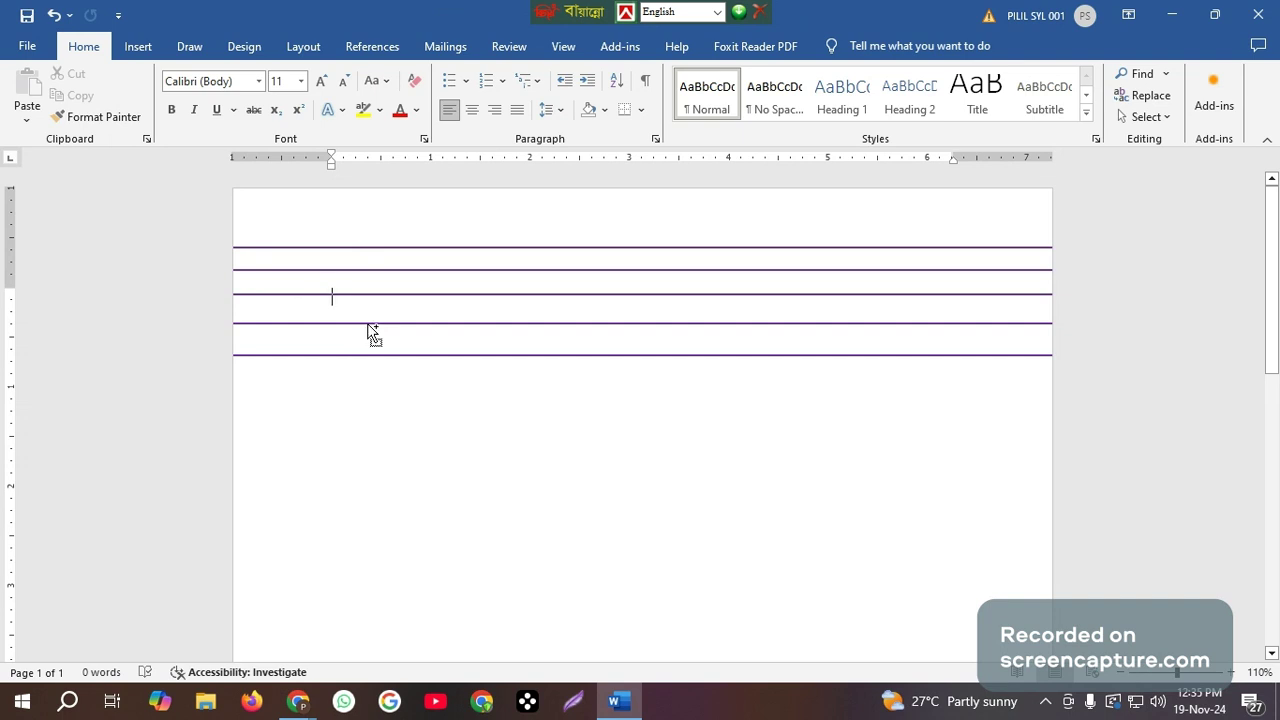
pyautogui.click(367, 333)
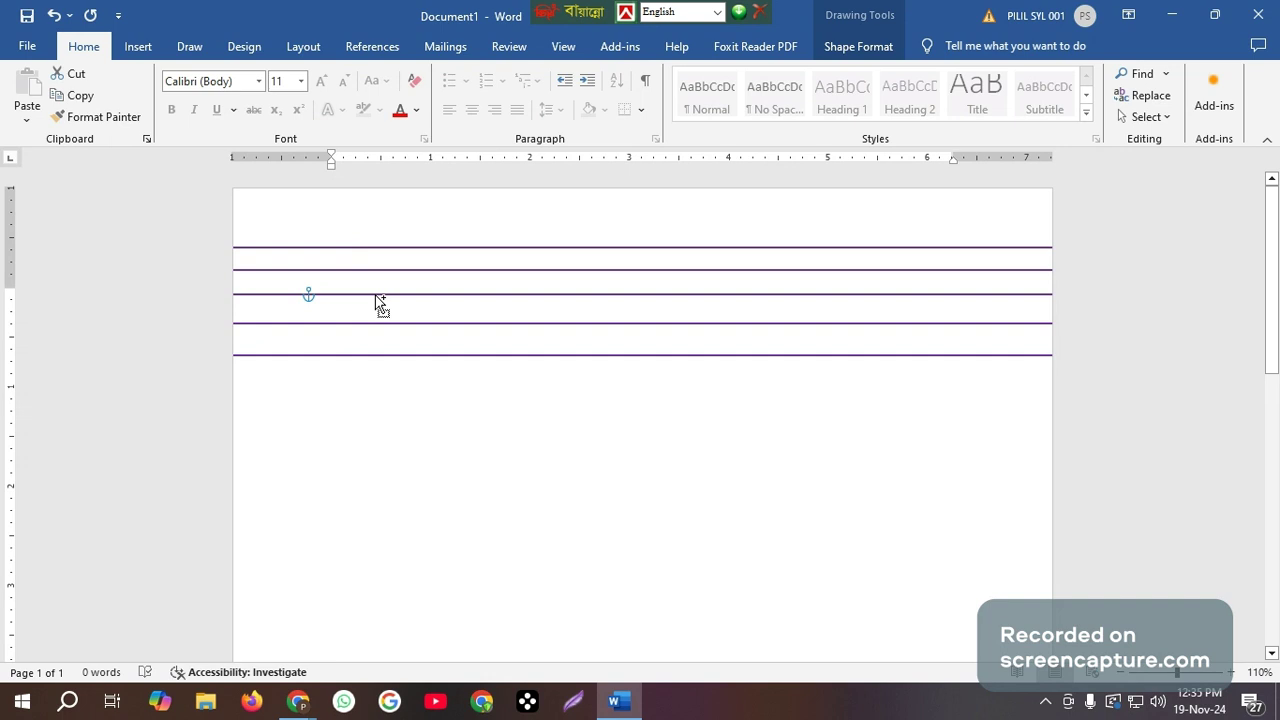
pyautogui.keyDown('ctrl'); pyautogui.click(376, 296); pyautogui.keyUp('ctrl')
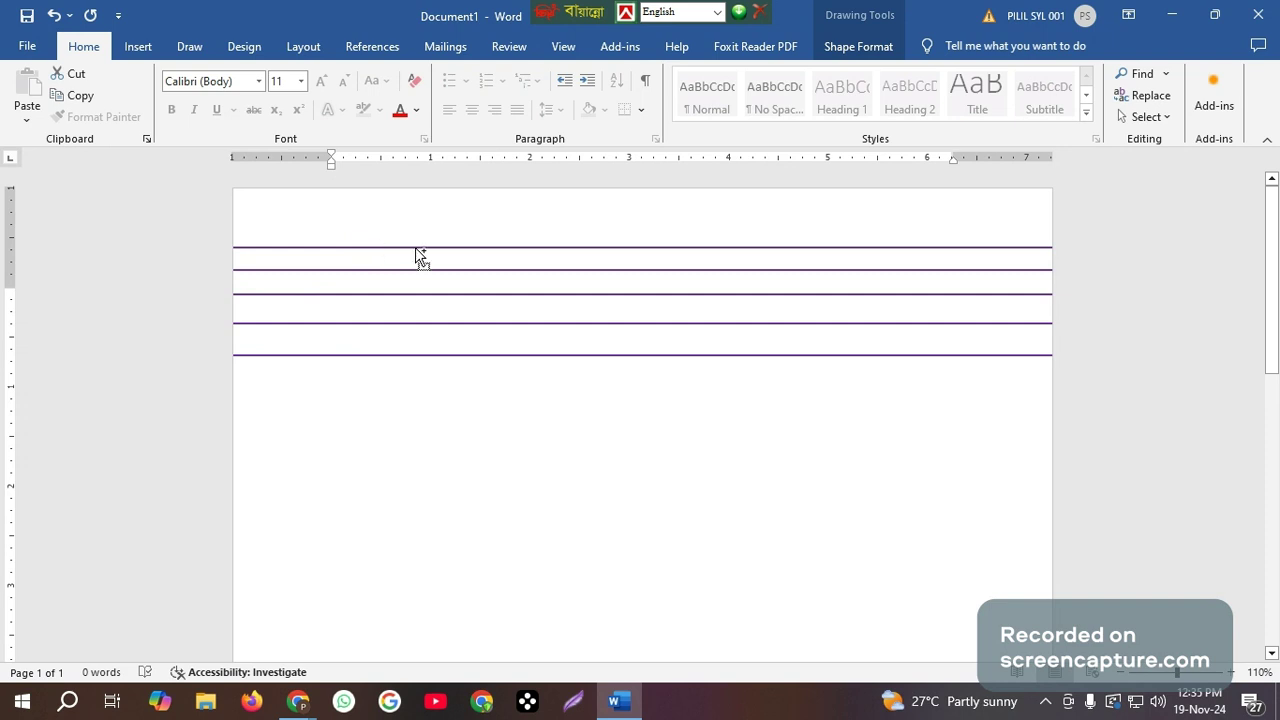
pyautogui.moveTo(415, 250); pyautogui.dragTo(404, 376)
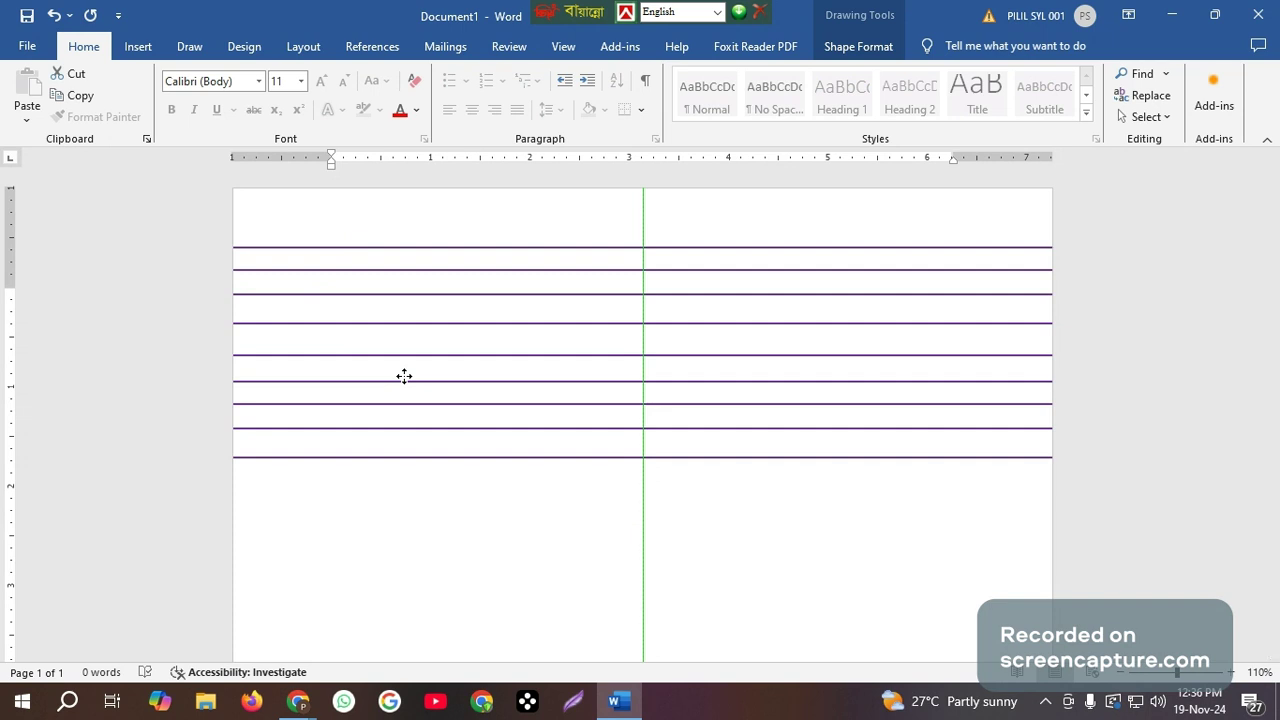
pyautogui.moveTo(404, 376); pyautogui.dragTo(404, 376)
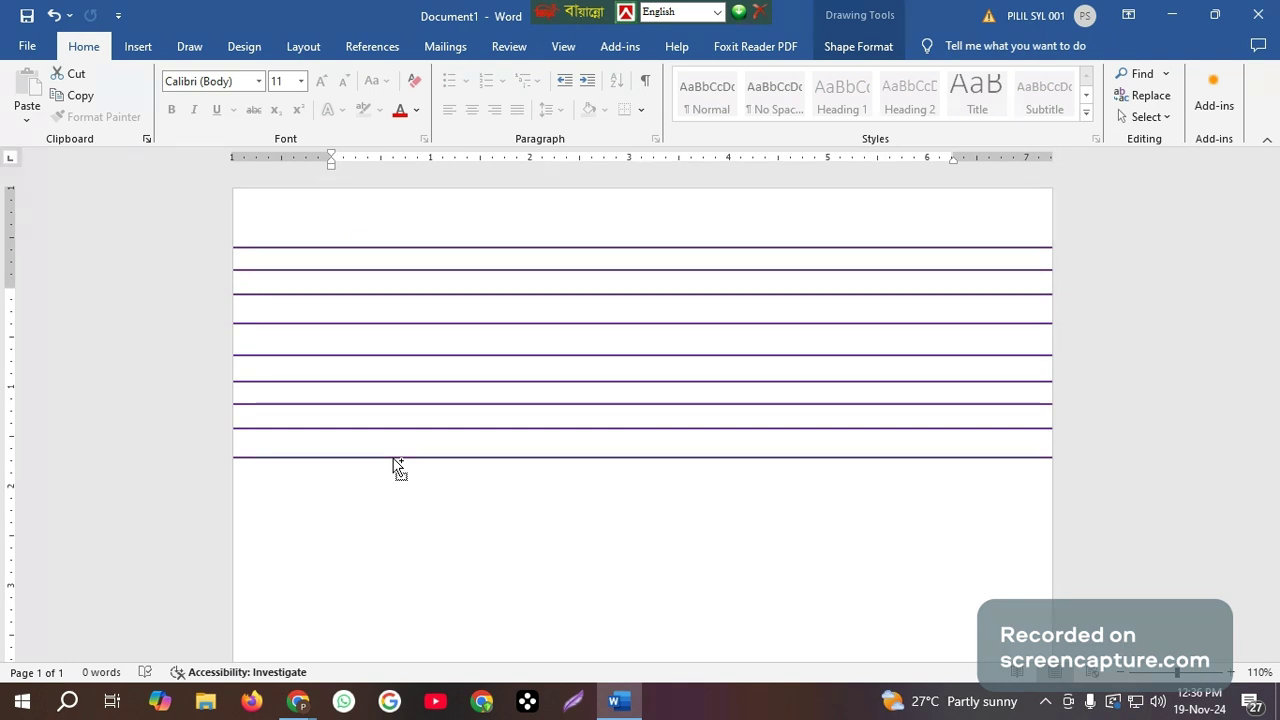
pyautogui.moveTo(395, 466); pyautogui.dragTo(391, 566)
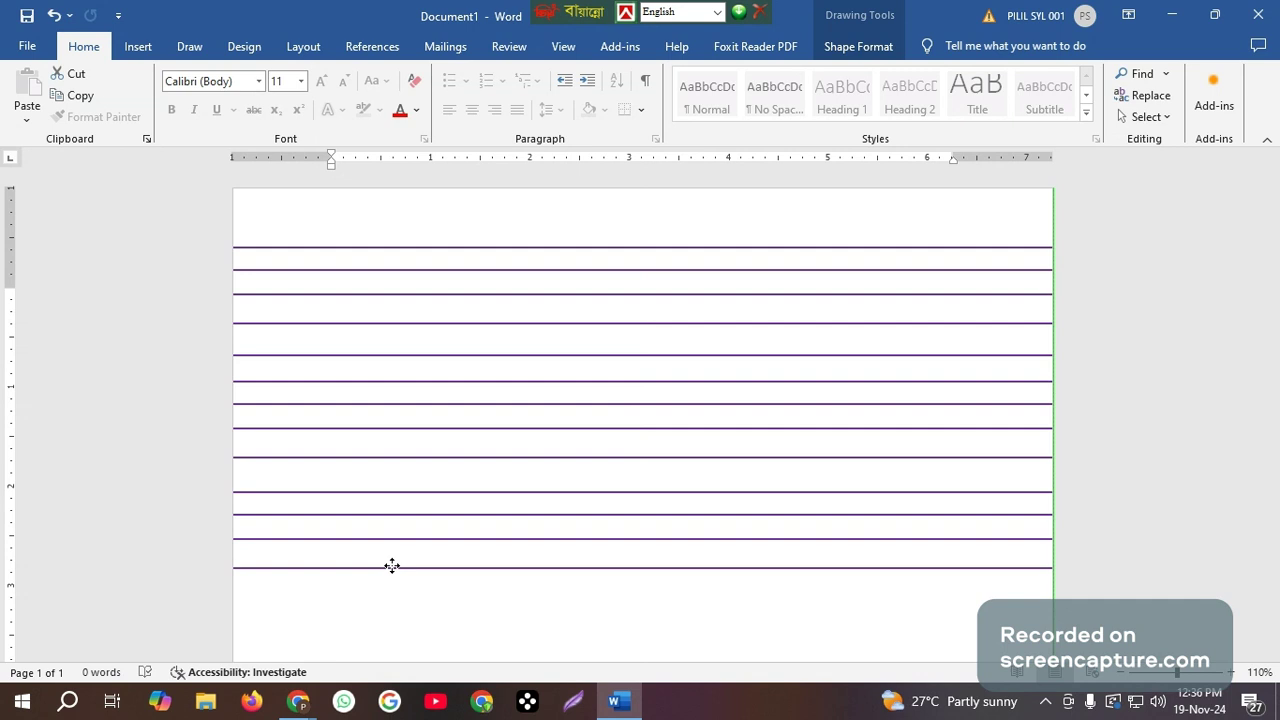
pyautogui.moveTo(392, 566); pyautogui.dragTo(392, 566)
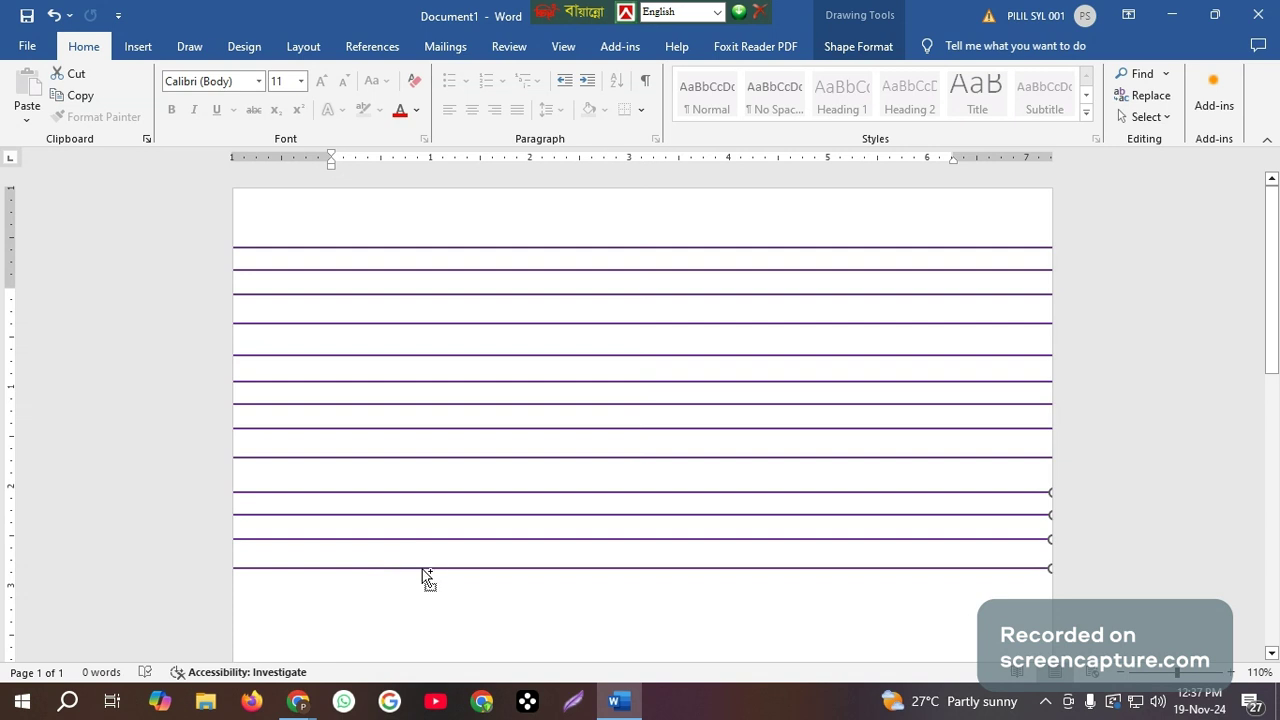
# Duplicate the selected set of four purple lines five times, placing each copy directly below the previous one.
pyautogui.moveTo(425, 577); pyautogui.dragTo(437, 640)
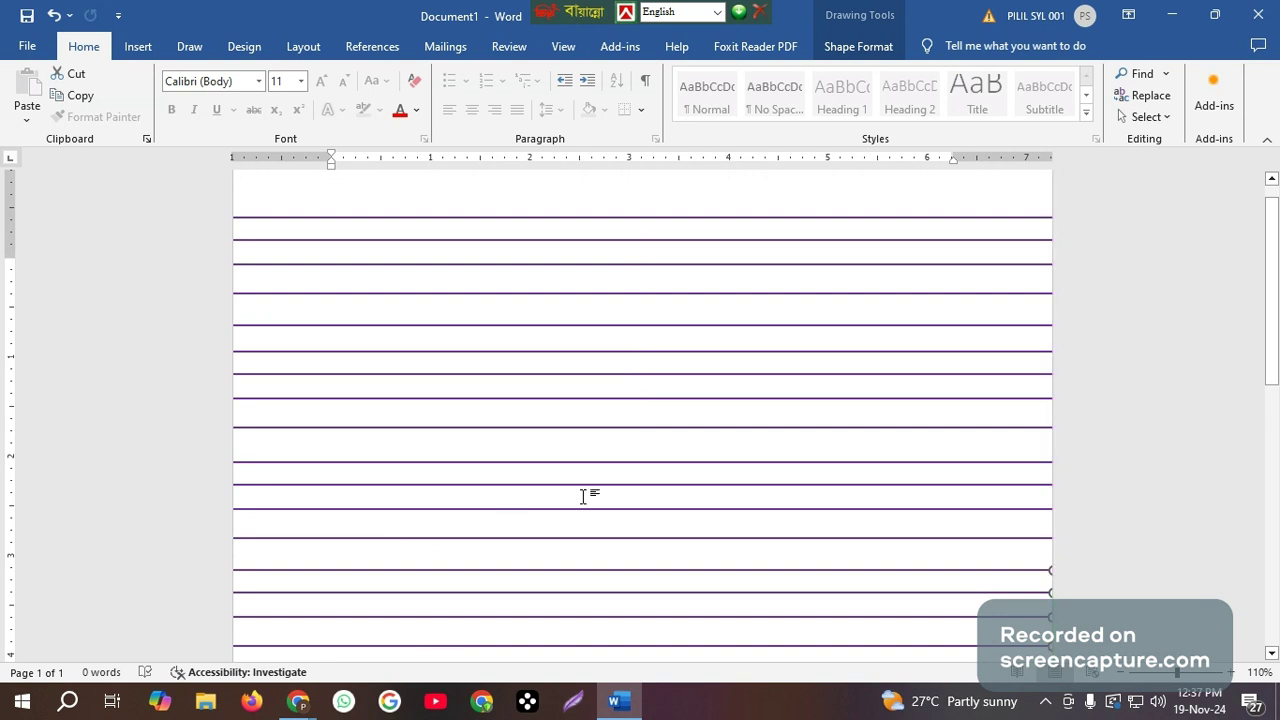
pyautogui.keyDown('ctrl'); pyautogui.scroll(-2, 583, 496); pyautogui.keyUp('ctrl')
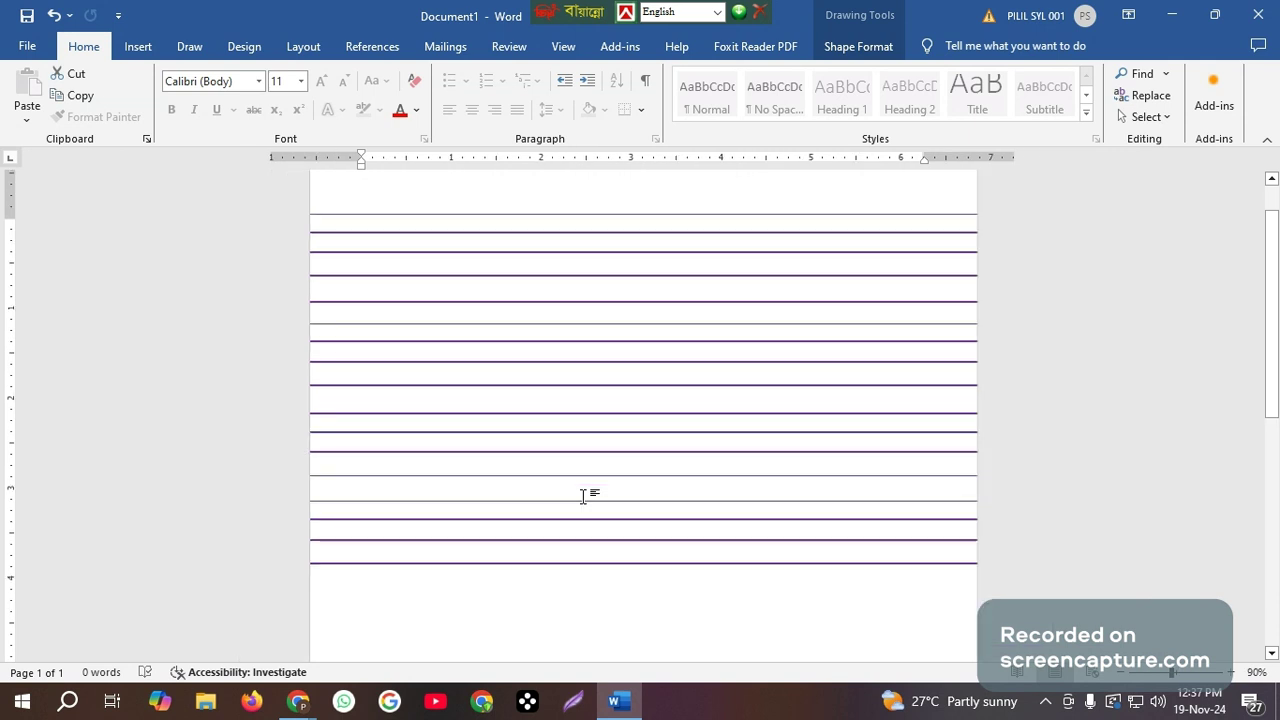
pyautogui.keyDown('ctrl'); pyautogui.scroll(-1, 583, 496); pyautogui.keyUp('ctrl')
pyautogui.keyDown('ctrl'); pyautogui.scroll(-1, 583, 496); pyautogui.keyUp('ctrl')
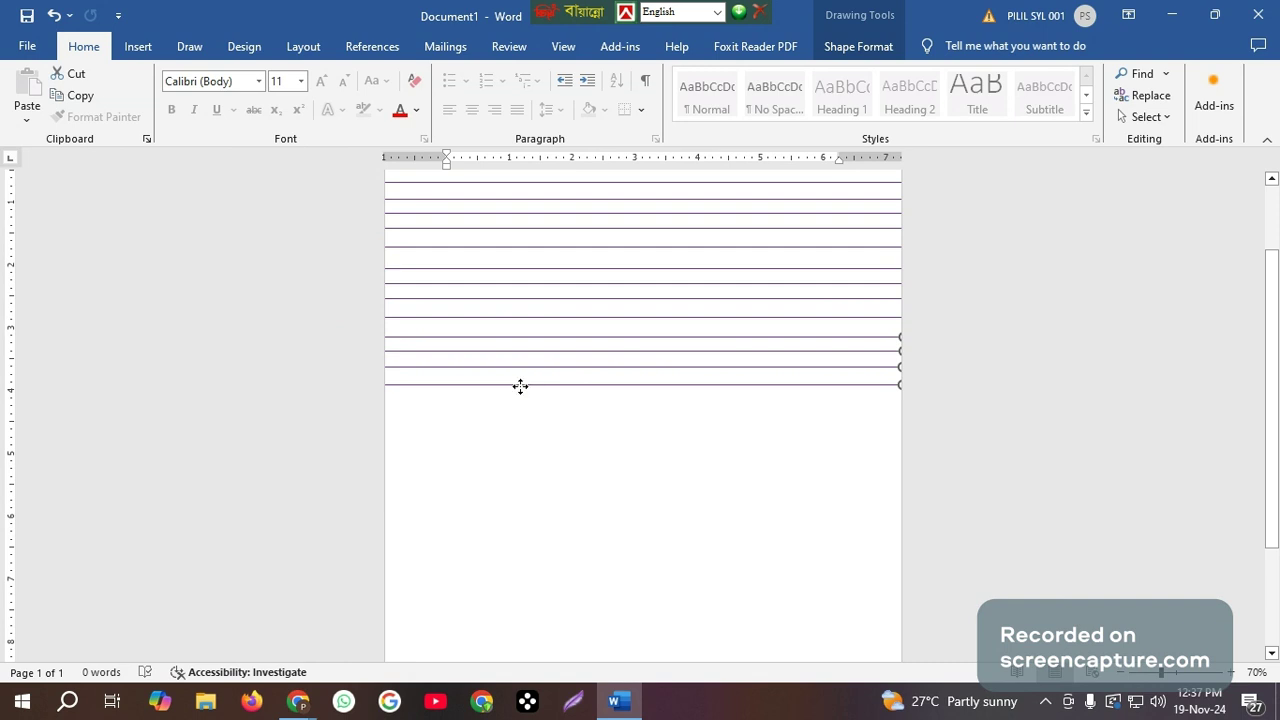
pyautogui.moveTo(520, 386); pyautogui.dragTo(524, 444)
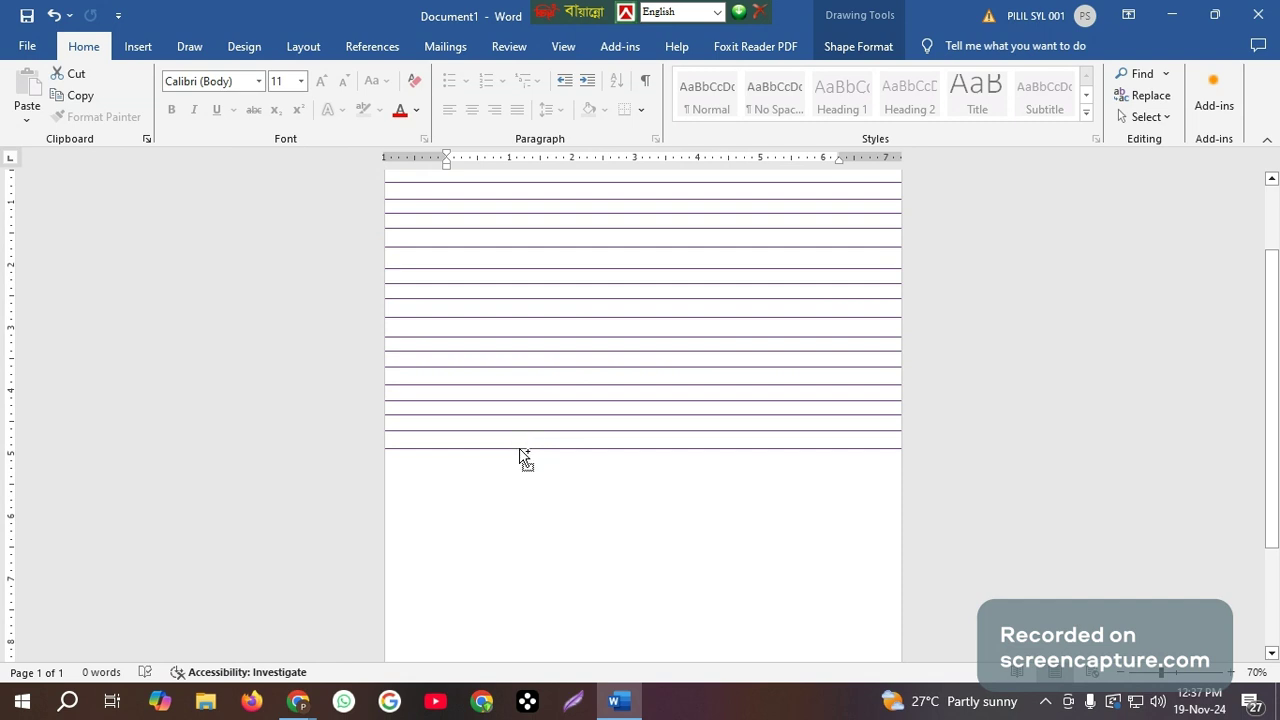
pyautogui.moveTo(519, 455); pyautogui.dragTo(523, 513)
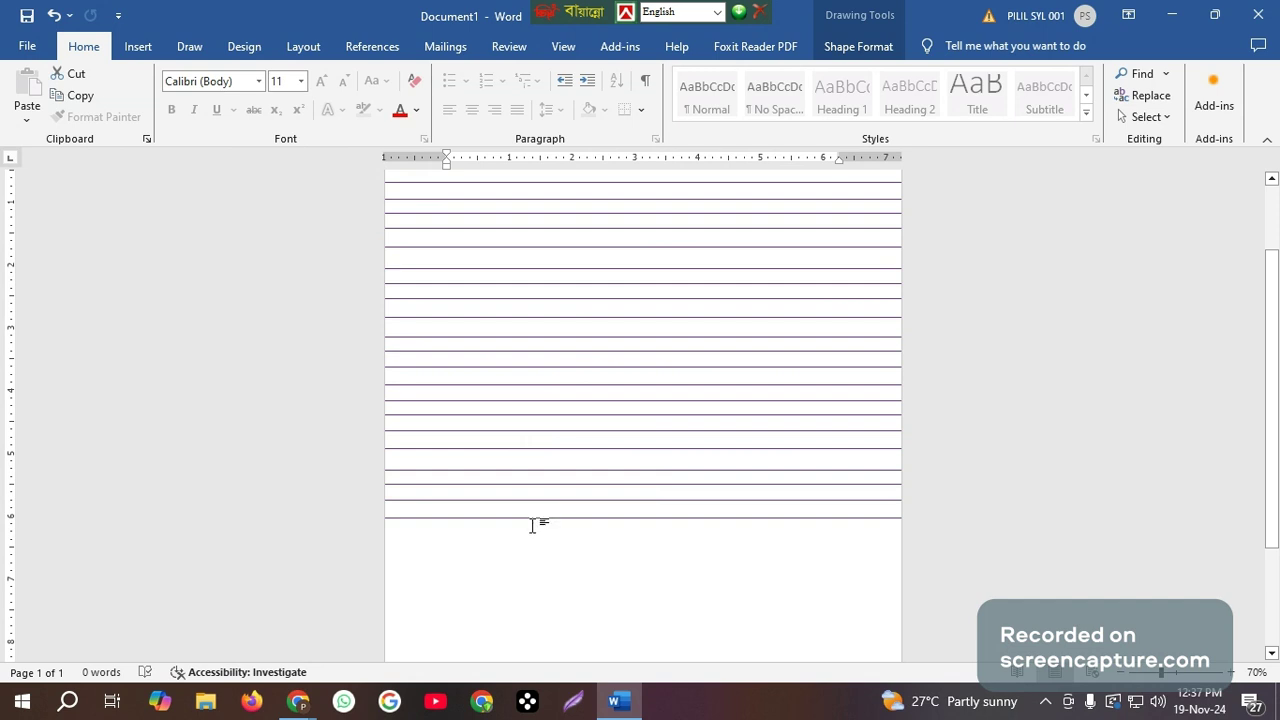
pyautogui.moveTo(535, 517); pyautogui.dragTo(541, 579)
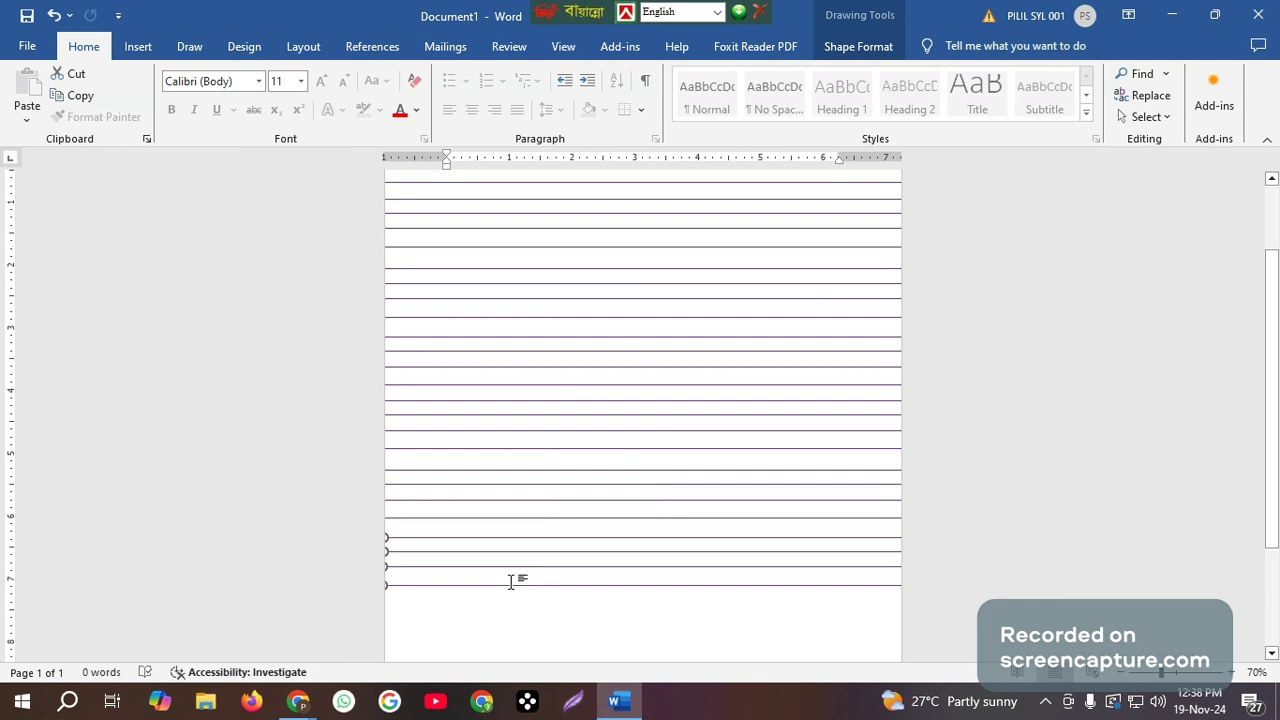
pyautogui.moveTo(513, 594); pyautogui.dragTo(513, 648)
# Duplicate the four-line set twice more down to the page bottom and nudge the last copy slightly upward.
pyautogui.keyDown('ctrl'); pyautogui.scroll(-1, 535, 575); pyautogui.keyUp('ctrl')
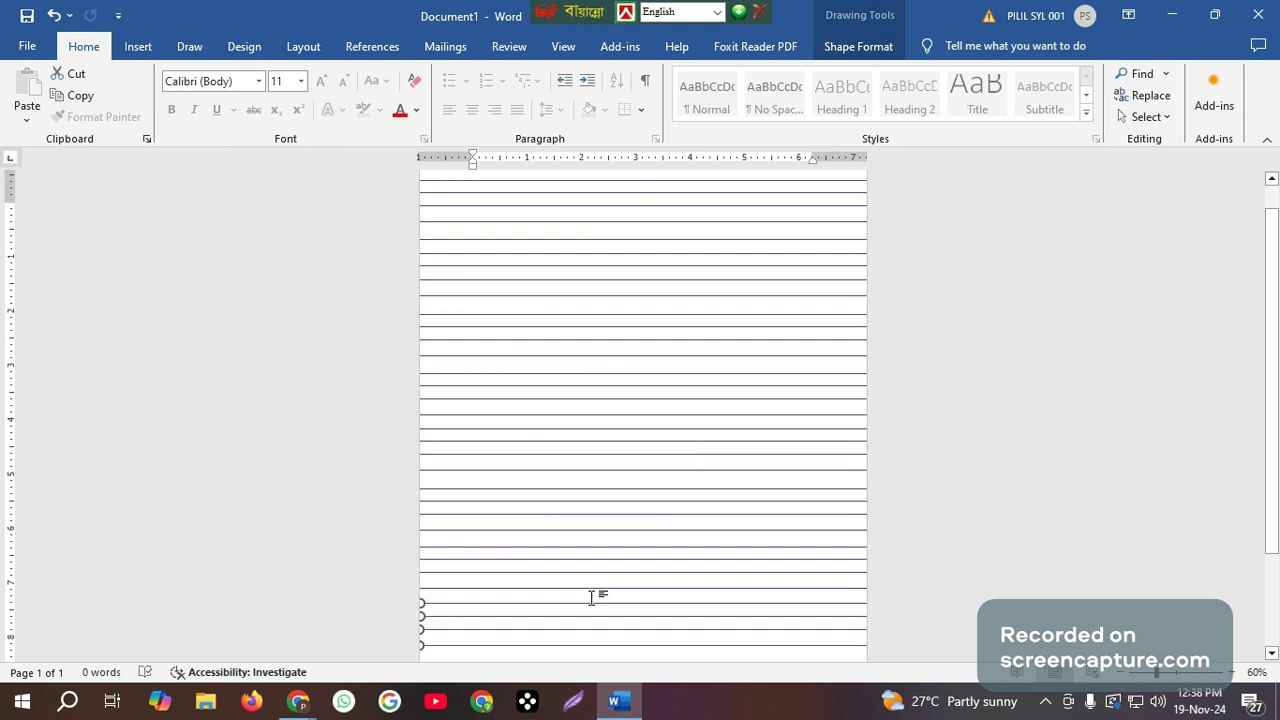
pyautogui.scroll(-1, 591, 598)
pyautogui.scroll(-1, 594, 585)
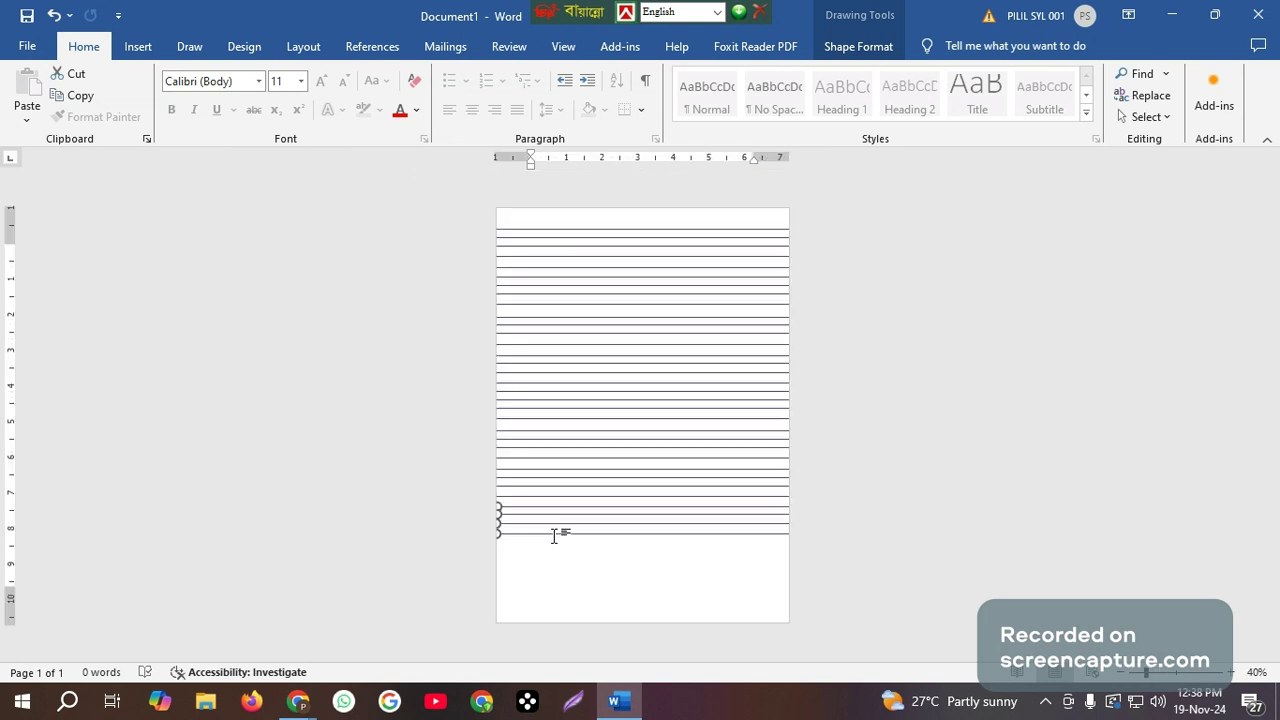
pyautogui.moveTo(555, 534); pyautogui.dragTo(549, 568)
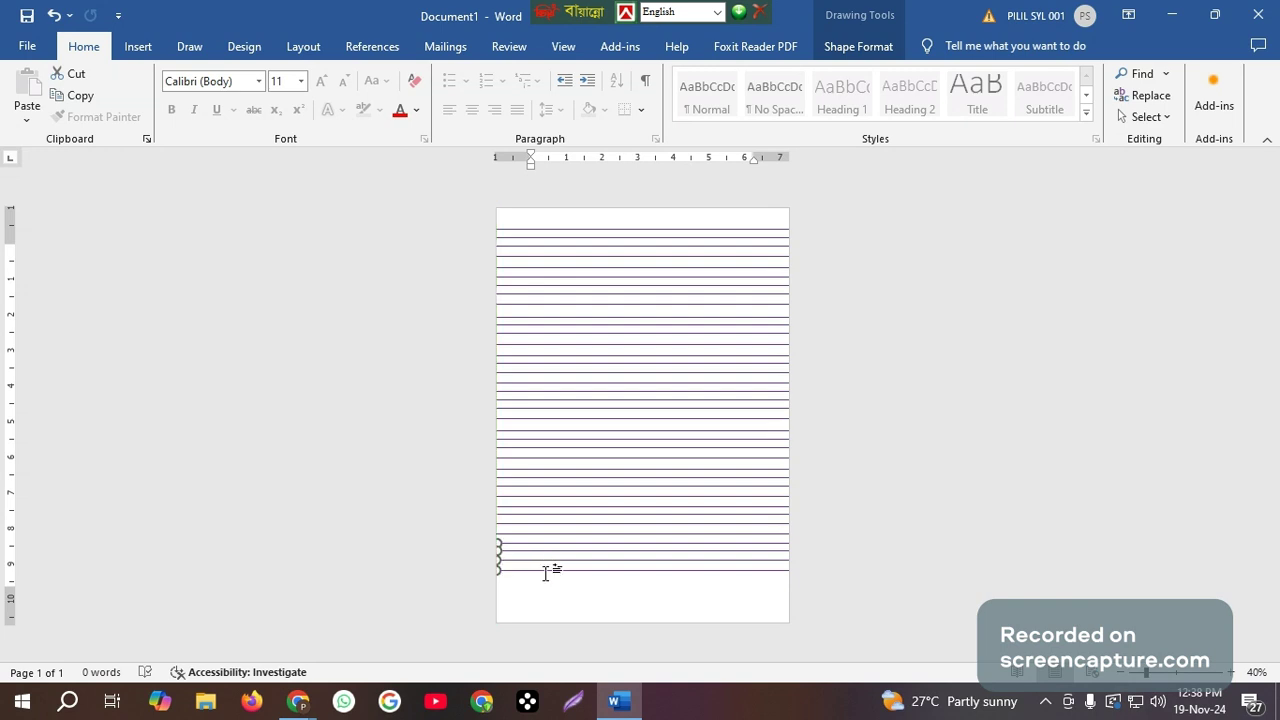
pyautogui.moveTo(551, 577)
pyautogui.mouseDown()
pyautogui.moveTo(552, 617)
pyautogui.moveTo(549, 585)
pyautogui.mouseUp()
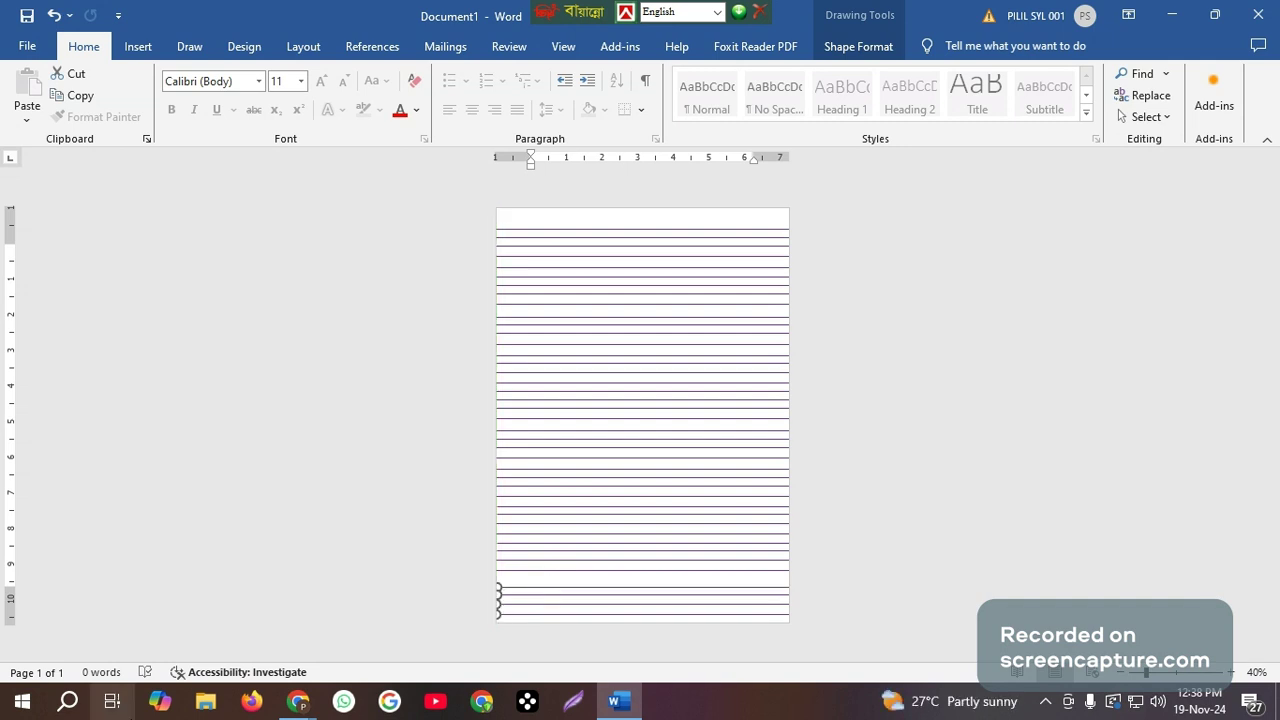
pyautogui.hotkey('ctrl', 'z')
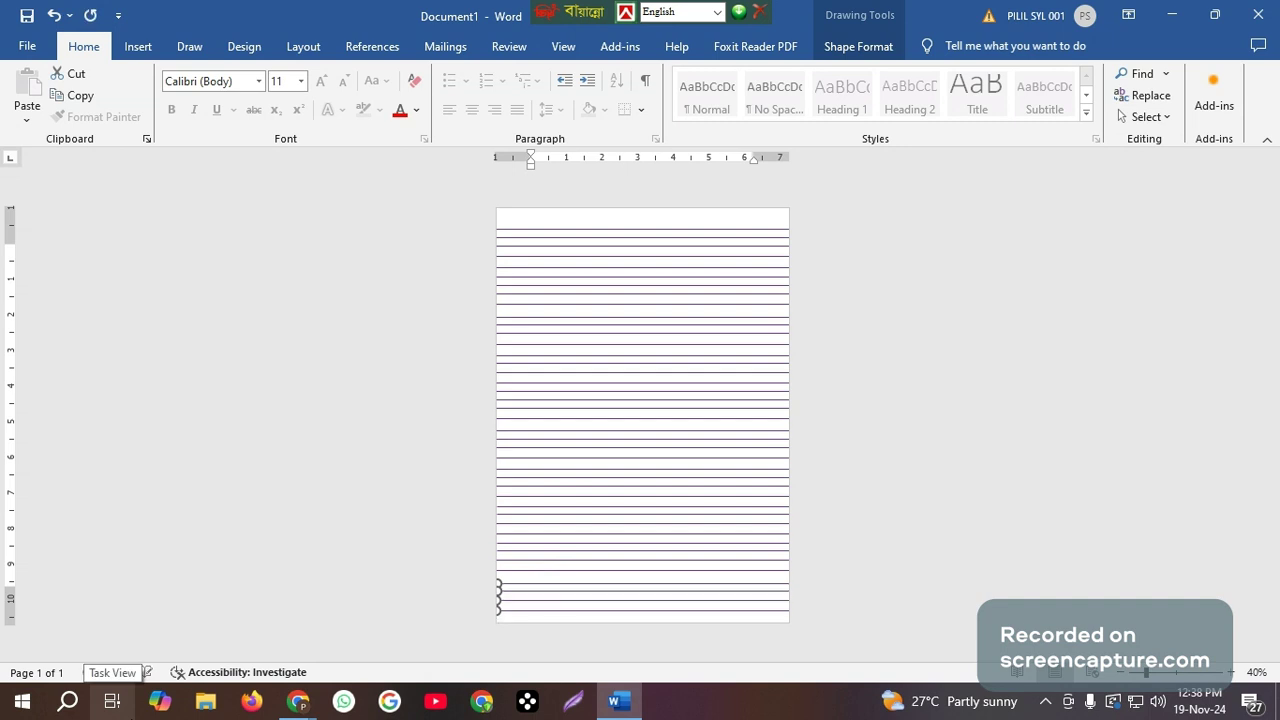
pyautogui.hotkey('ctrl', 'z')
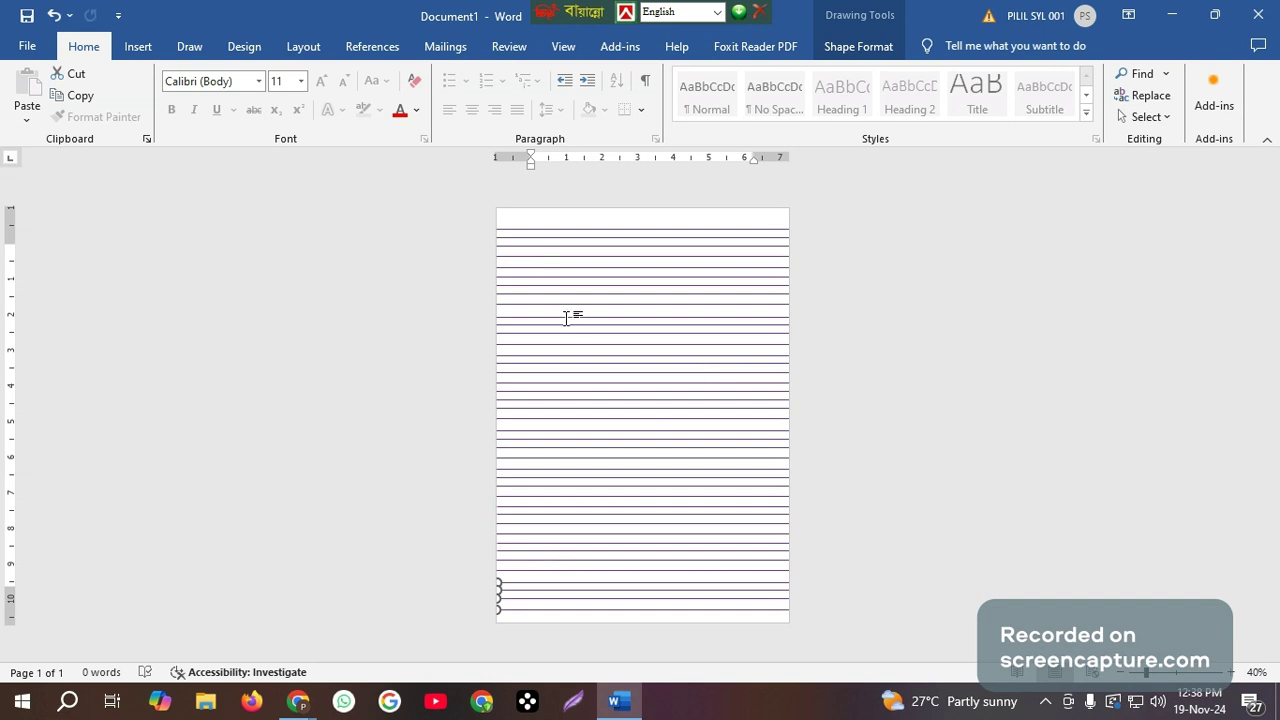
# Draw a straight vertical line about 10.71" high near the page's left edge, from the first to the last purple line.
pyautogui.click(140, 47)
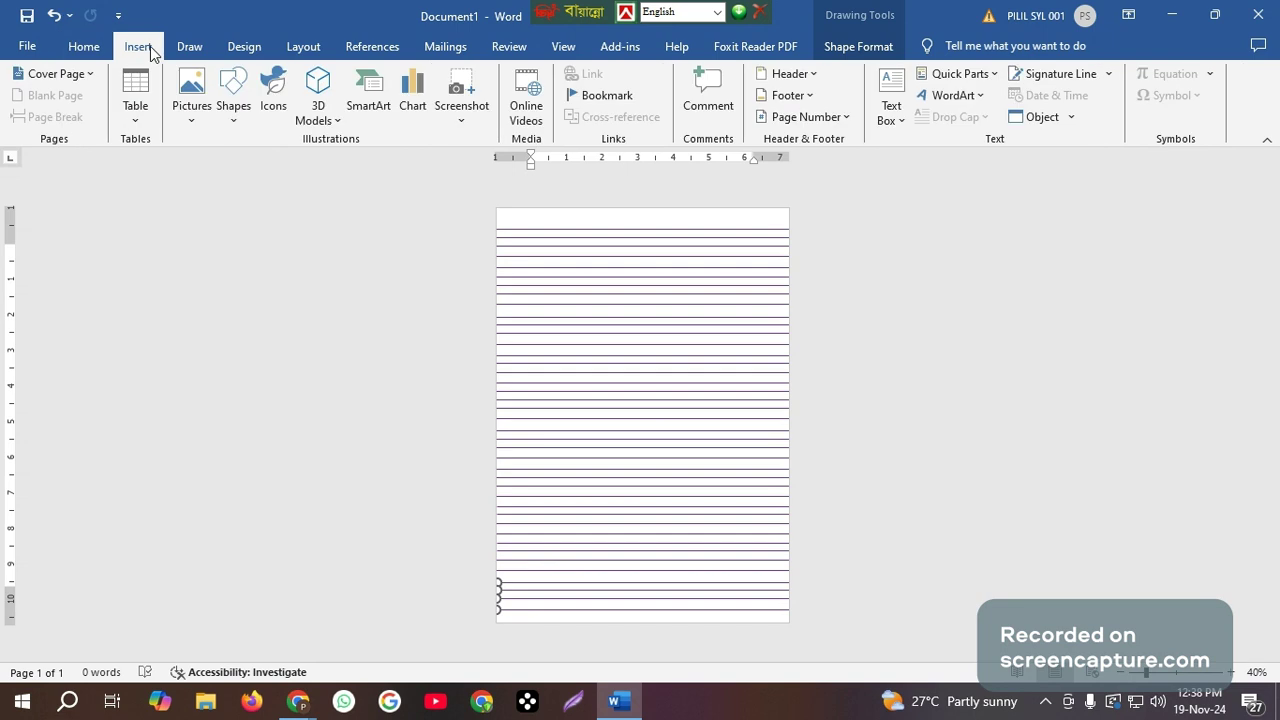
pyautogui.click(236, 125)
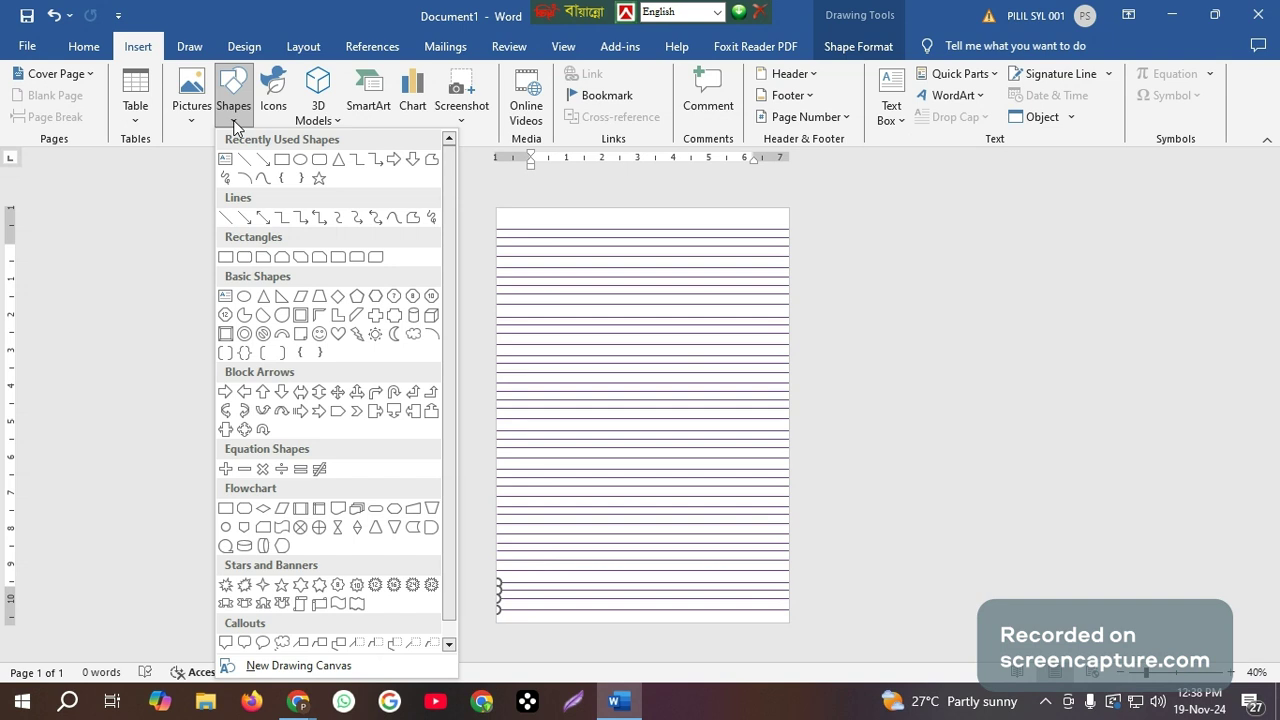
pyautogui.click(227, 218)
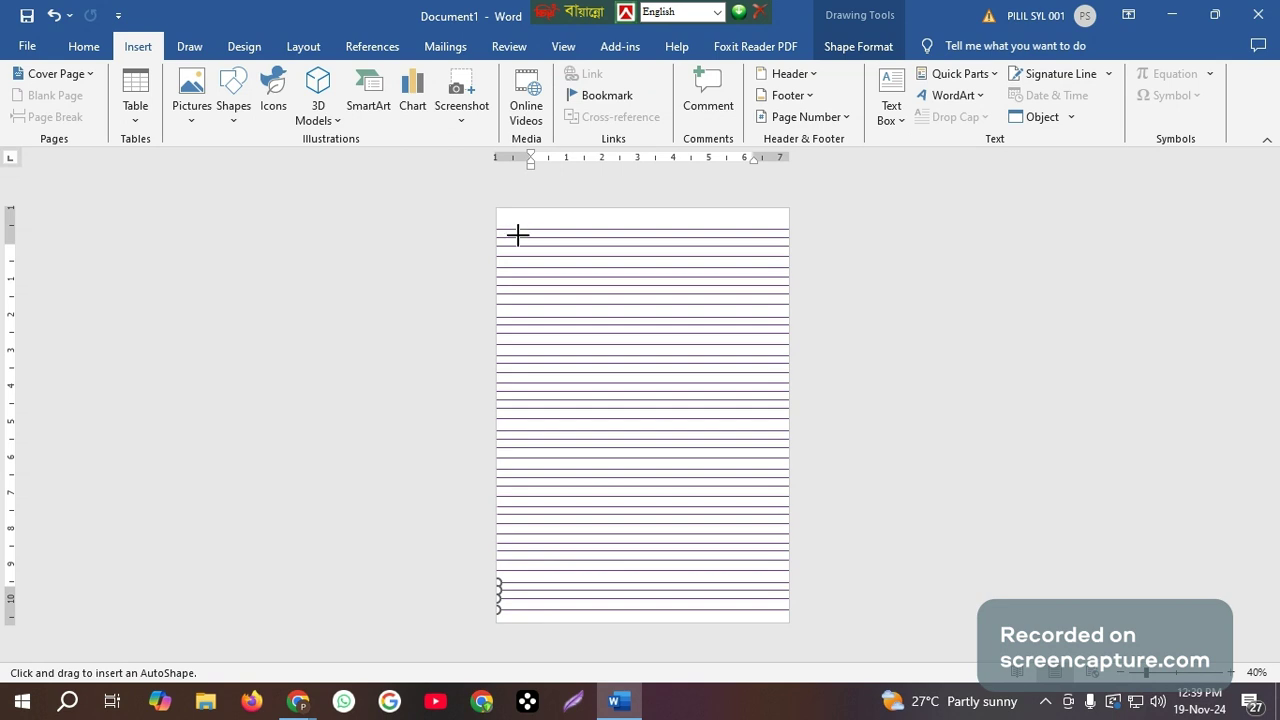
pyautogui.moveTo(518, 234); pyautogui.dragTo(529, 606)
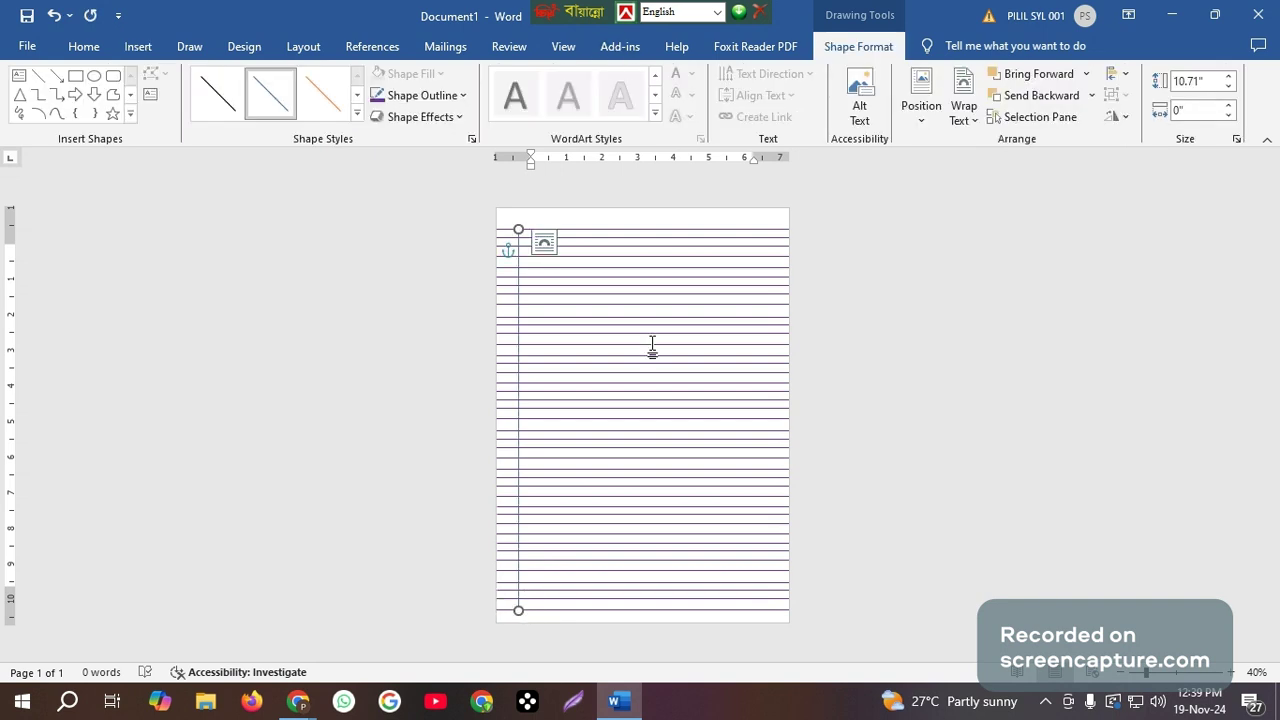
# Give the vertical line a red outline from the standard colors and duplicate it just to its right.
pyautogui.scroll(2, 652, 347)
pyautogui.scroll(1, 652, 347)
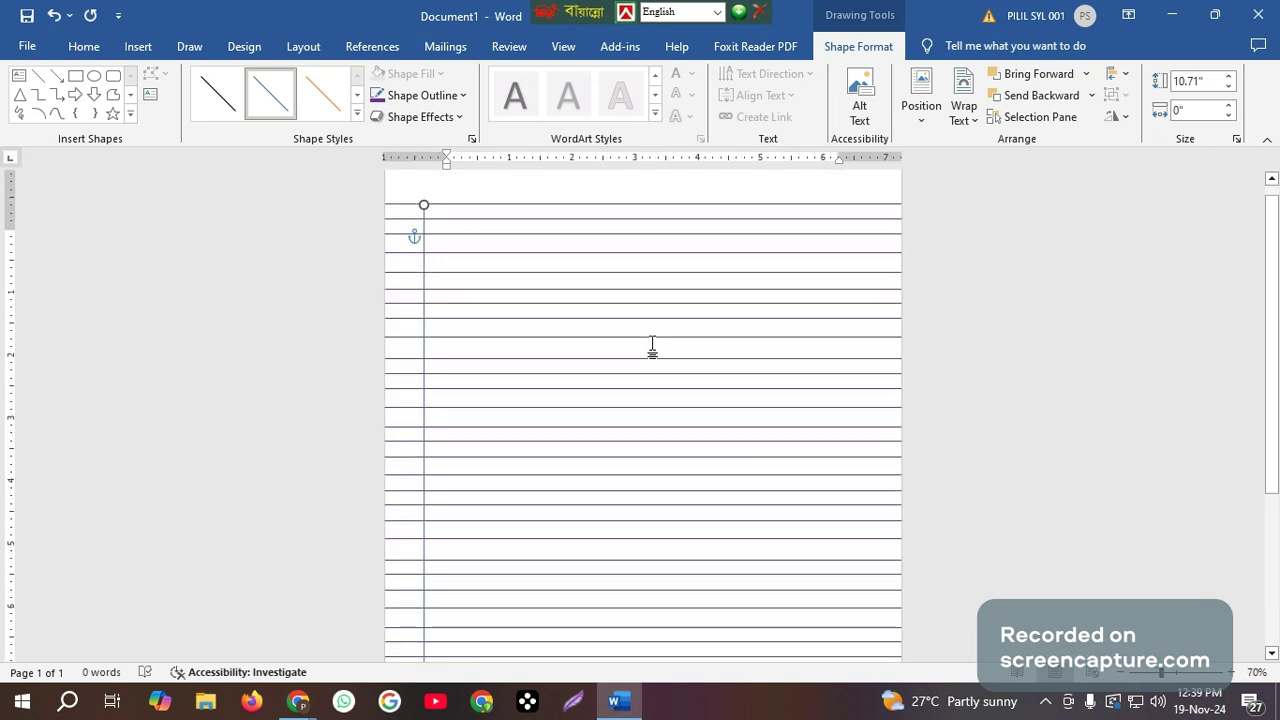
pyautogui.scroll(1, 652, 347)
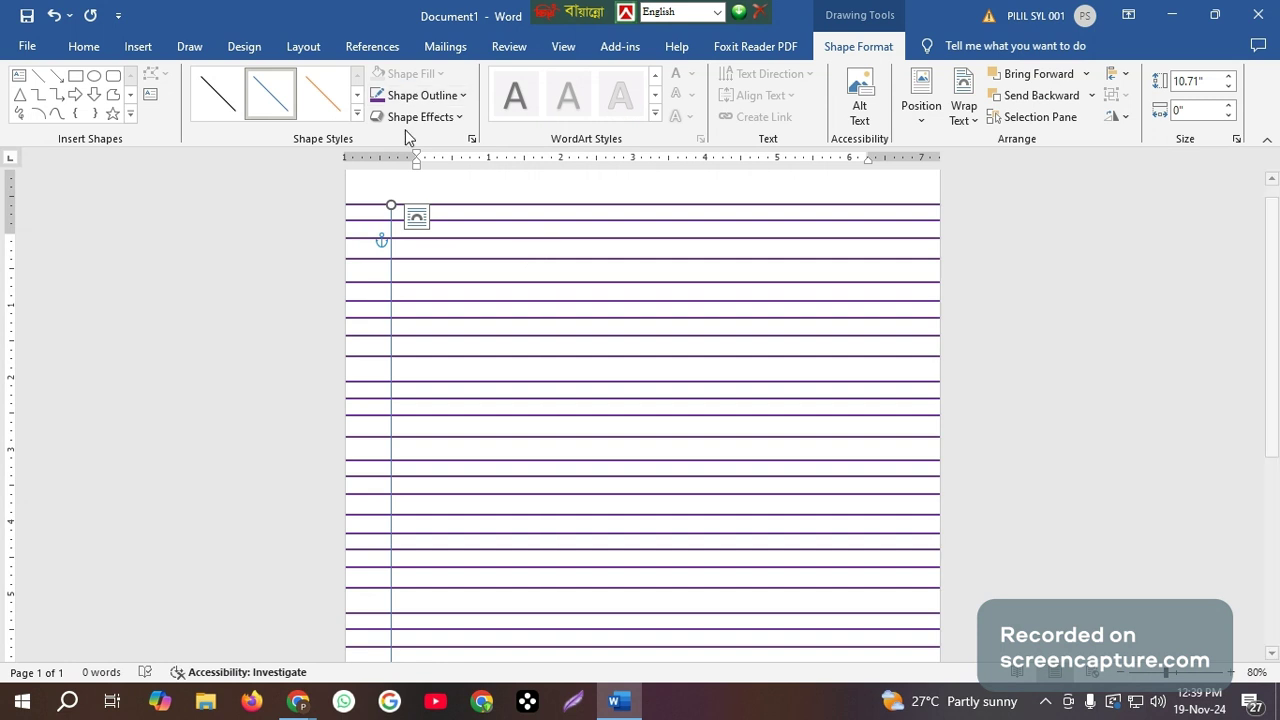
pyautogui.click(440, 101)
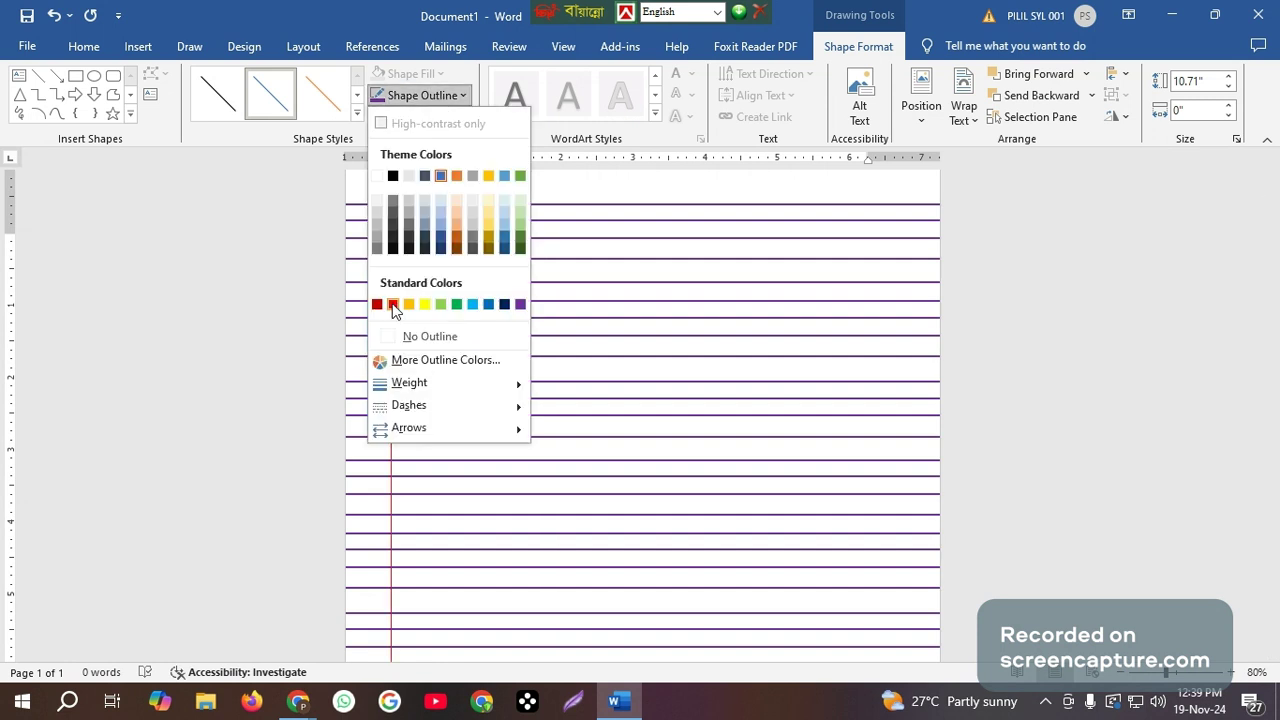
pyautogui.click(393, 305)
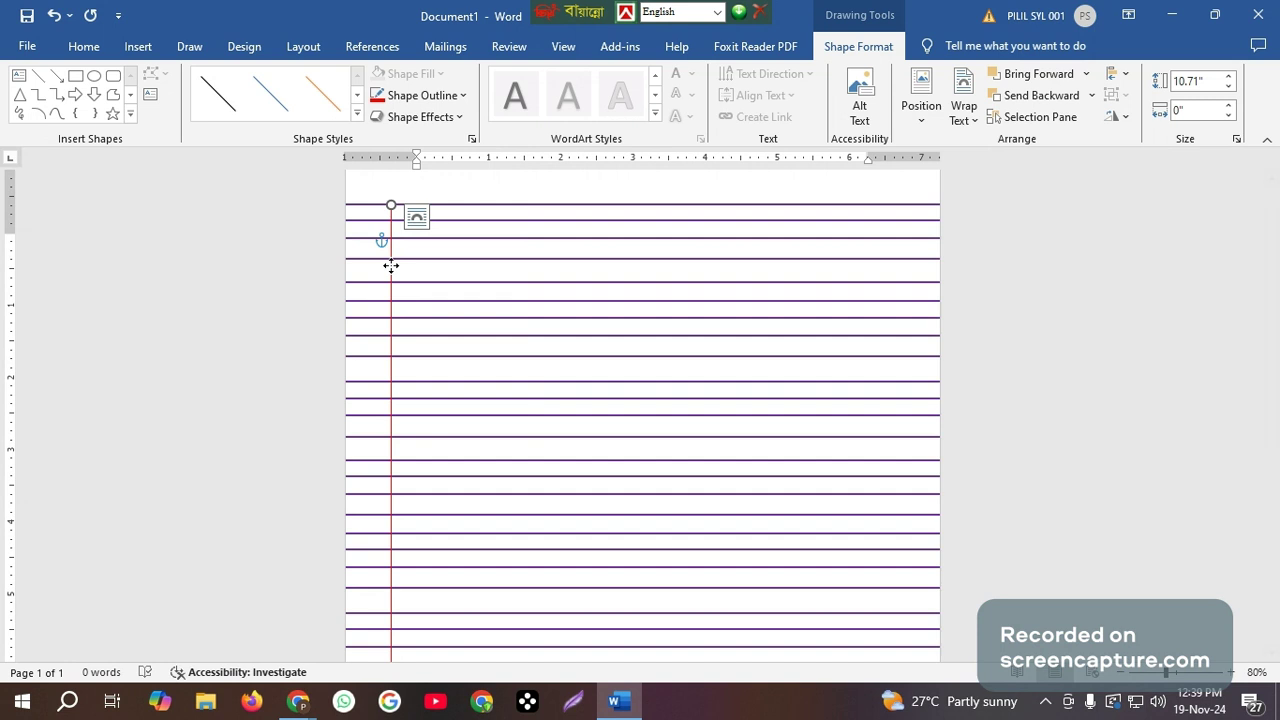
pyautogui.moveTo(391, 265); pyautogui.dragTo(400, 266)
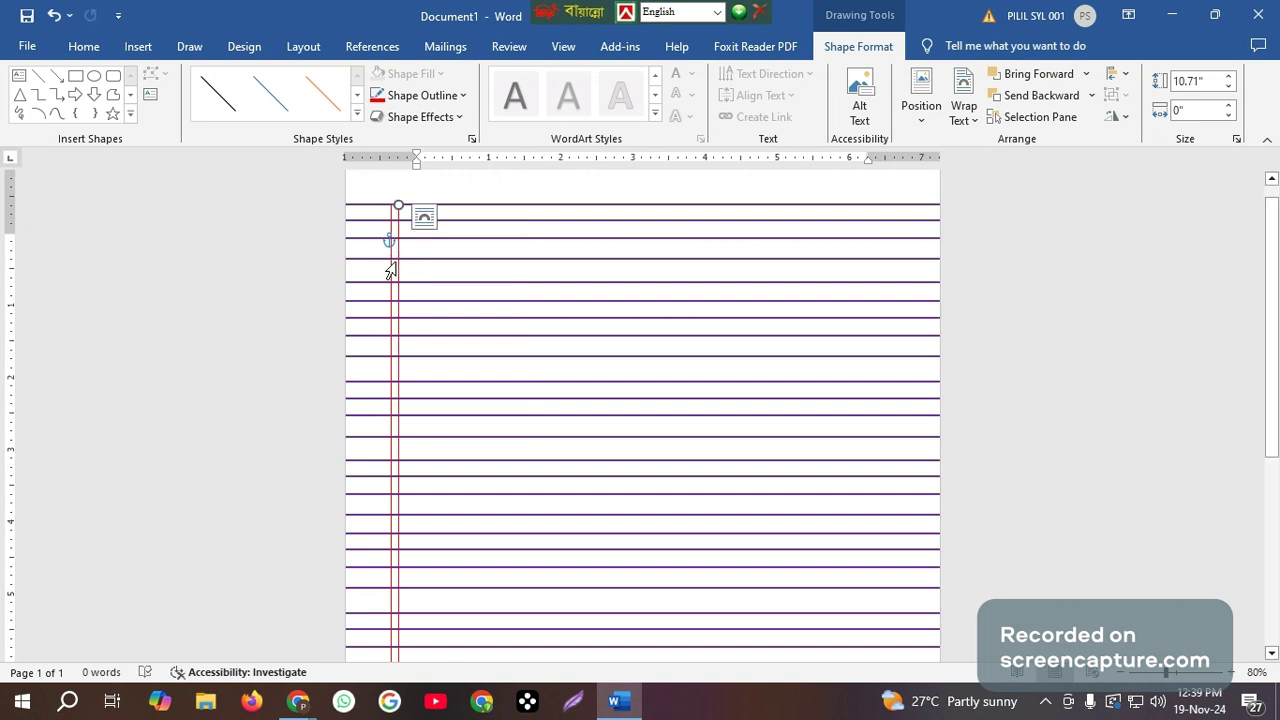
# Select both red vertical lines, duplicate the pair near the page's right edge, and nudge the copy slightly upward.
pyautogui.keyDown('shift'); pyautogui.click(394, 213); pyautogui.keyUp('shift')
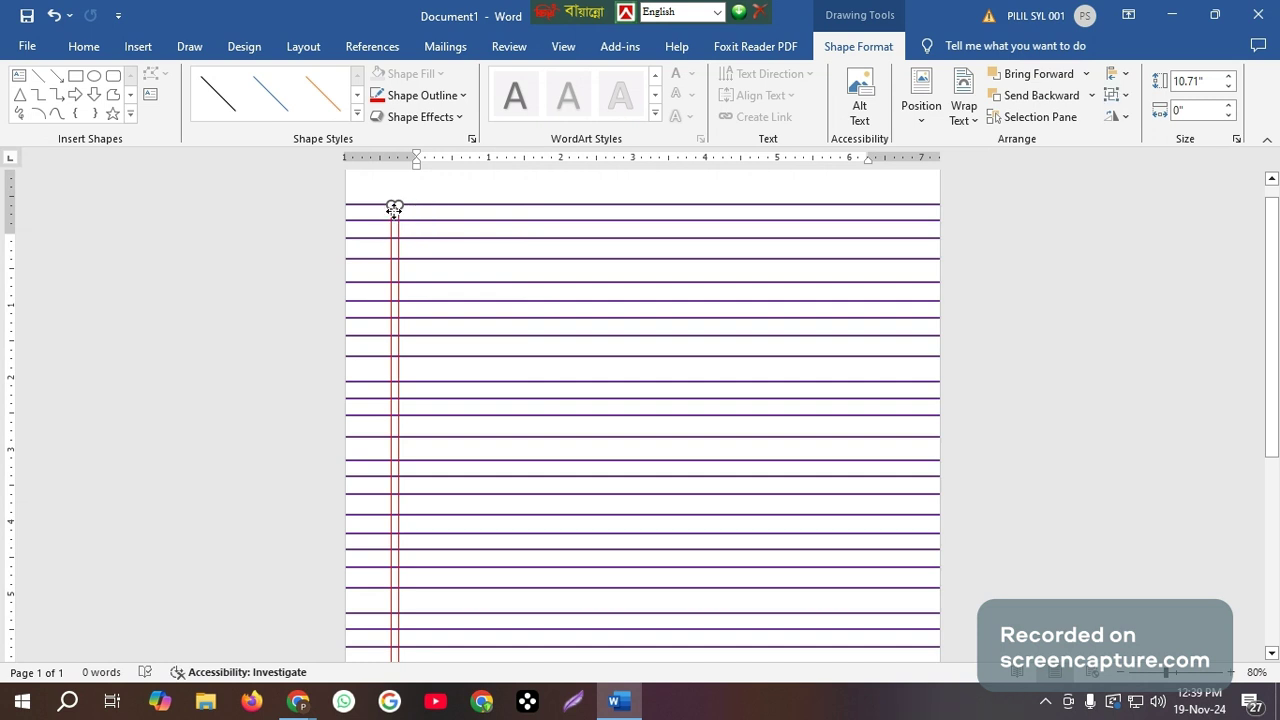
pyautogui.keyDown('ctrl'); pyautogui.moveTo(394, 208); pyautogui.dragTo(888, 218); pyautogui.keyUp('ctrl')
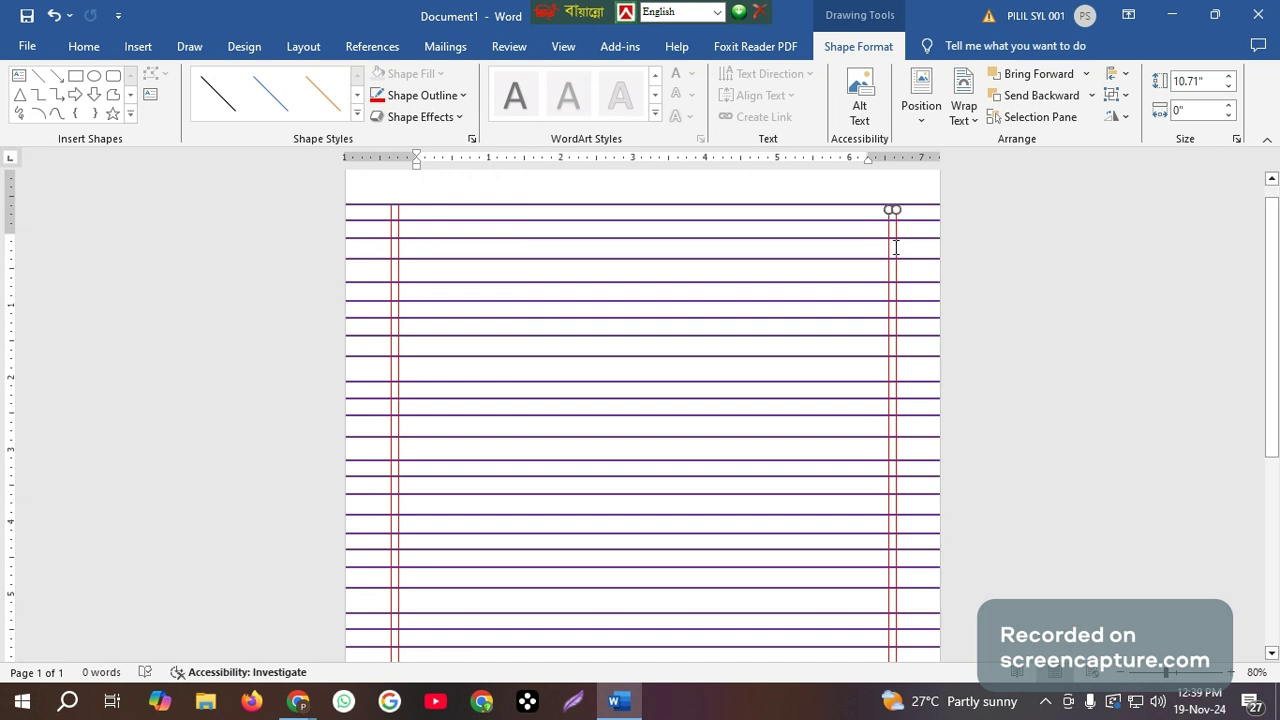
pyautogui.hotkey('ctrl', 'z')
pyautogui.press('Up')
pyautogui.click(726, 366)
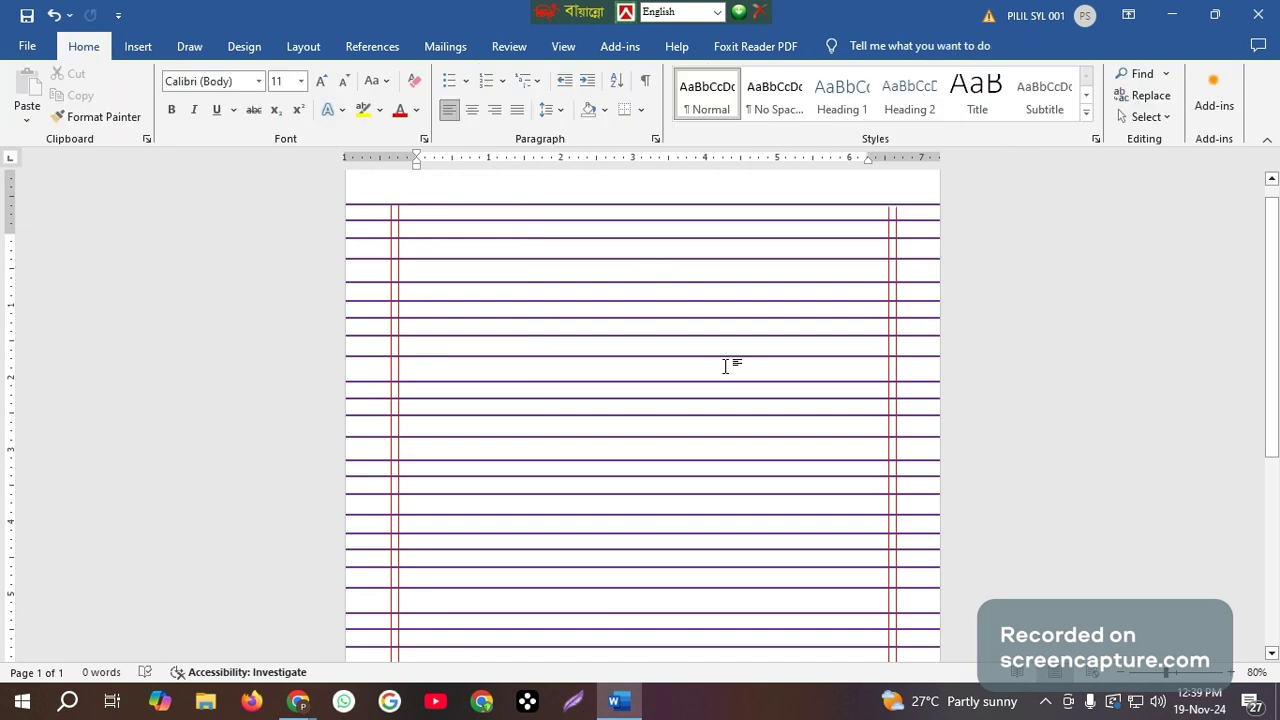
# Review the ruled page down to its bottom edge and back up to check the horizontal and vertical lines.
pyautogui.scroll(-5, 726, 366)
pyautogui.scroll(-2, 729, 358)
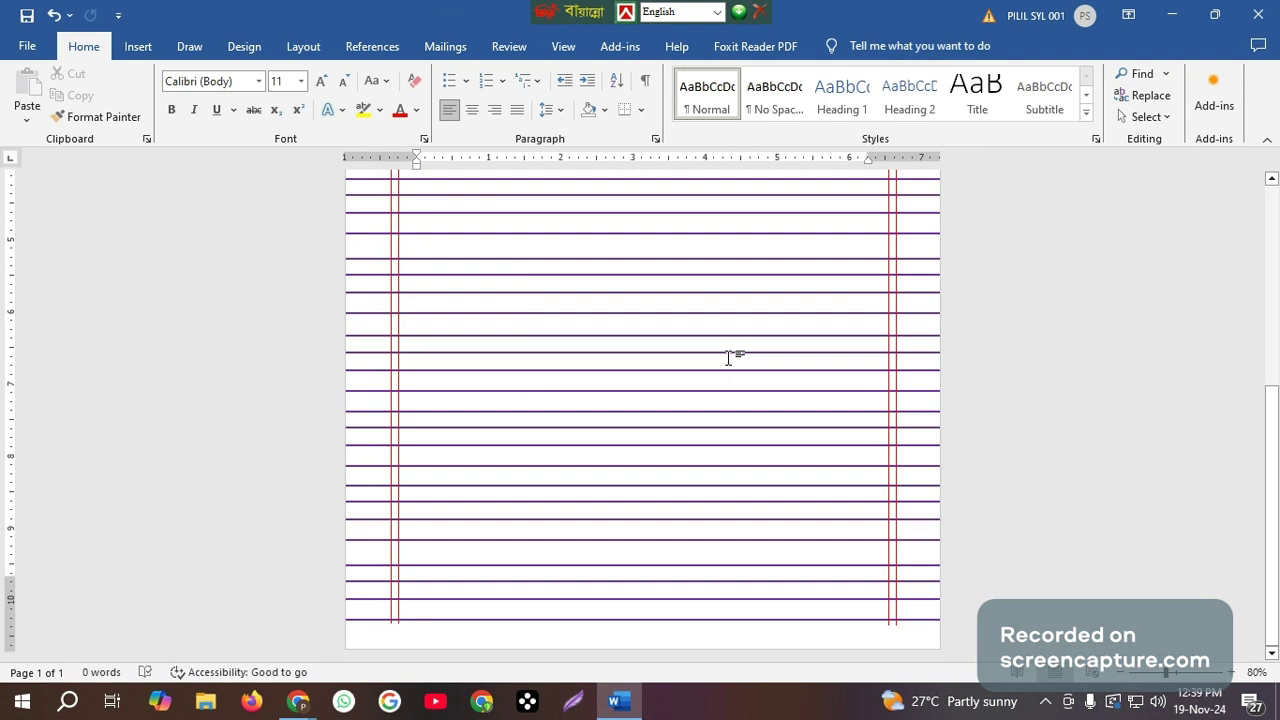
pyautogui.scroll(4, 729, 358)
pyautogui.scroll(3, 741, 342)
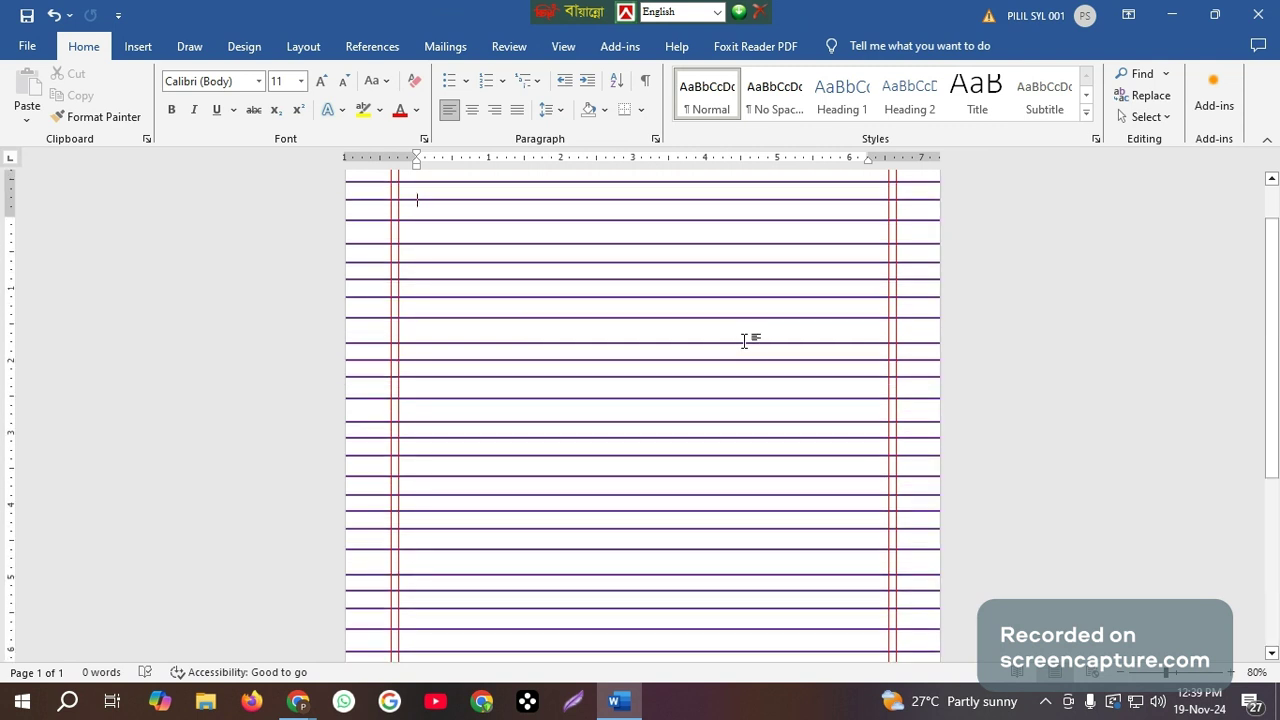
pyautogui.scroll(1, 744, 341)
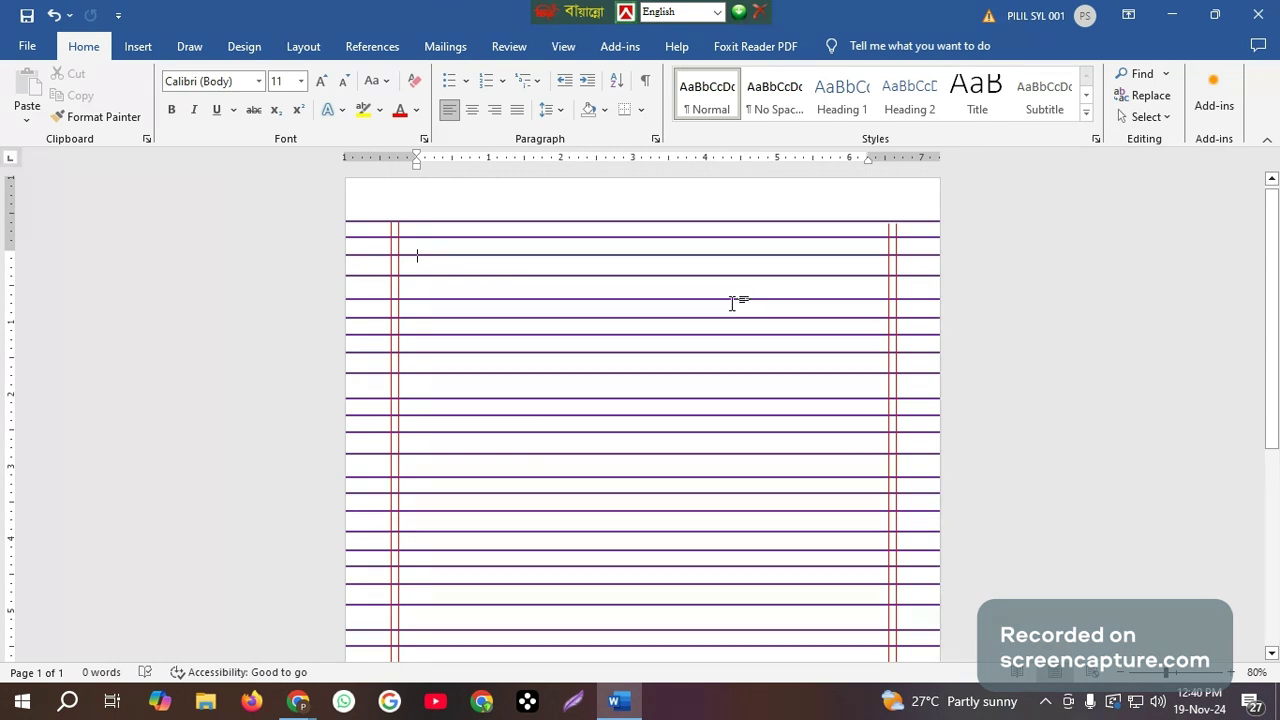
pyautogui.scroll(1, 520, 350)
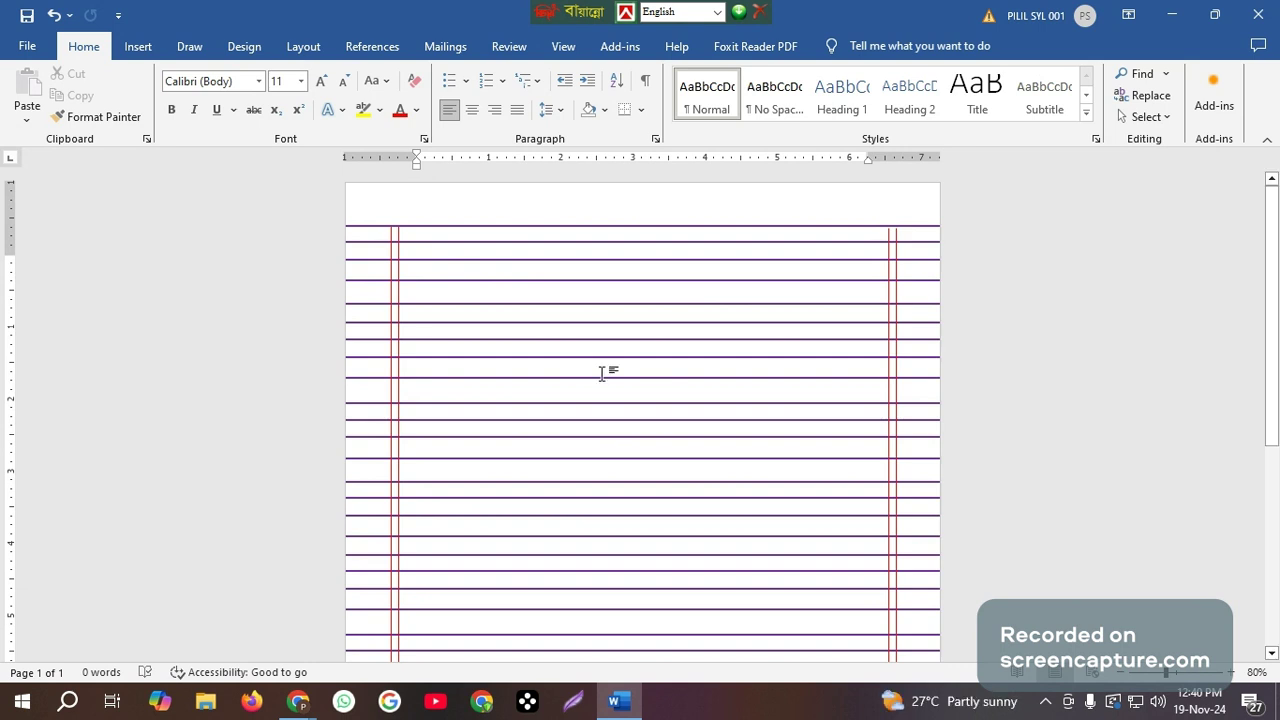
# Start saving the ruled page on this PC and choose the Nuha folder on drive D: as the location.
pyautogui.click(26, 48)
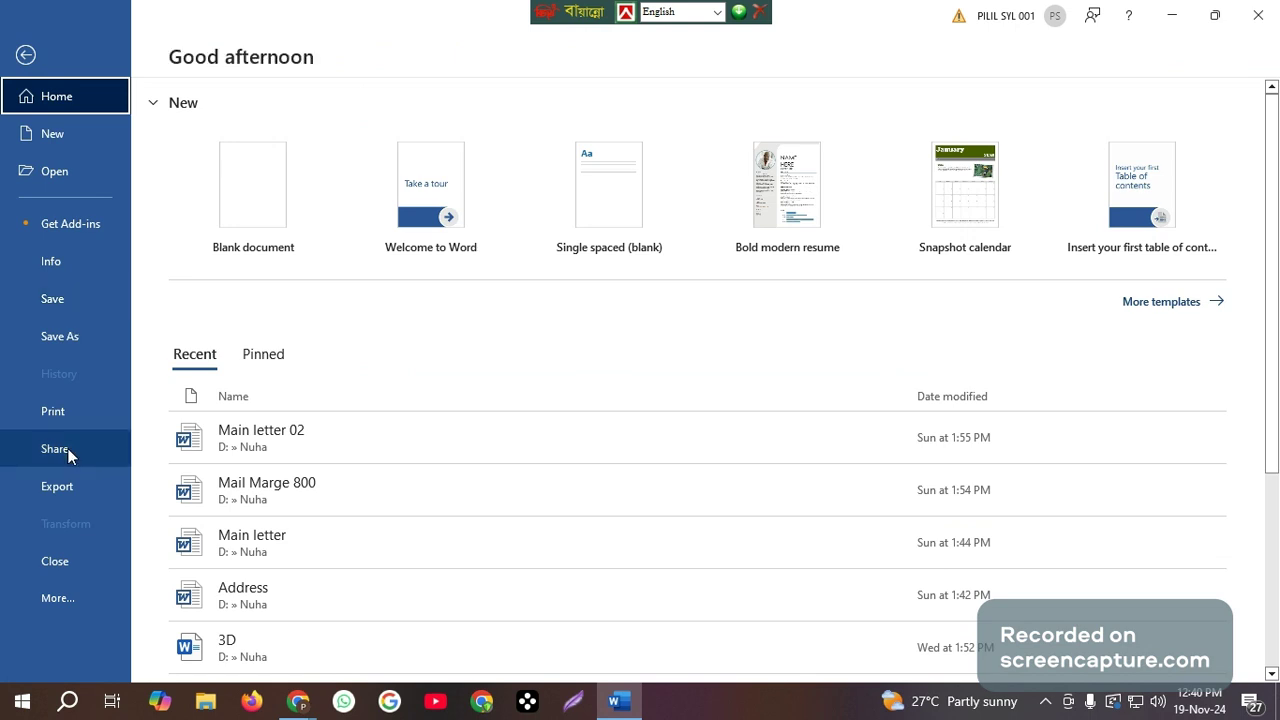
pyautogui.click(63, 296)
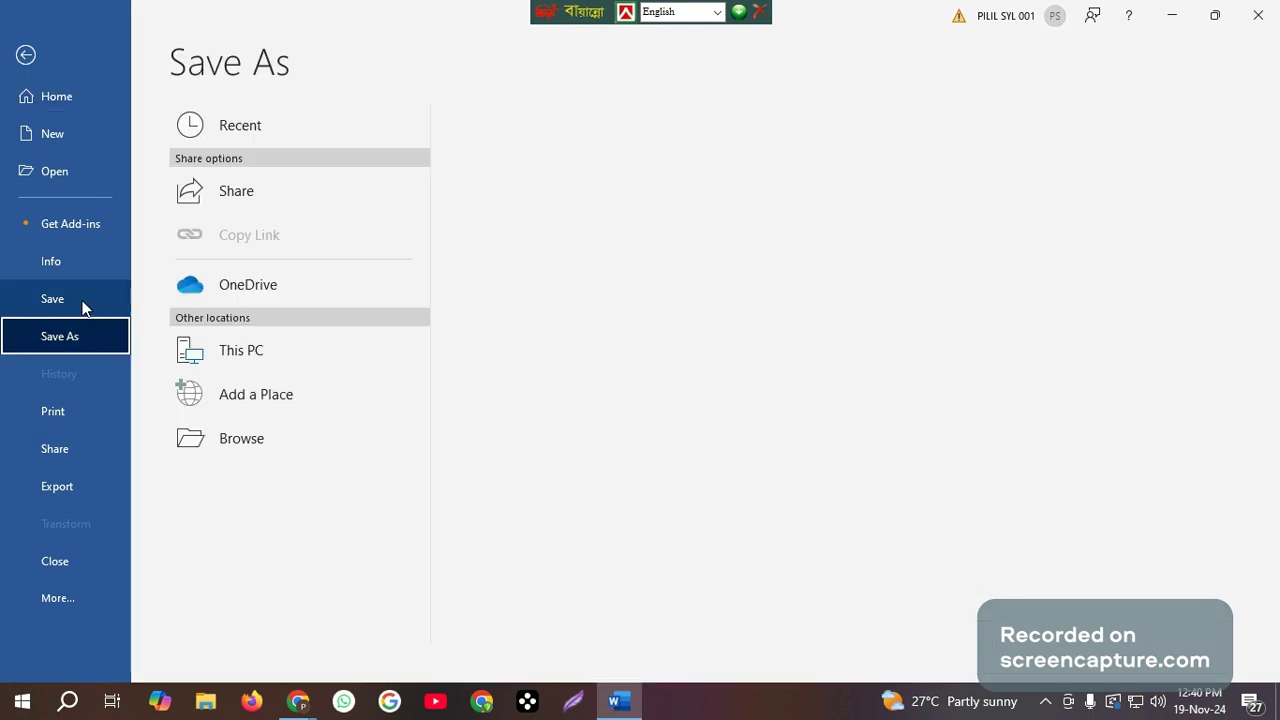
pyautogui.doubleClick(308, 364)
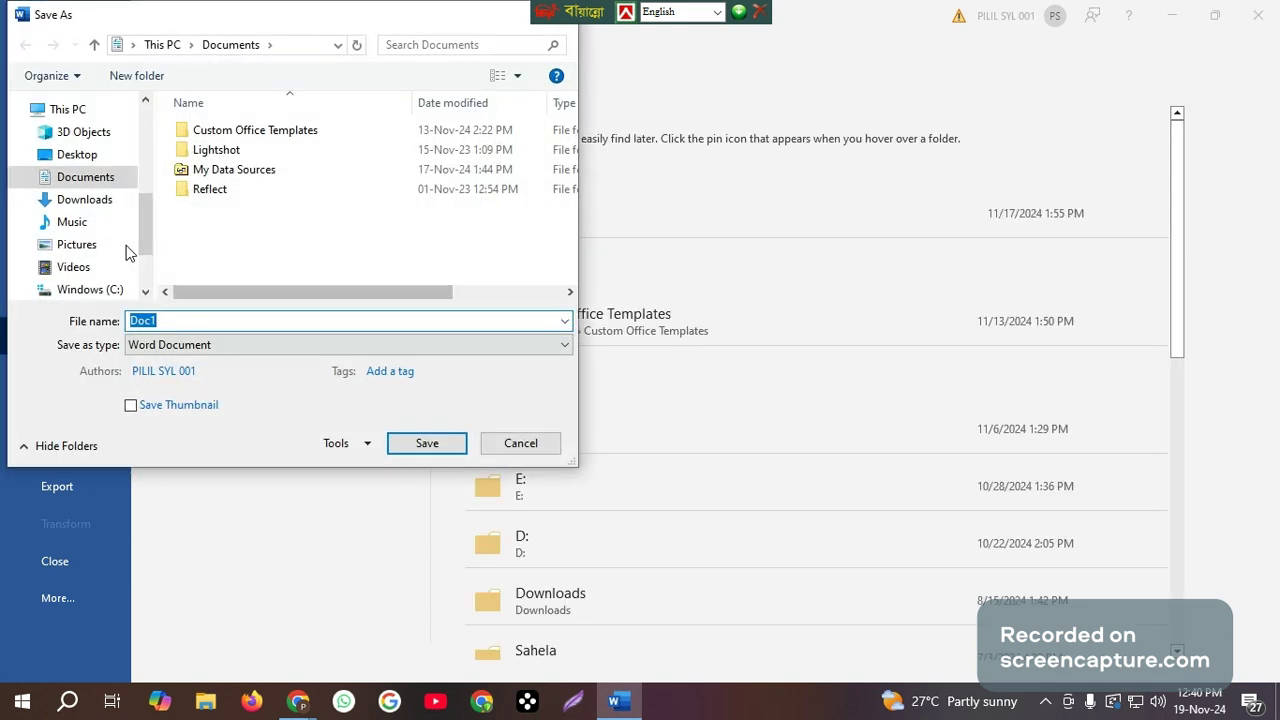
pyautogui.moveTo(146, 248); pyautogui.dragTo(146, 296)
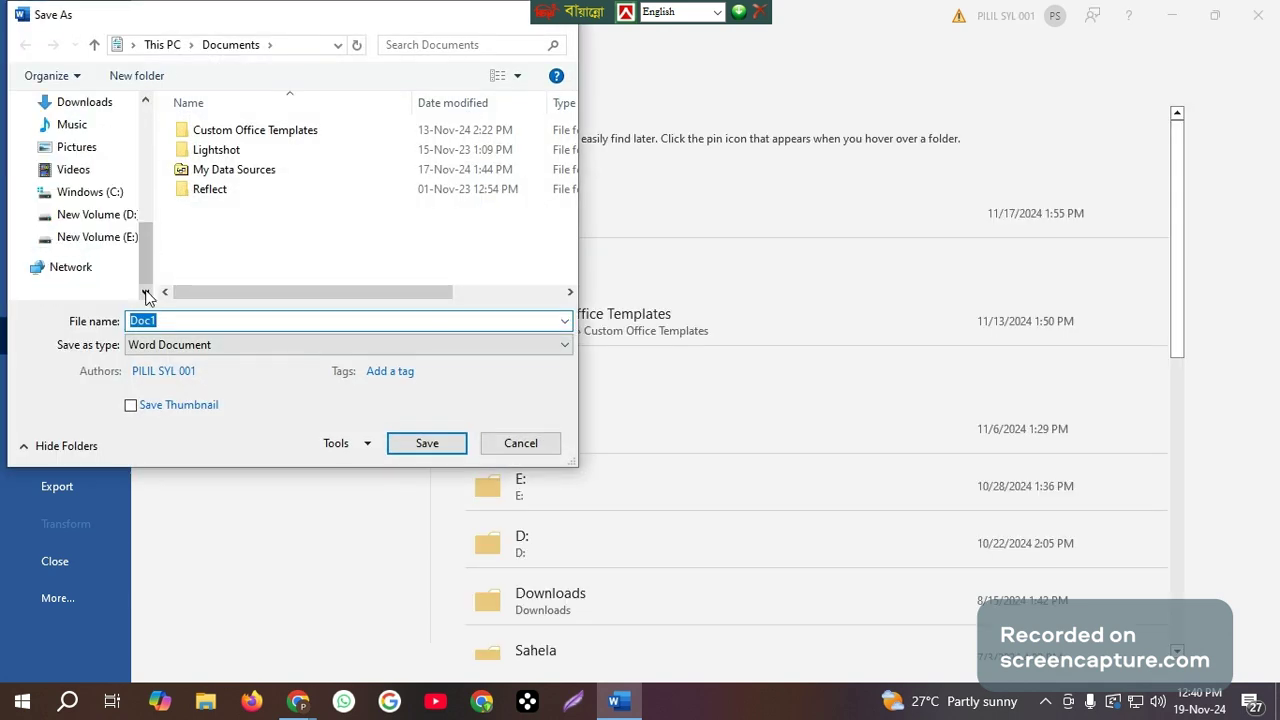
pyautogui.click(127, 220)
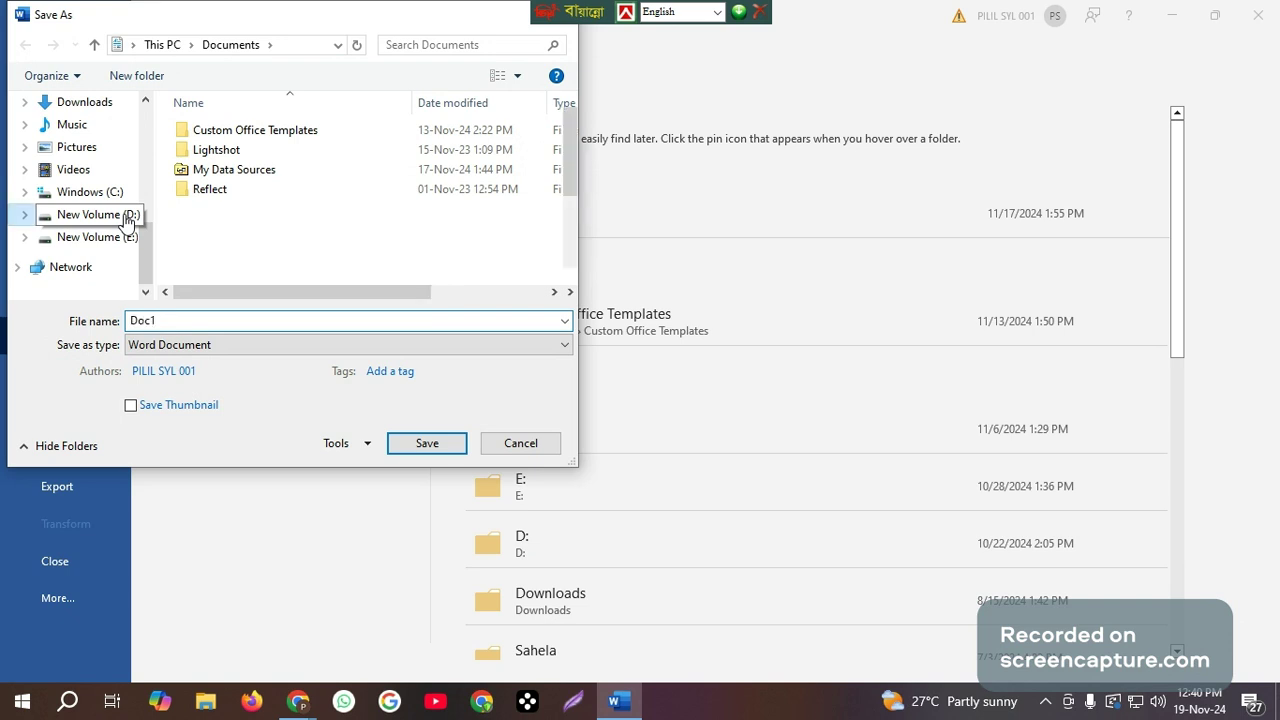
pyautogui.click(229, 252)
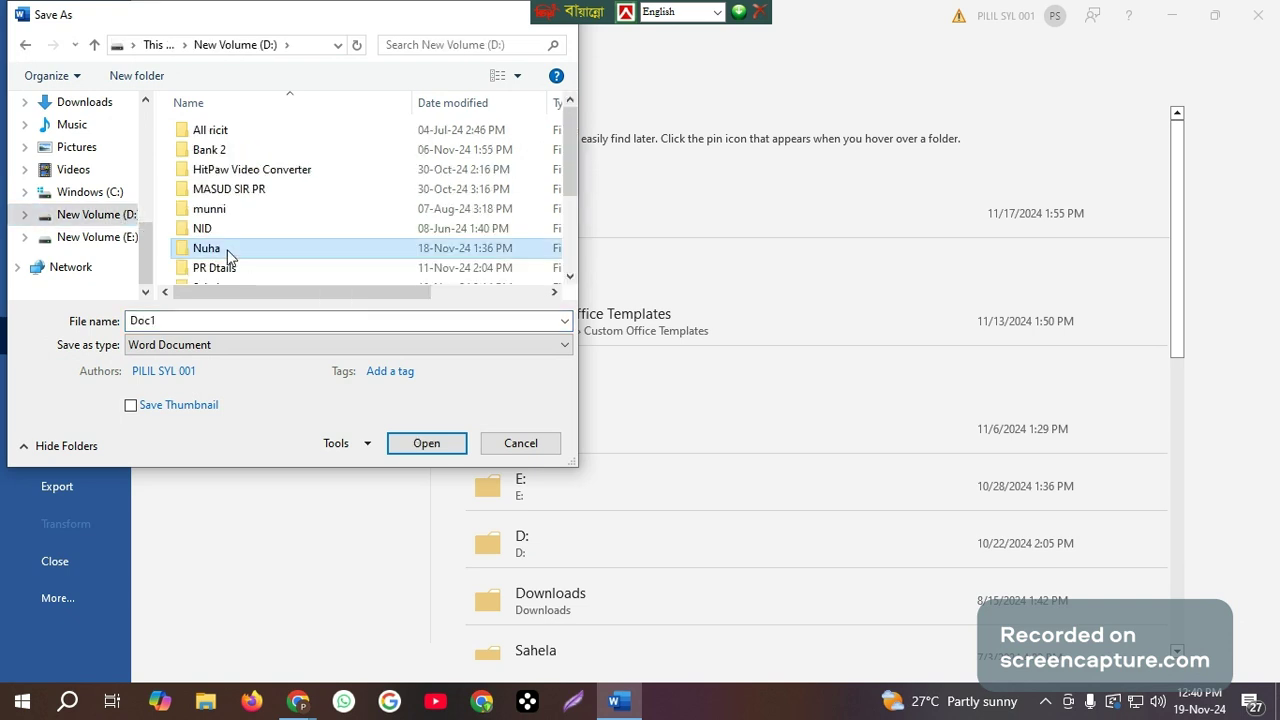
pyautogui.doubleClick(229, 252)
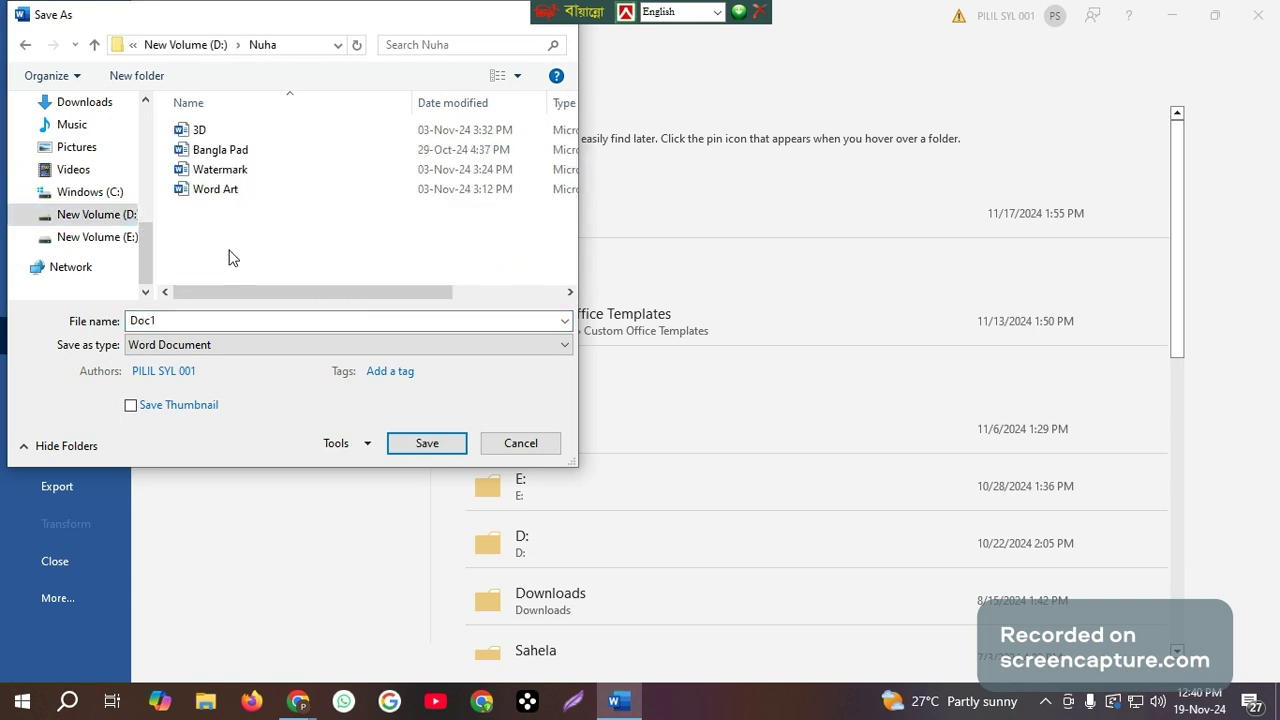
# Name the file Bangla Pad 02.
pyautogui.doubleClick(182, 322)
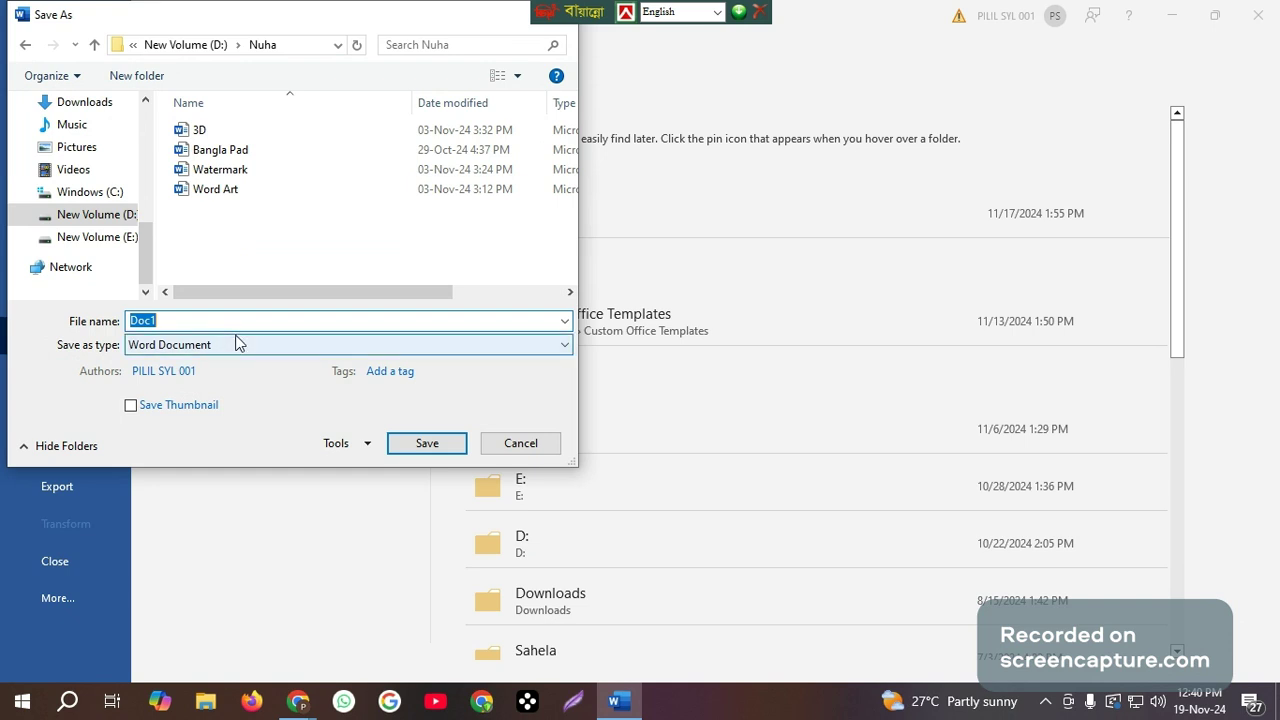
pyautogui.write('Ba')
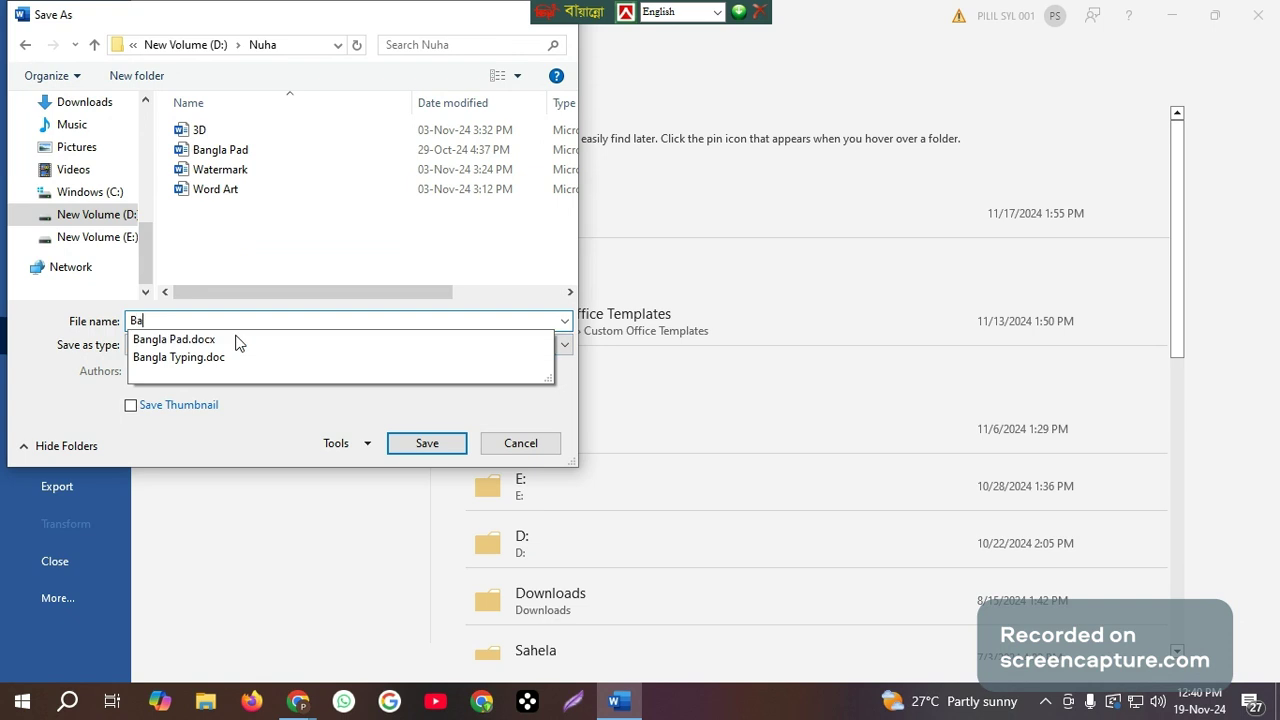
pyautogui.write('ngls')
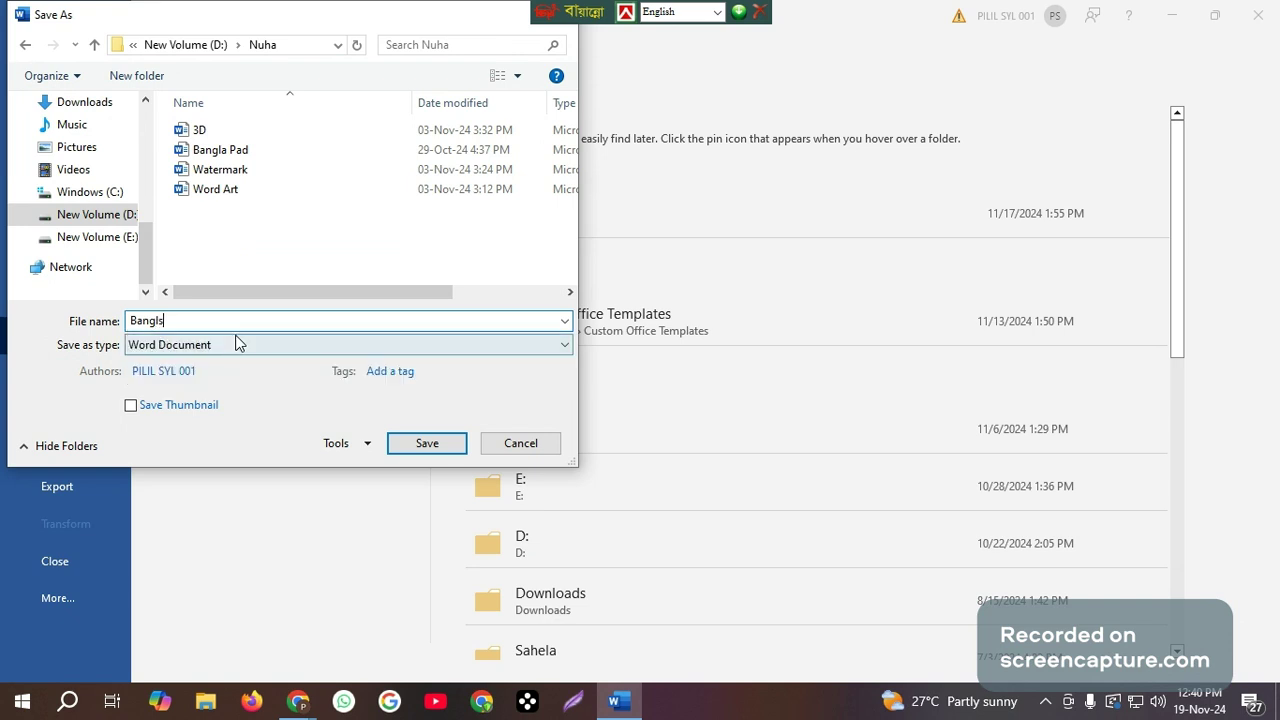
pyautogui.press('BackSpace')
pyautogui.press('BackSpace')
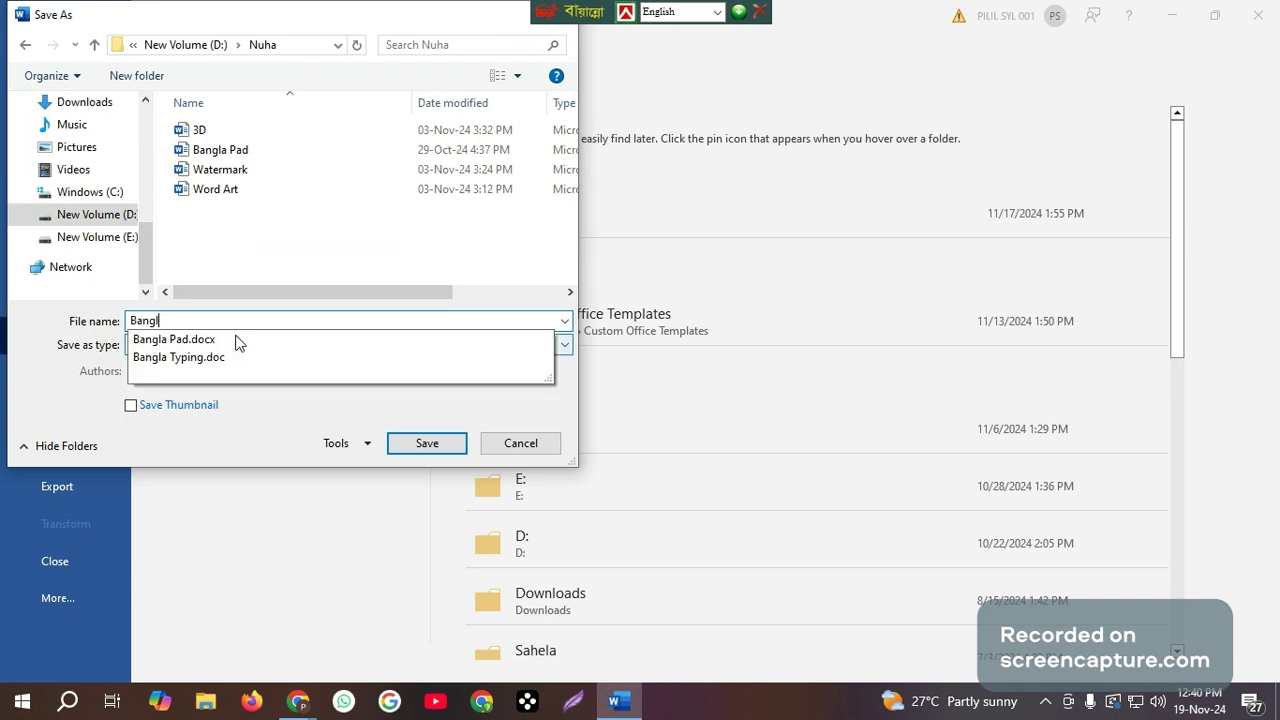
pyautogui.write('a Pad')
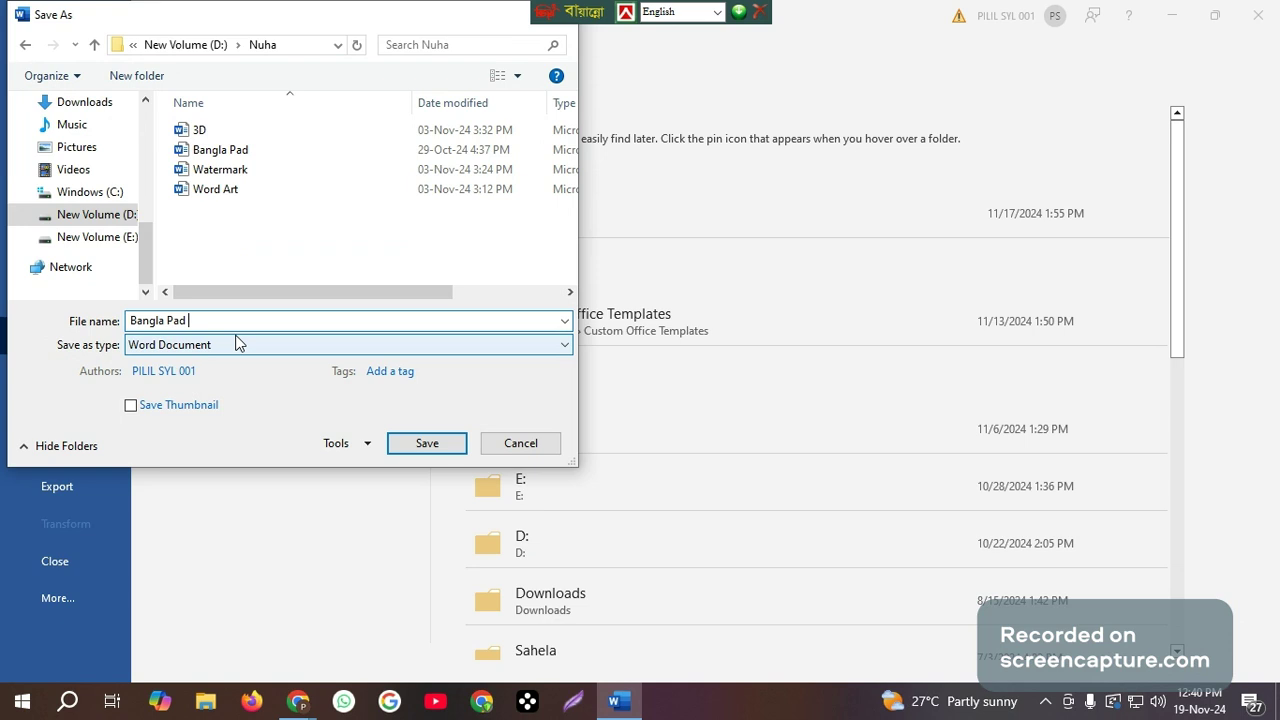
pyautogui.write(' 02')
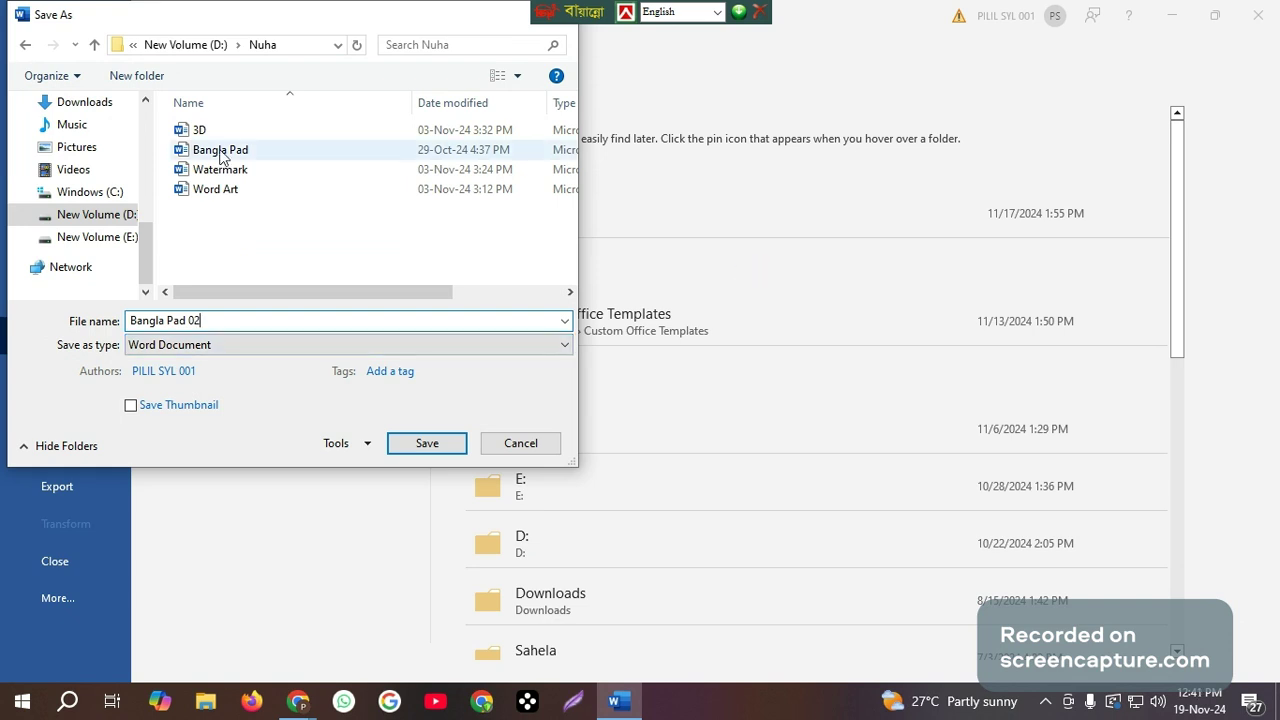
# Set the file type to Word 97-2003 Document and save the file.
pyautogui.click(248, 347)
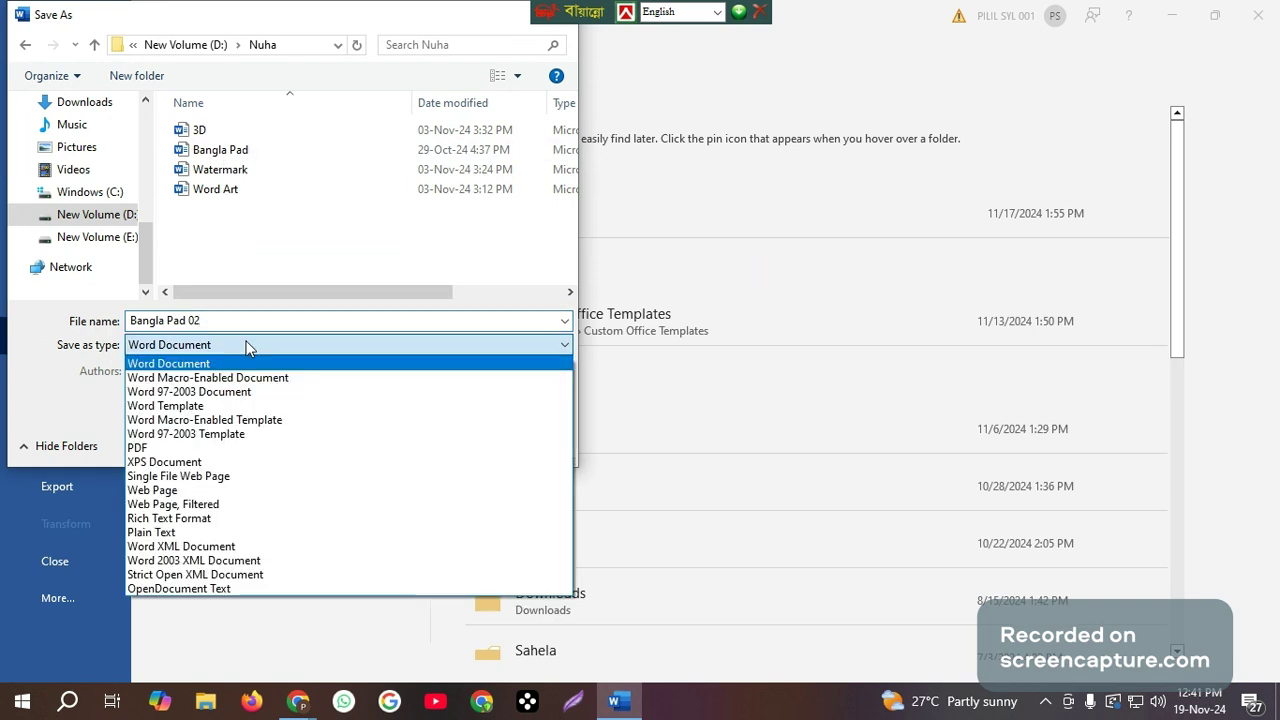
pyautogui.click(185, 393)
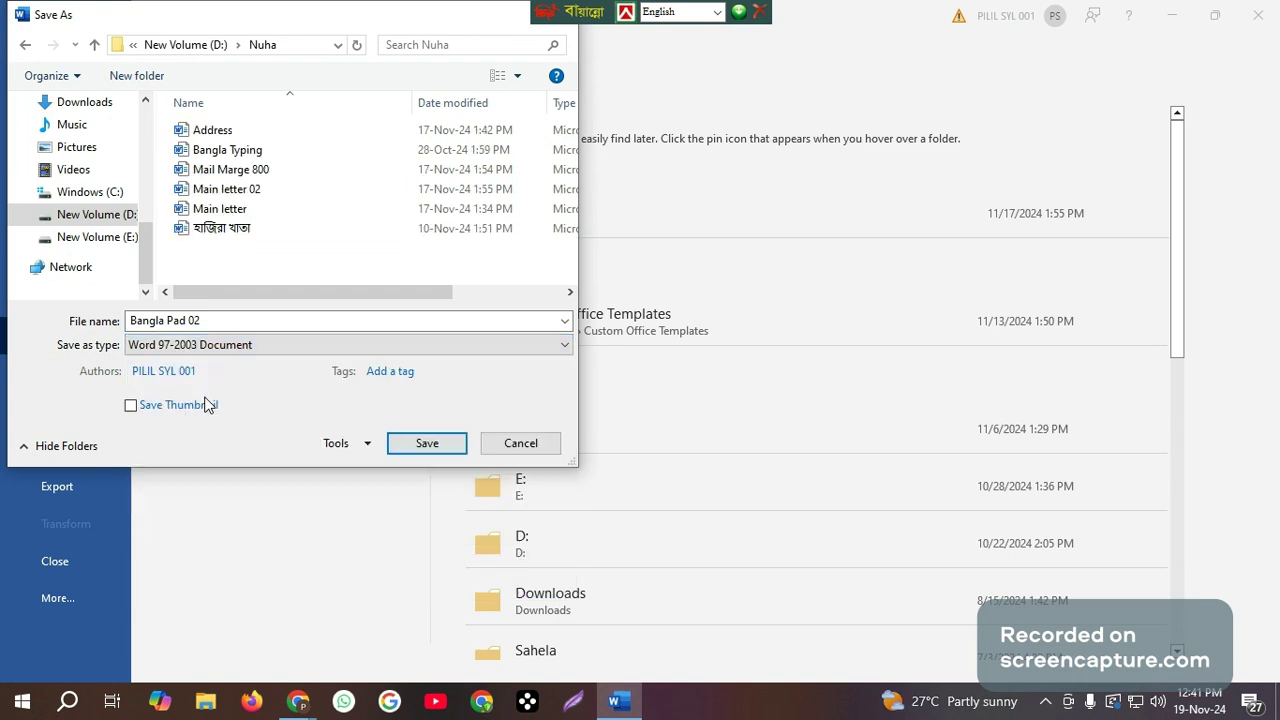
pyautogui.click(425, 444)
pyautogui.click(696, 468)
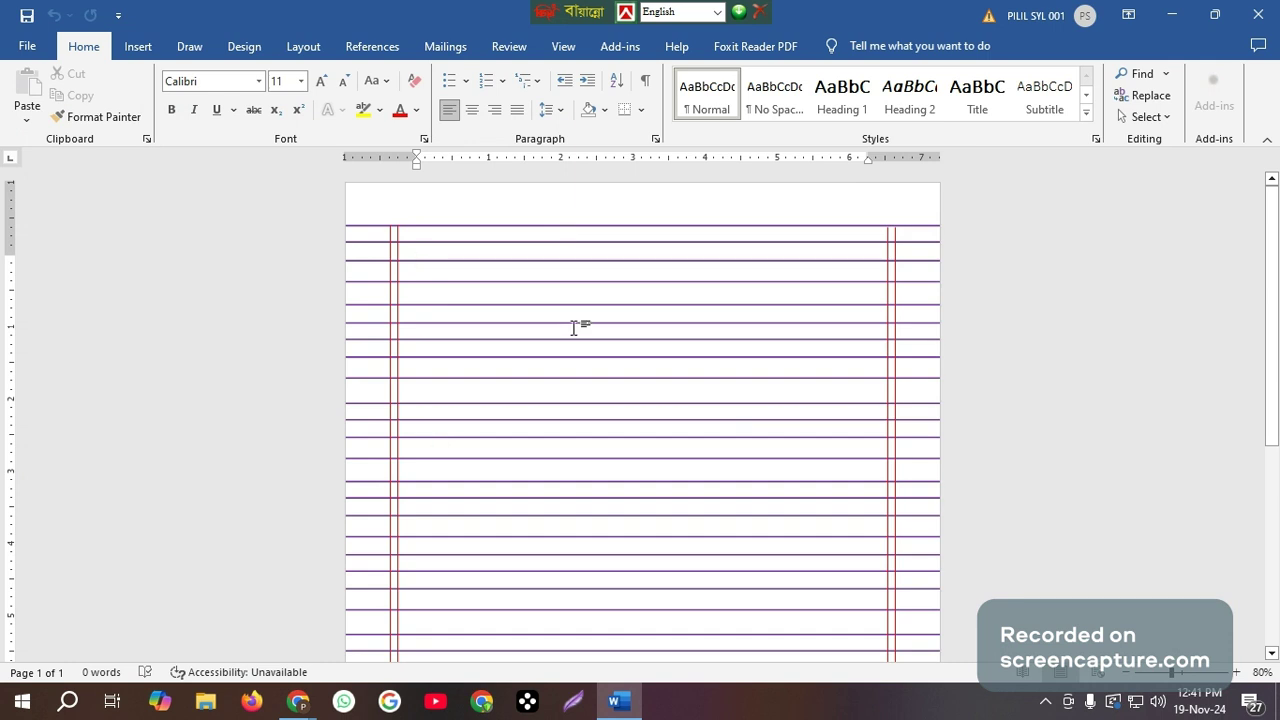
# Create a new blank document and set its paper size to A4.
pyautogui.hotkey('ctrl', 'n')
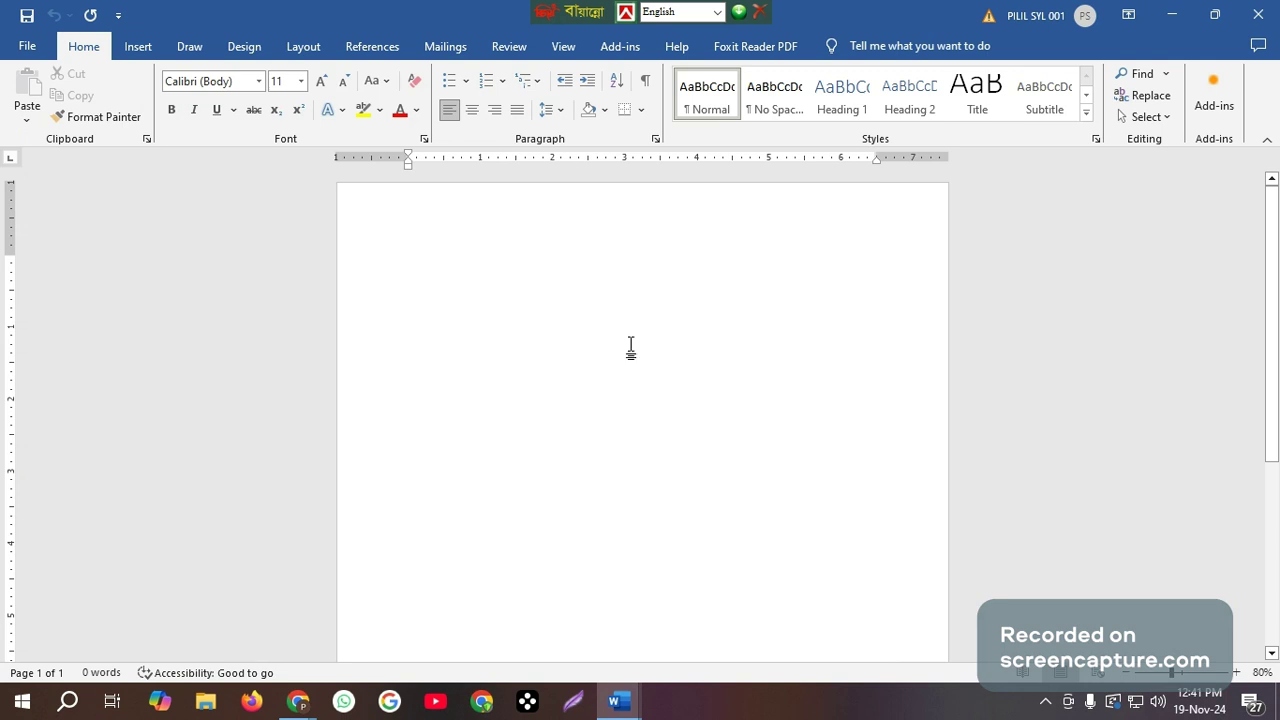
pyautogui.click(28, 50)
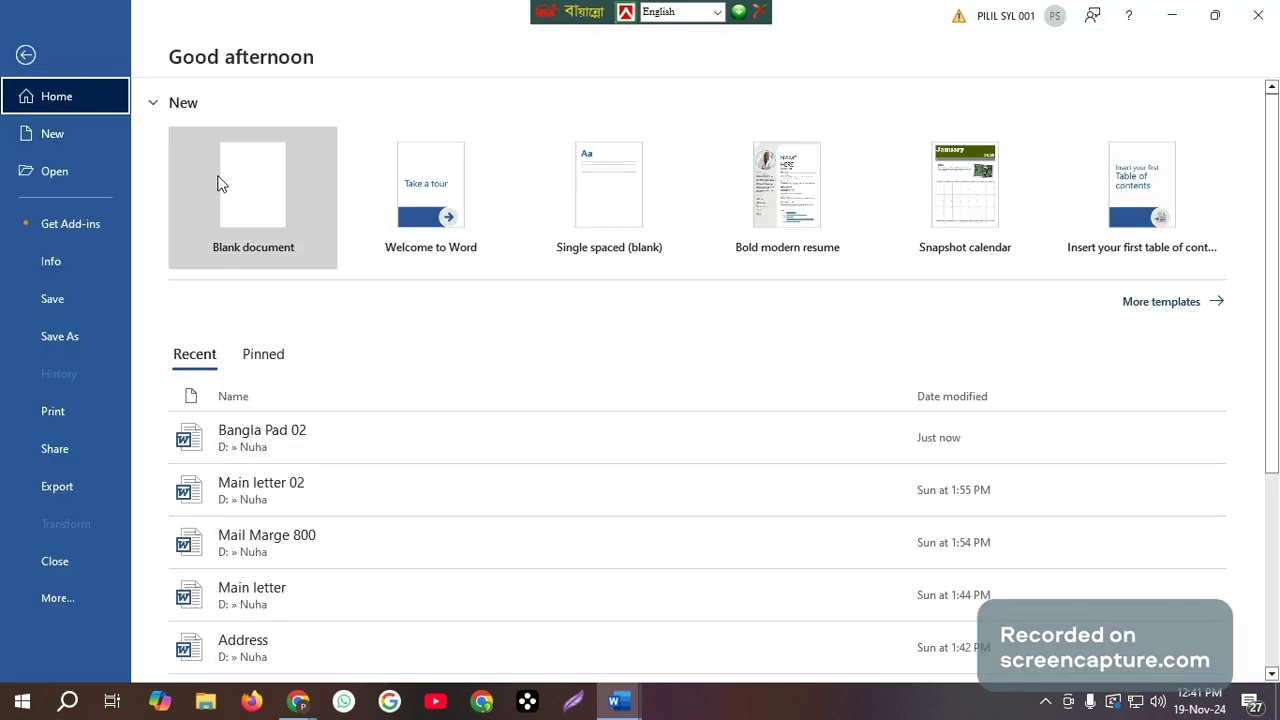
pyautogui.click(27, 56)
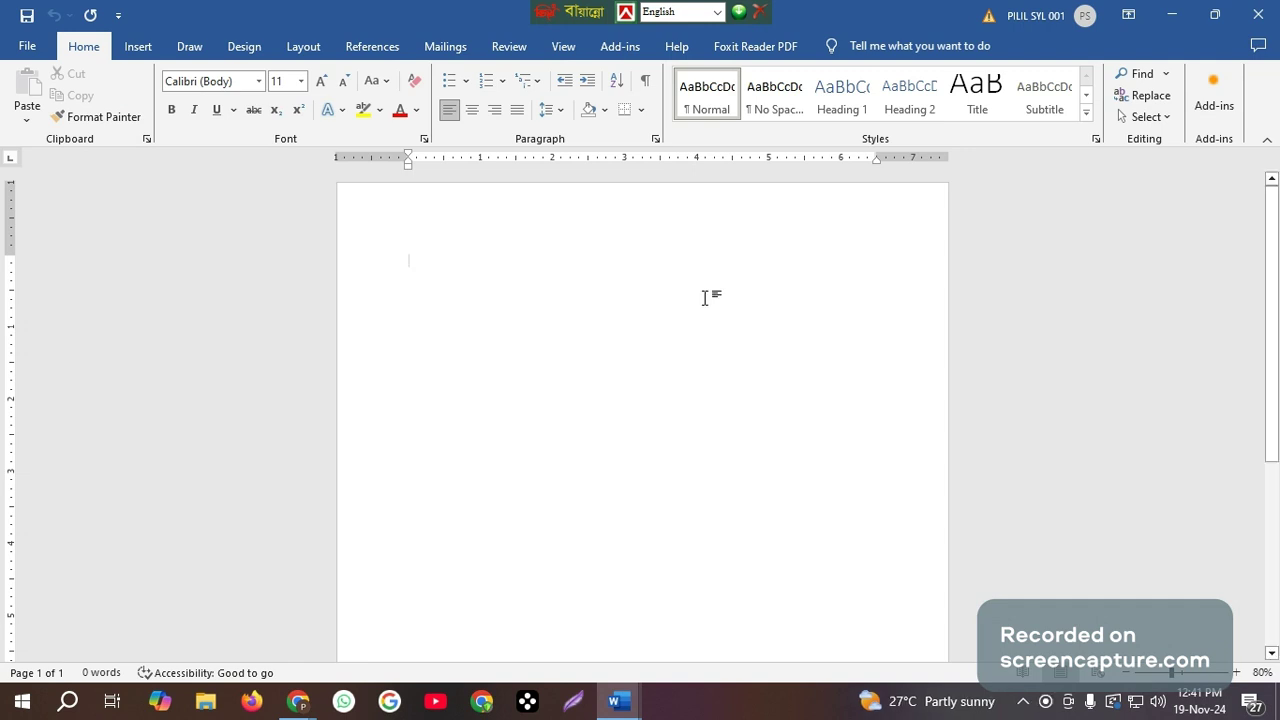
pyautogui.click(300, 46)
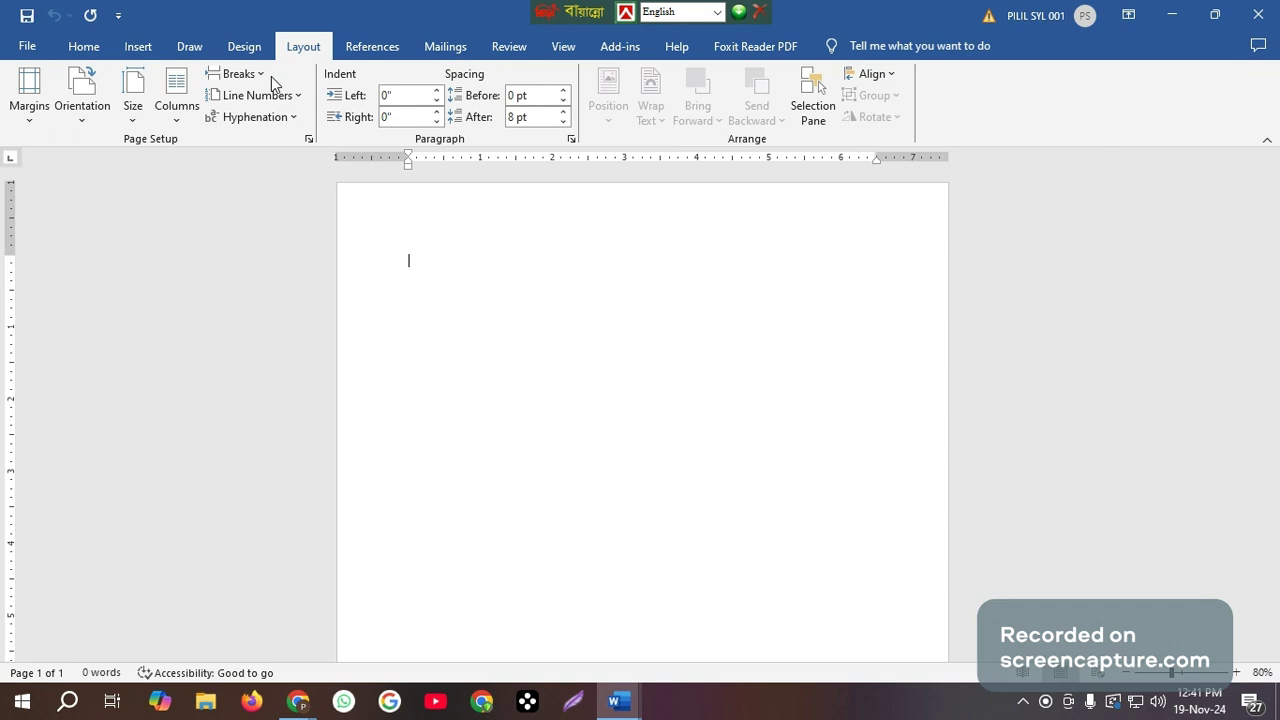
pyautogui.click(135, 115)
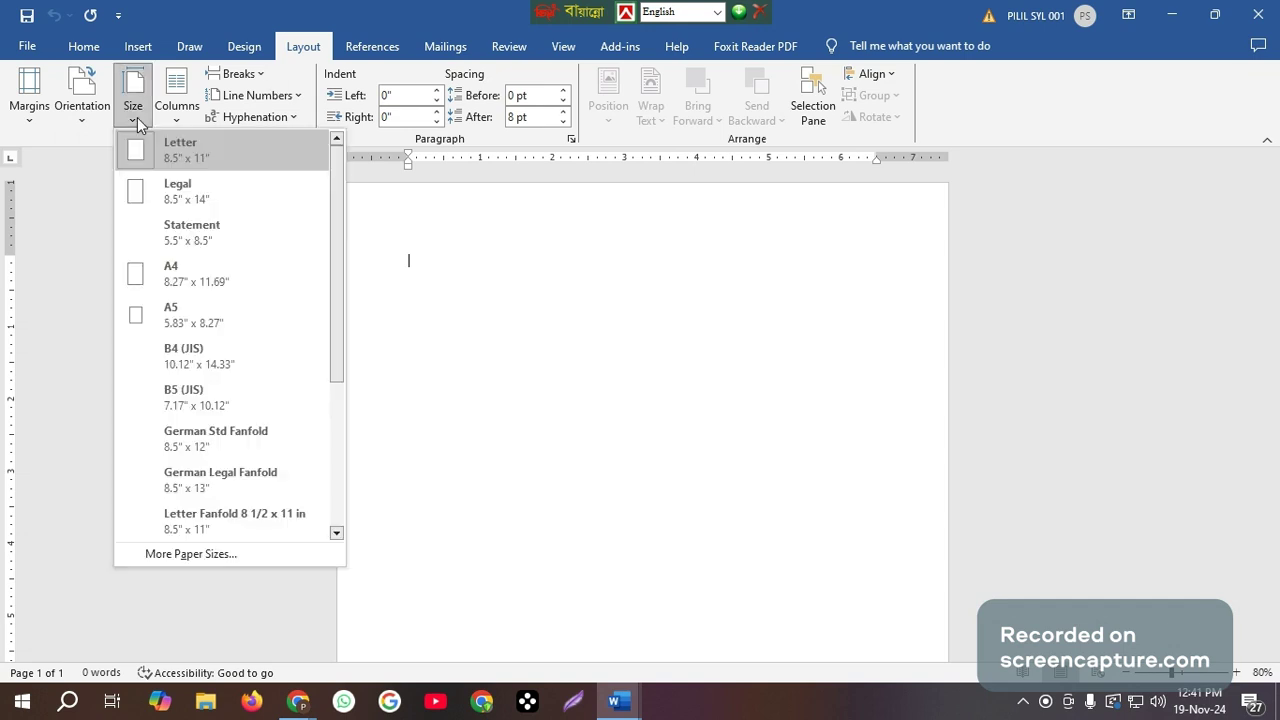
pyautogui.click(214, 289)
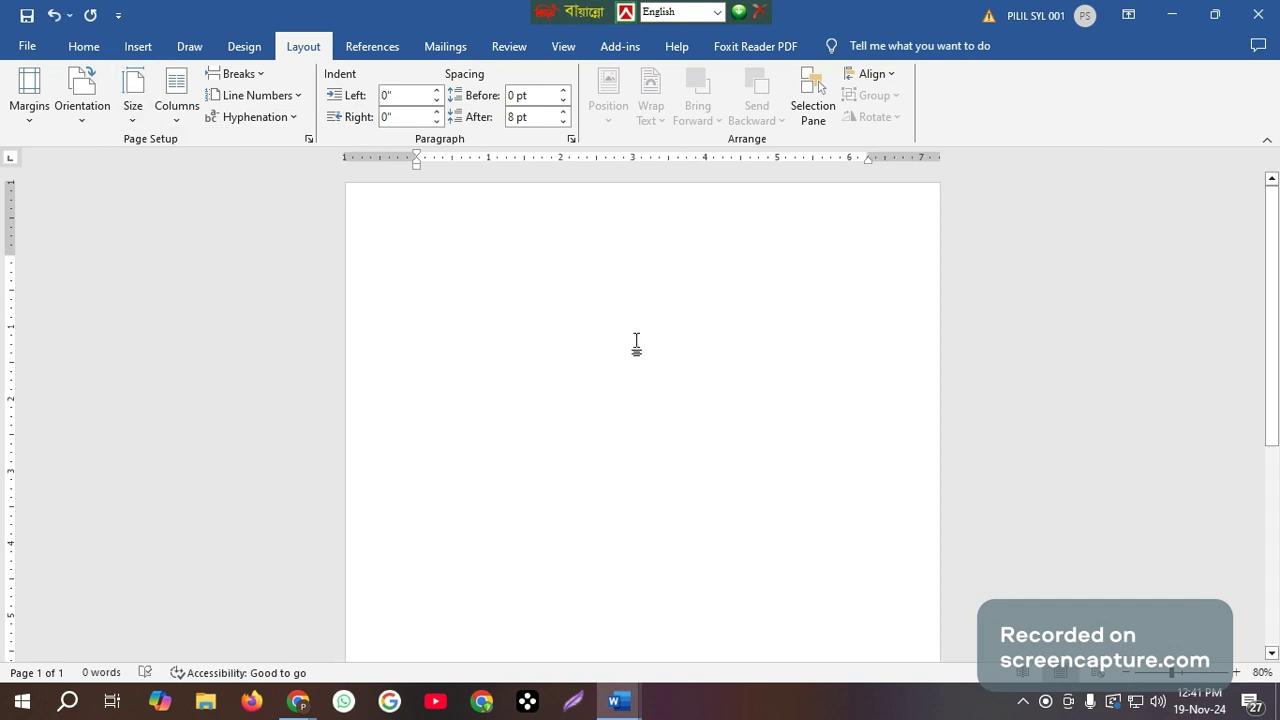
# Enter Protective Islami Life Insurance Limited as the first line, without any stray character before it.
pyautogui.scroll(5, 636, 342)
pyautogui.scroll(1, 636, 342)
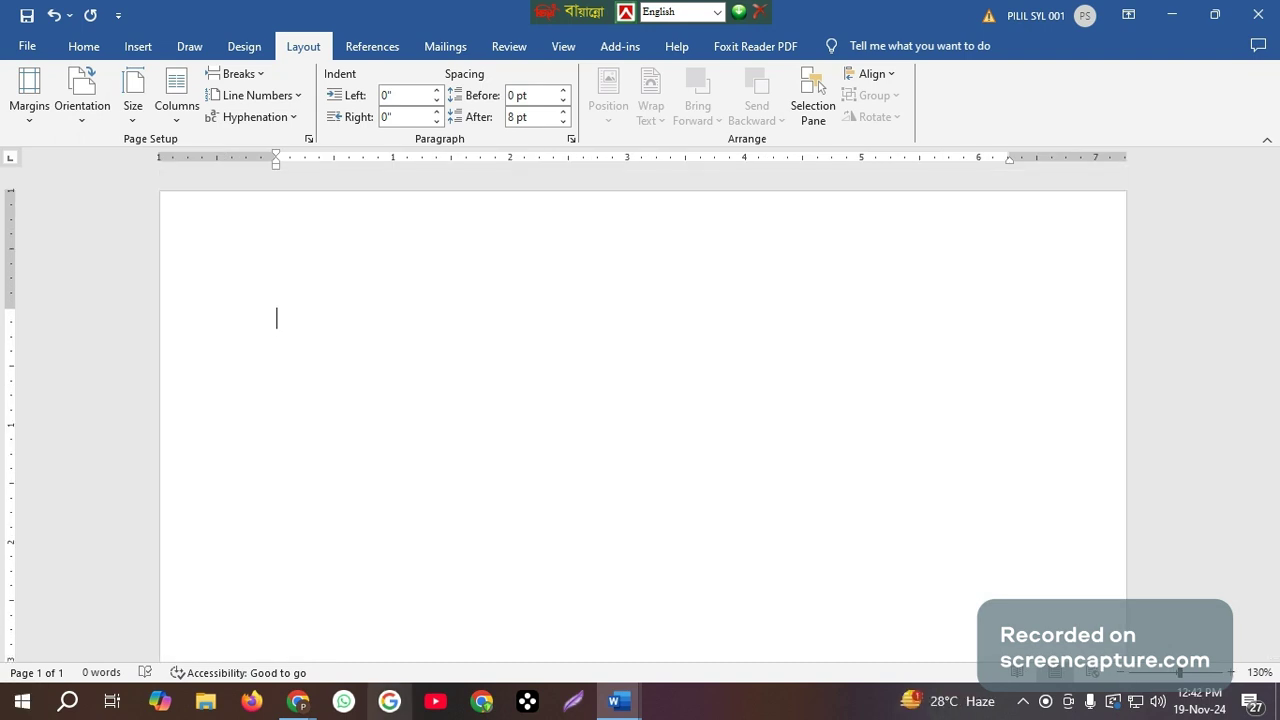
pyautogui.write('m')
pyautogui.write('Protective Islami Life Insurance Limited')
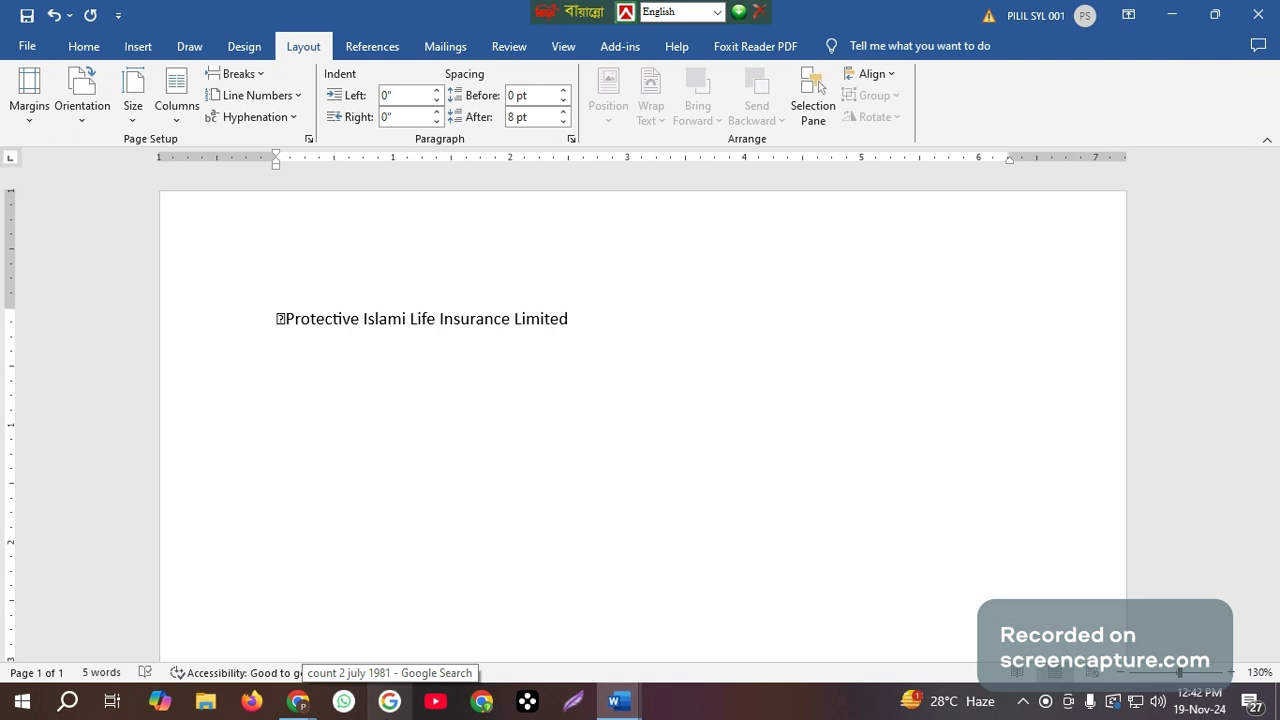
pyautogui.click(287, 318)
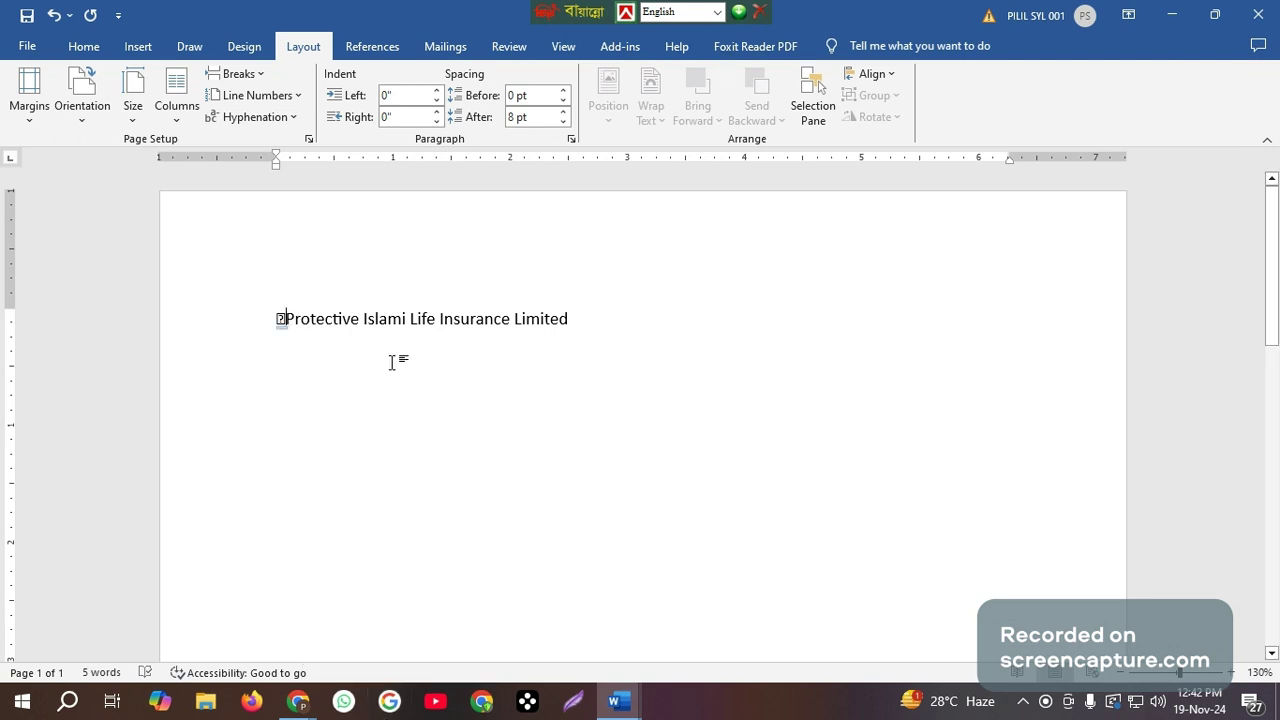
pyautogui.press('BackSpace')
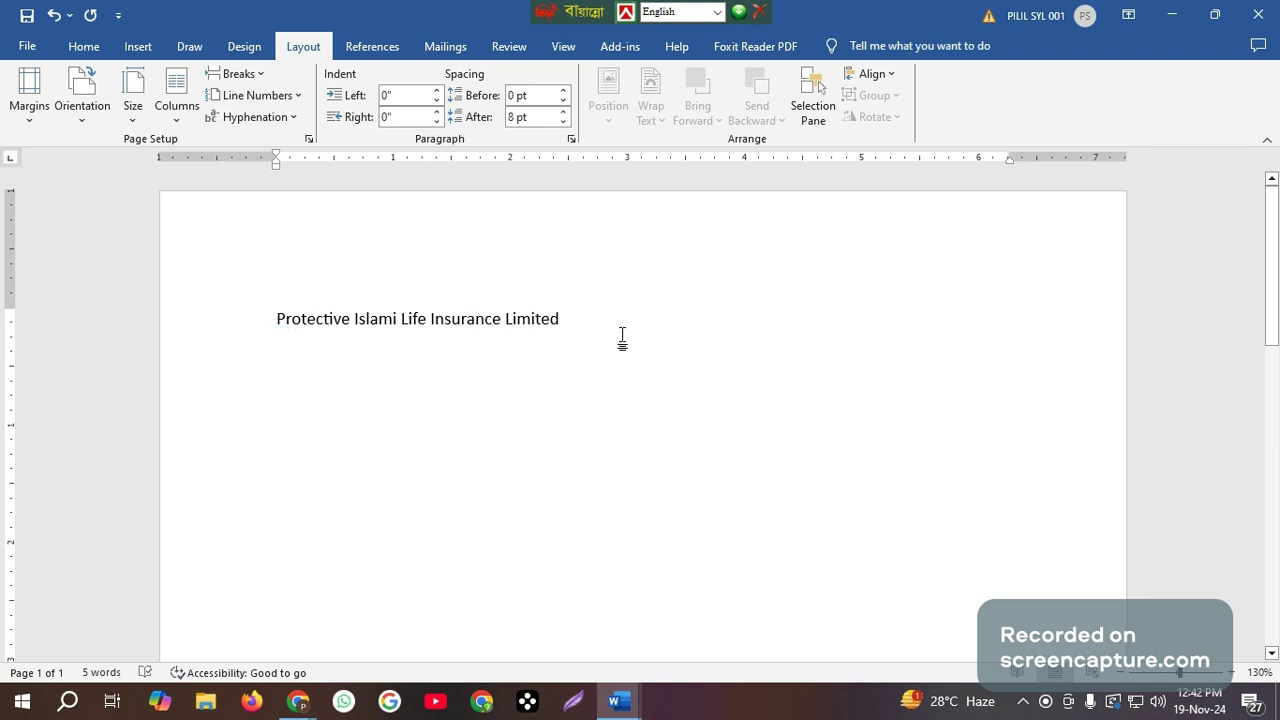
# Start a second line with the road and building name of the company's postal address, each followed by a comma.
pyautogui.press('Return')
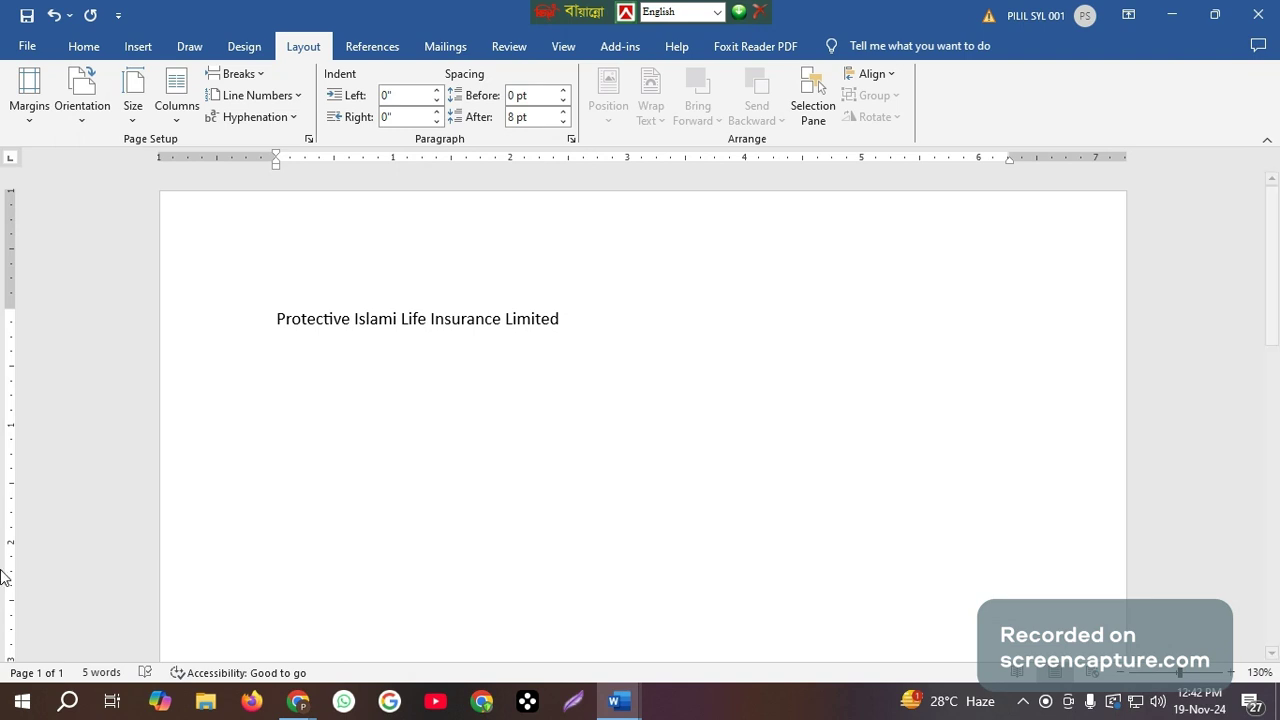
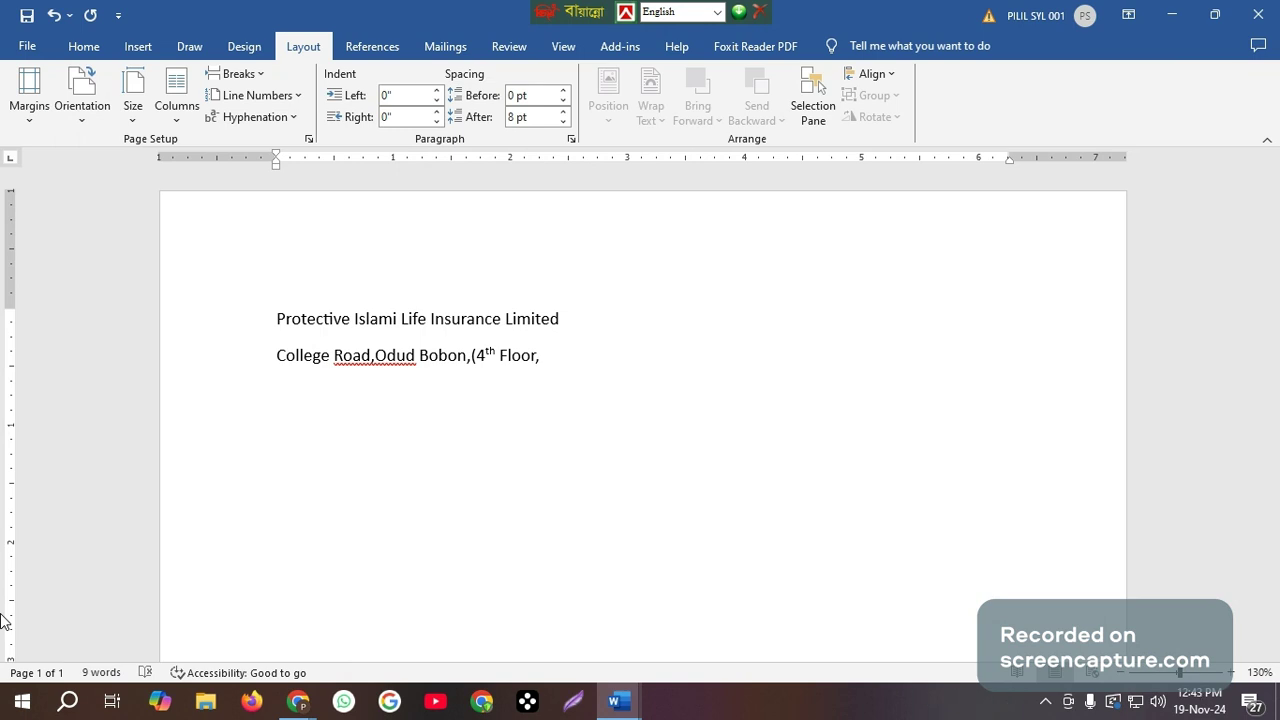
# Continue the address line with the floor number in parentheses, followed by a comma.
pyautogui.press('BackSpace')
pyautogui.write('),')
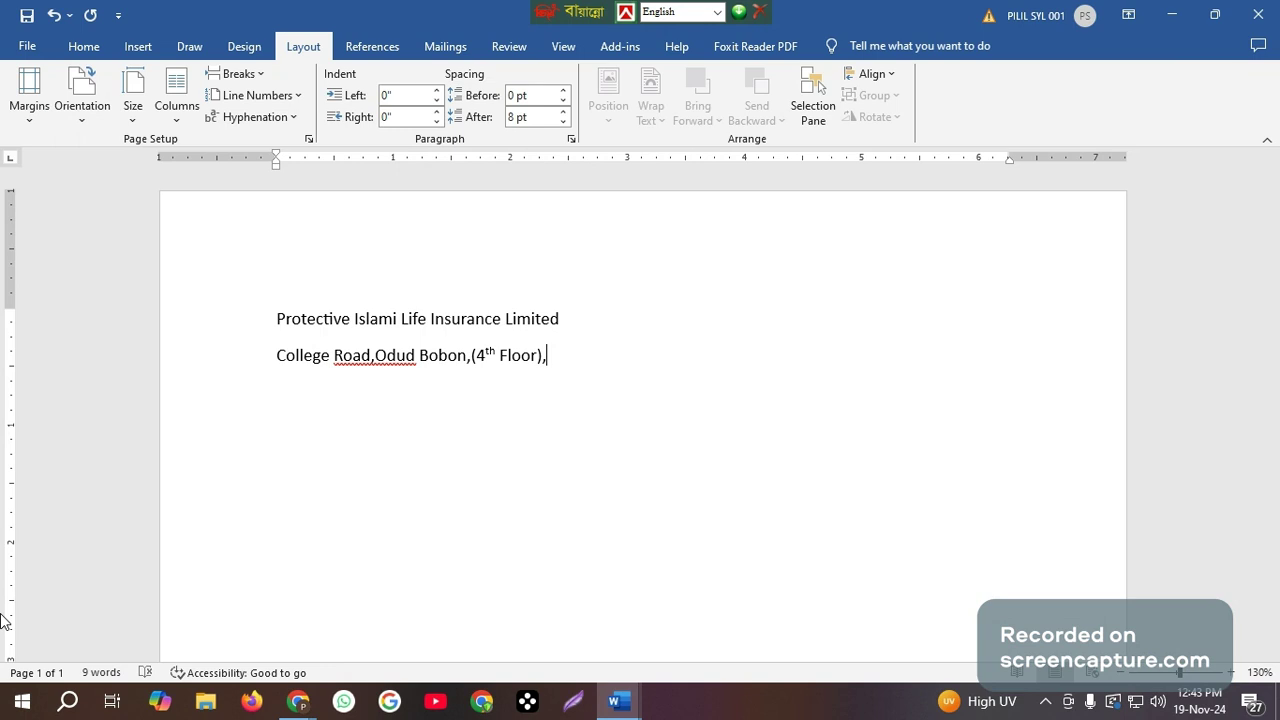
pyautogui.write('Beanibazar,Sylhe')
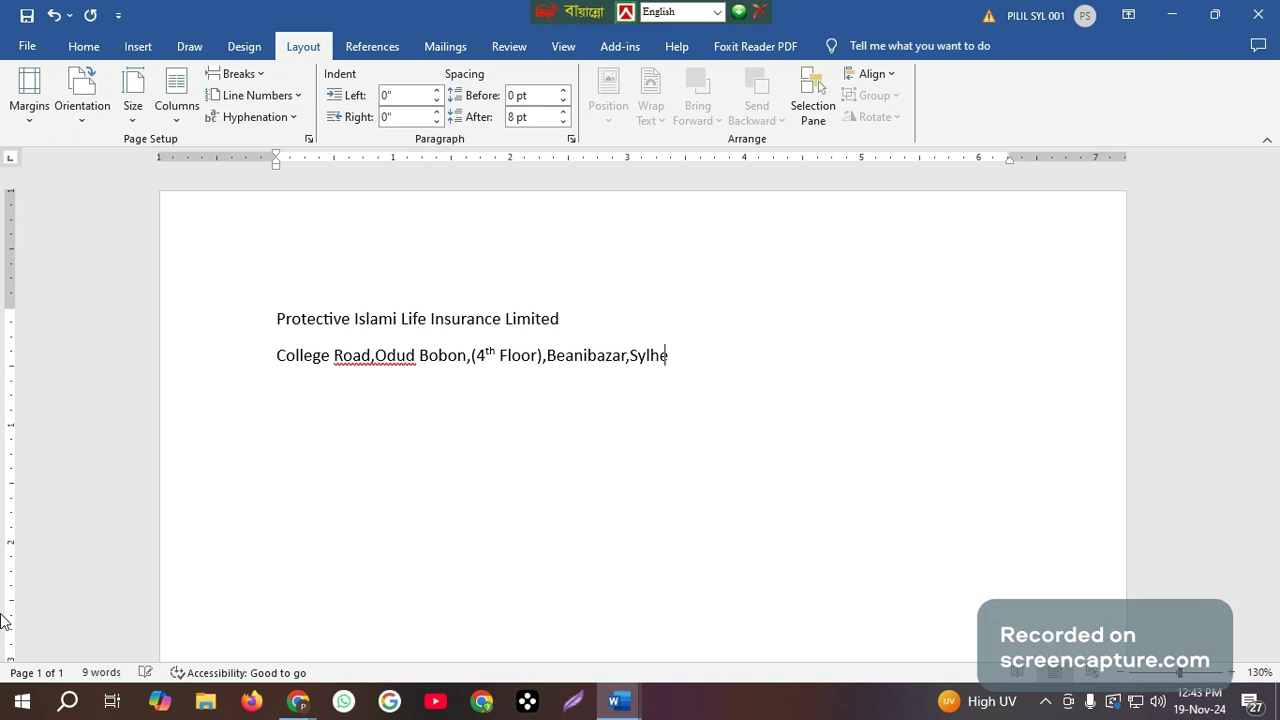
pyautogui.write('t.')
# Add a third line beginning with Mob: and enter the company's first mobile number.
pyautogui.press('Return')
pyautogui.write('Mob')
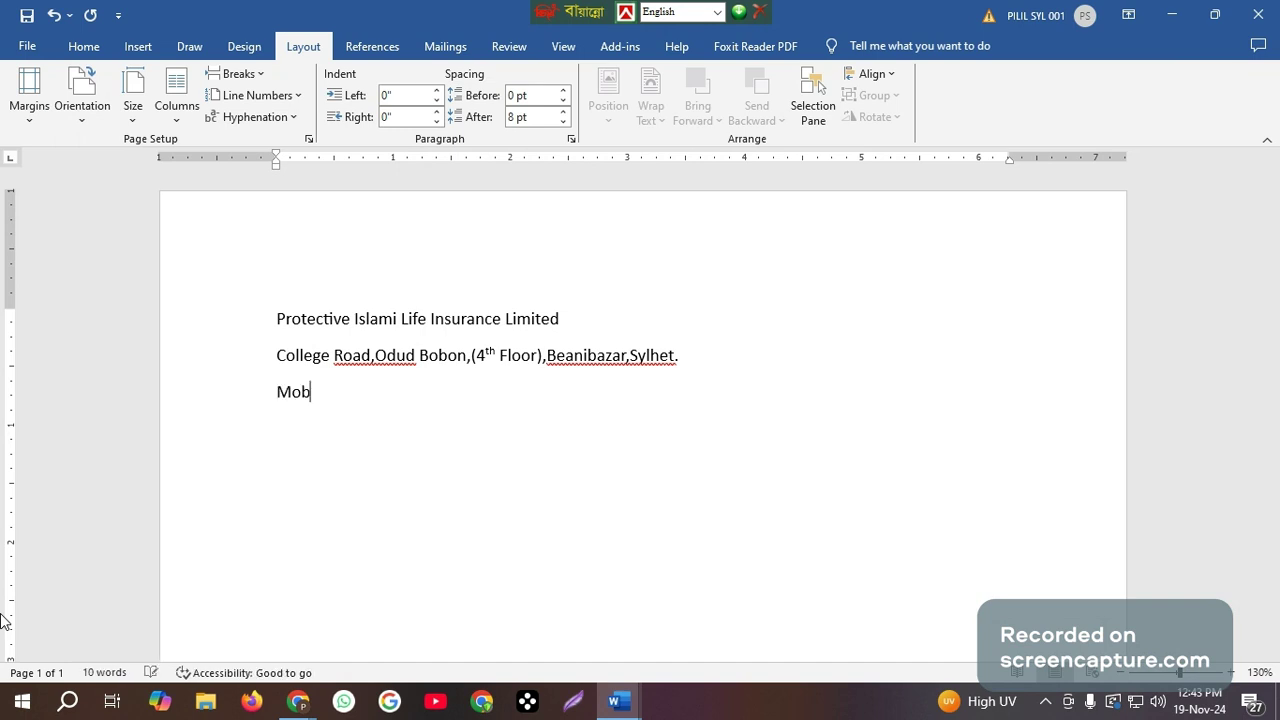
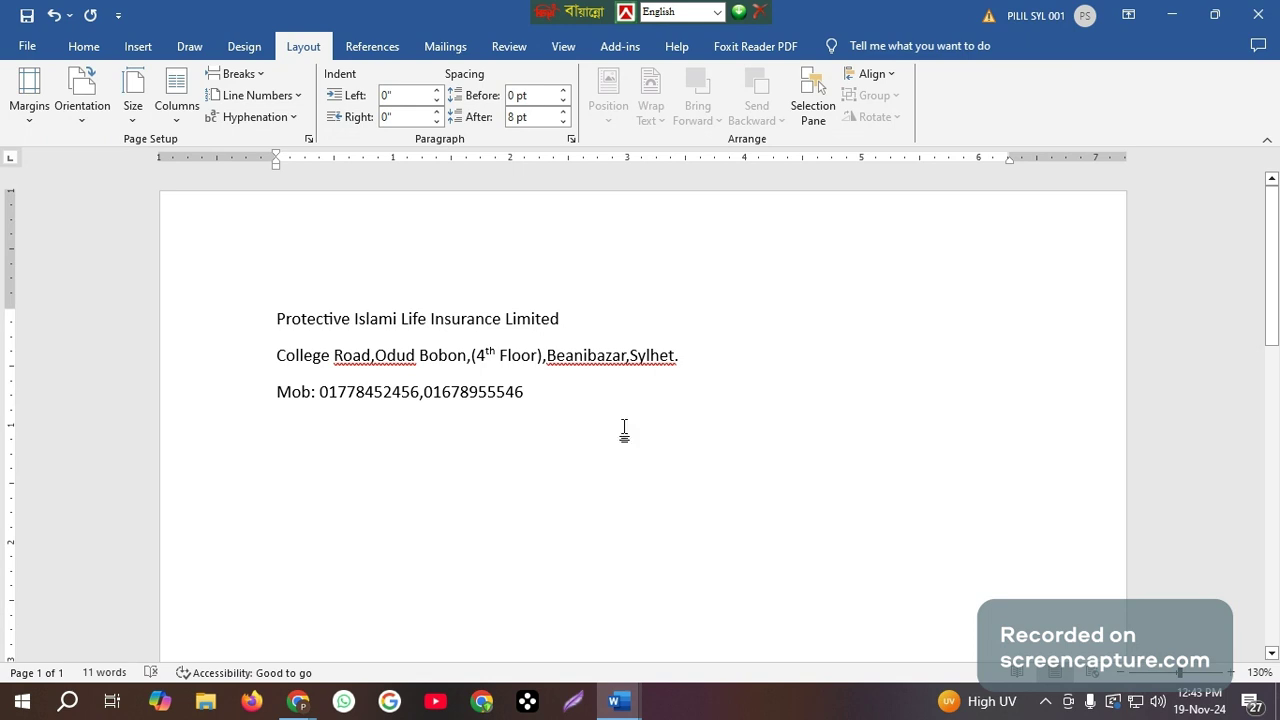
# Centre-align the company name, address and mobile number lines.
pyautogui.click(334, 356)
pyautogui.click(366, 316)
pyautogui.click(84, 46)
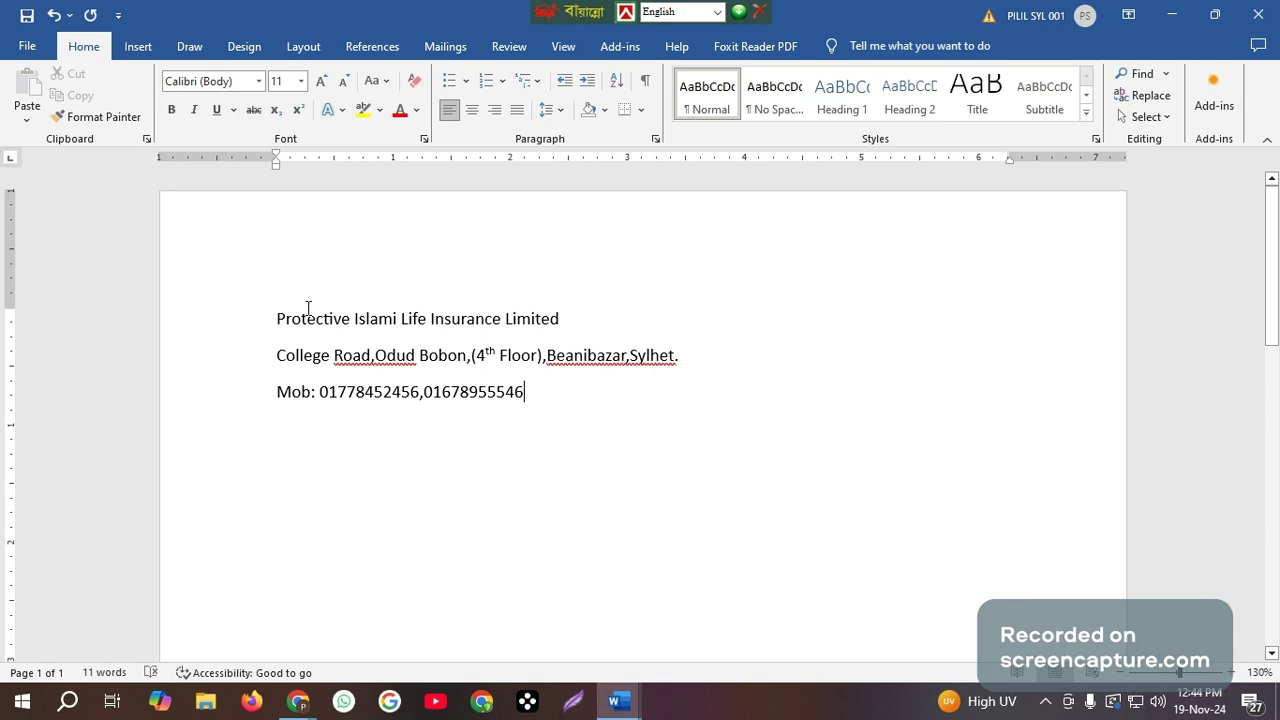
pyautogui.moveTo(276, 316); pyautogui.dragTo(544, 400)
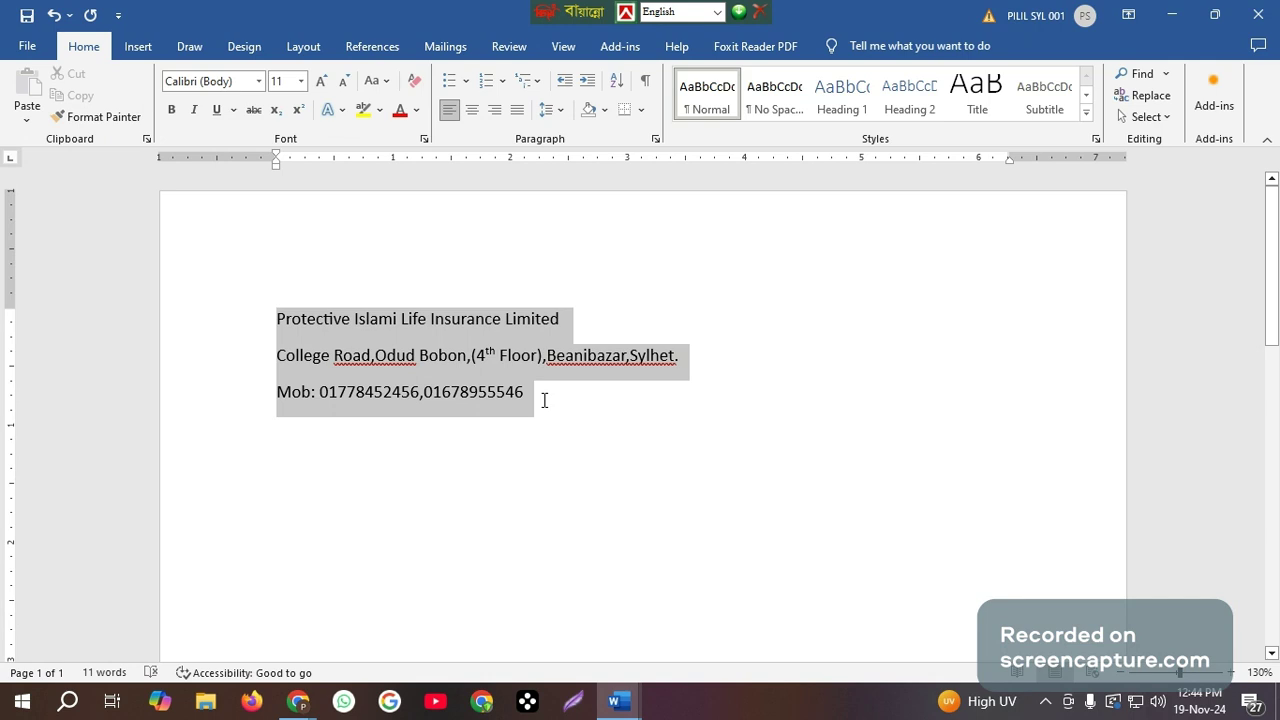
pyautogui.click(472, 112)
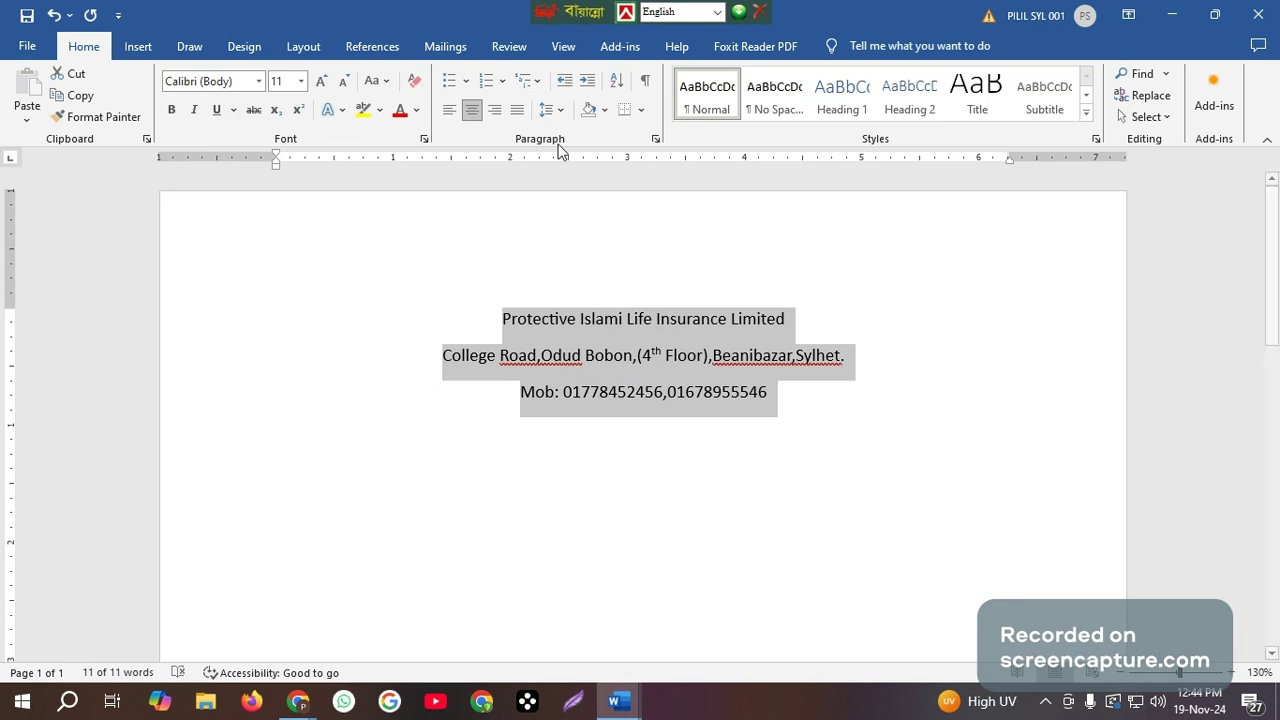
# Try right alignment and justification on the three letterhead lines, and return them to centred alignment.
pyautogui.click(495, 110)
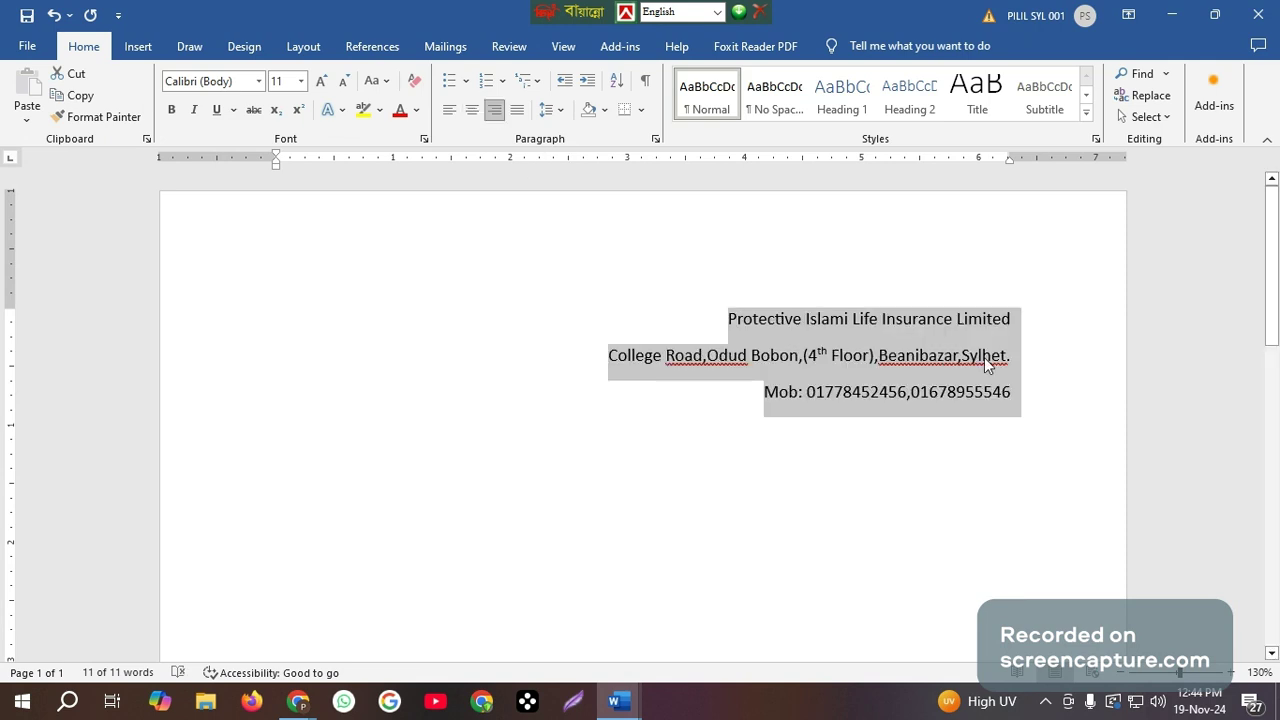
pyautogui.click(517, 110)
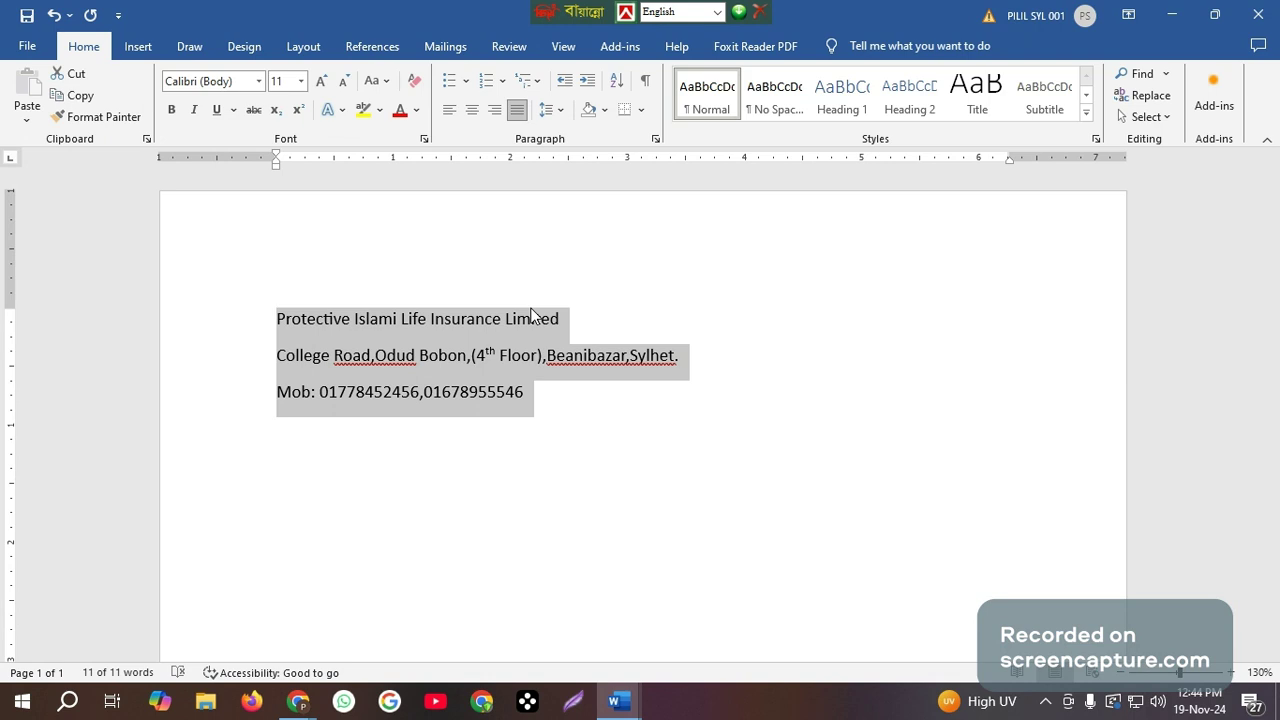
pyautogui.click(519, 108)
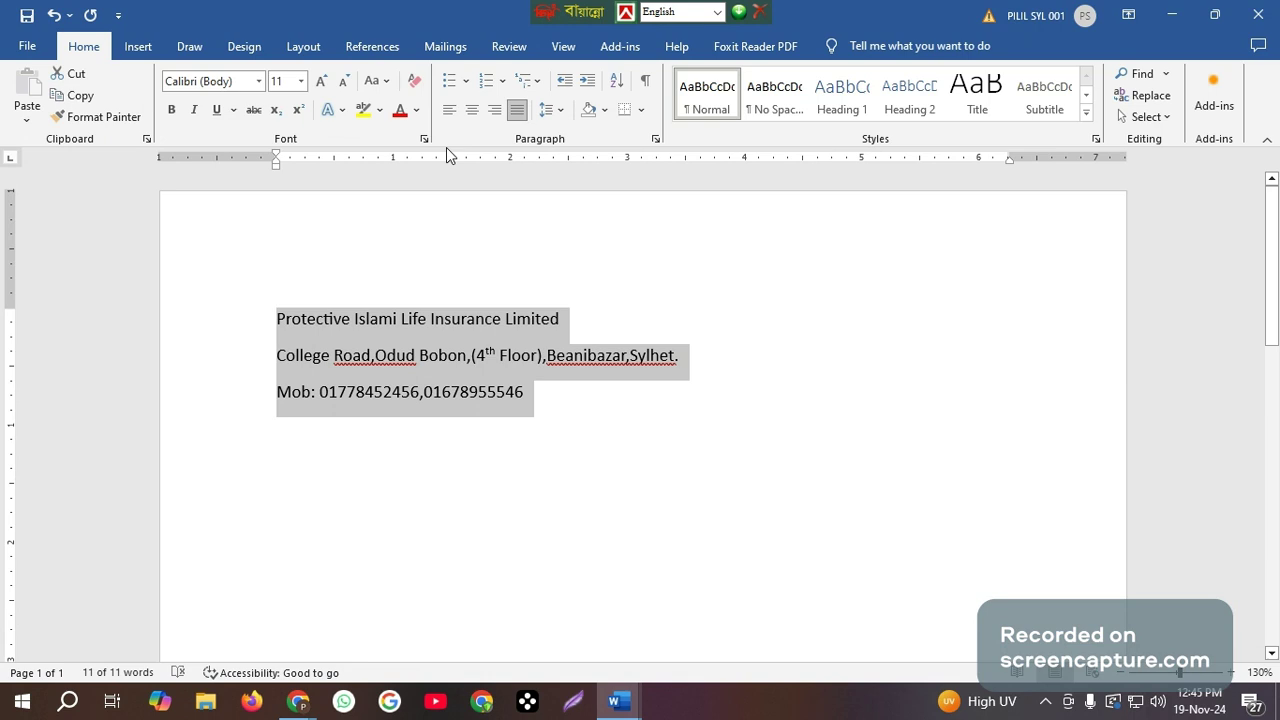
pyautogui.click(472, 113)
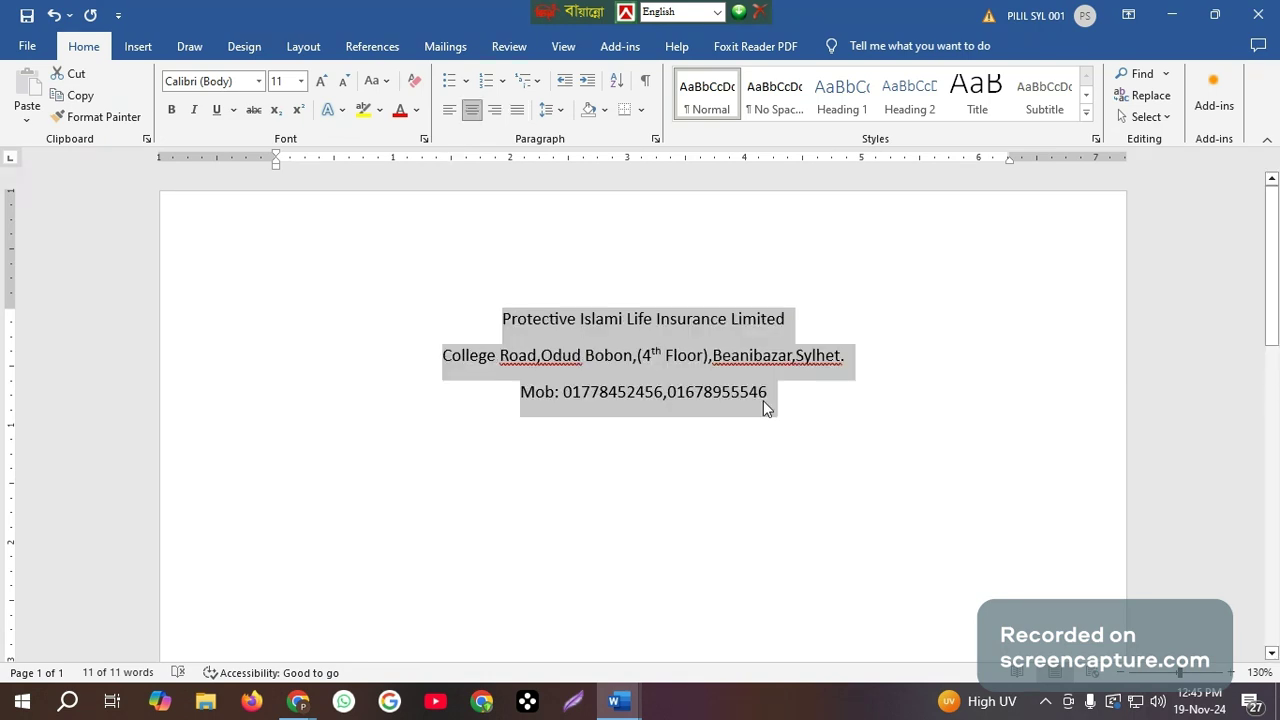
# Enlarge the company name line to 28 pt.
pyautogui.click(507, 321)
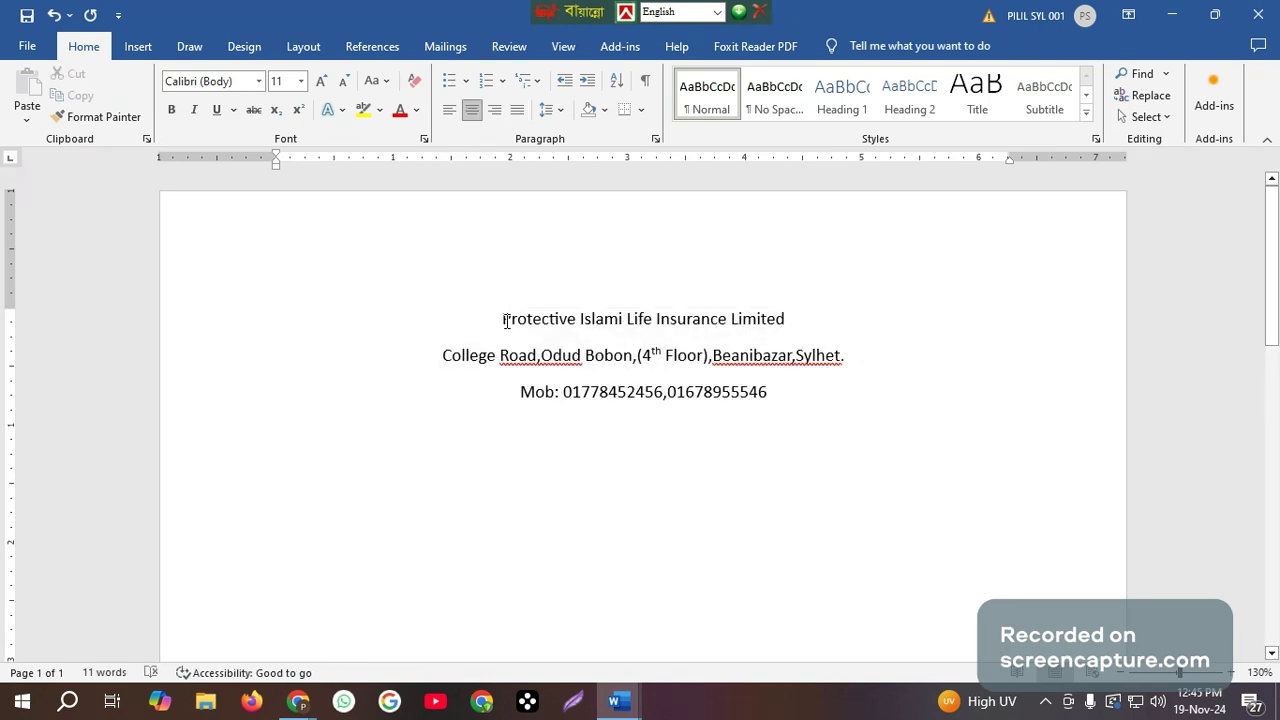
pyautogui.moveTo(507, 321); pyautogui.dragTo(811, 318)
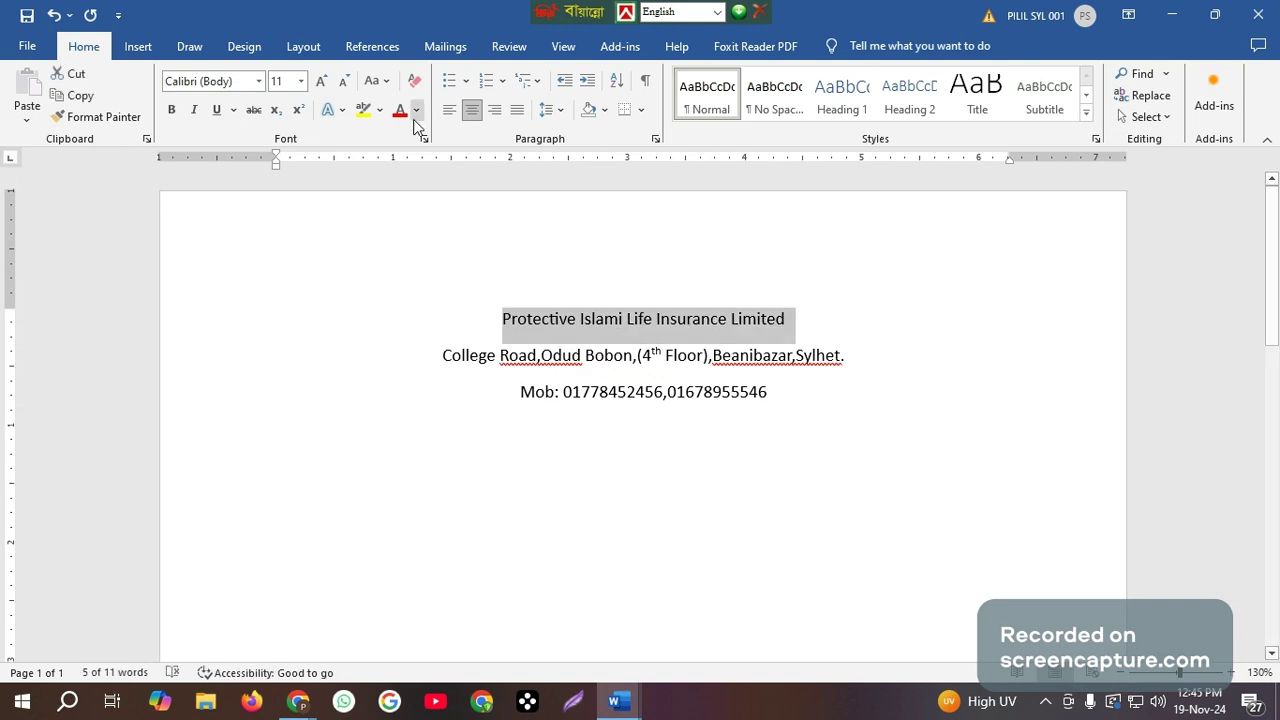
pyautogui.click(322, 86)
pyautogui.click(322, 86)
pyautogui.click(322, 86)
pyautogui.click(322, 86)
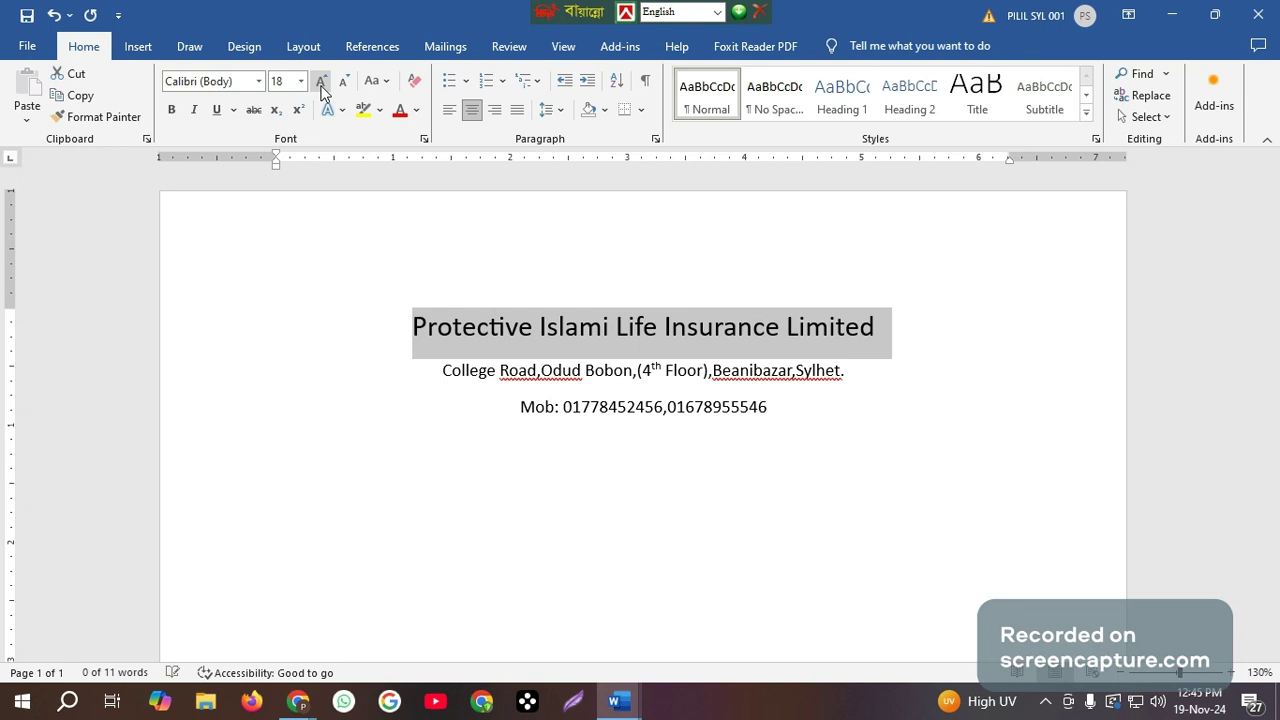
pyautogui.click(322, 86)
pyautogui.click(322, 86)
pyautogui.click(322, 86)
pyautogui.click(322, 86)
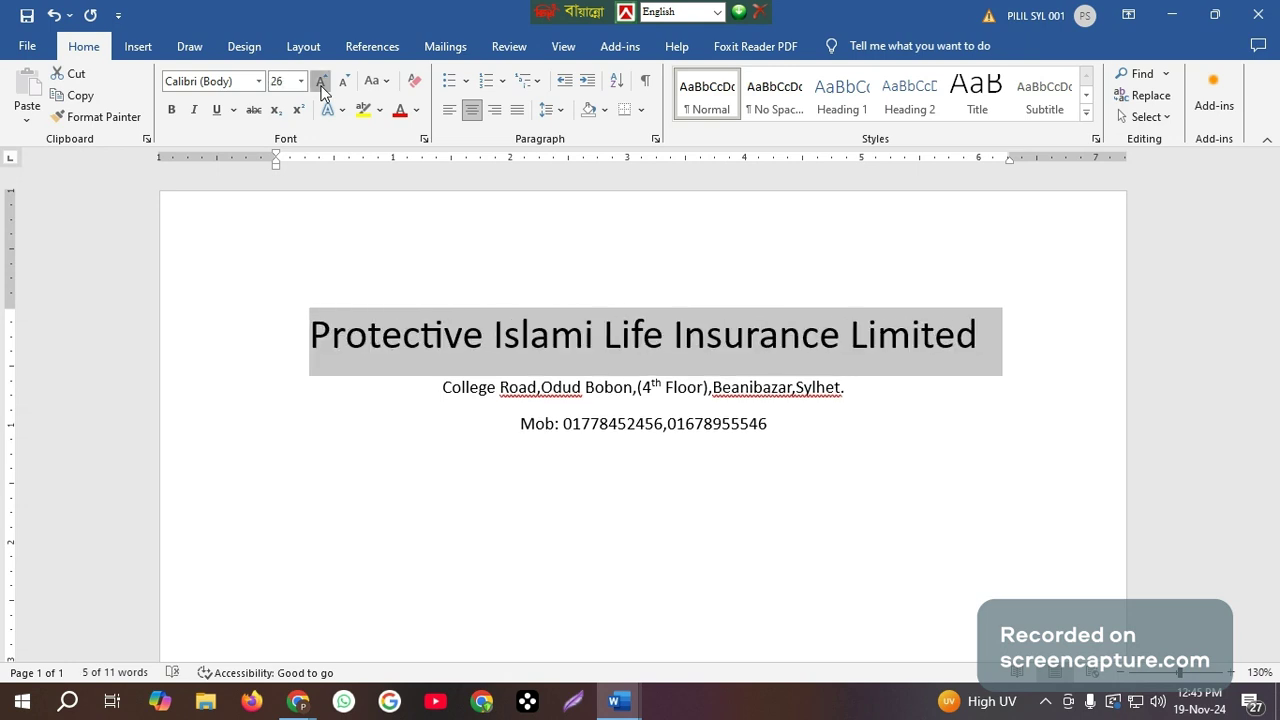
pyautogui.click(322, 86)
# Format the company name in bold Agency FB and colour it standard green.
pyautogui.click(260, 82)
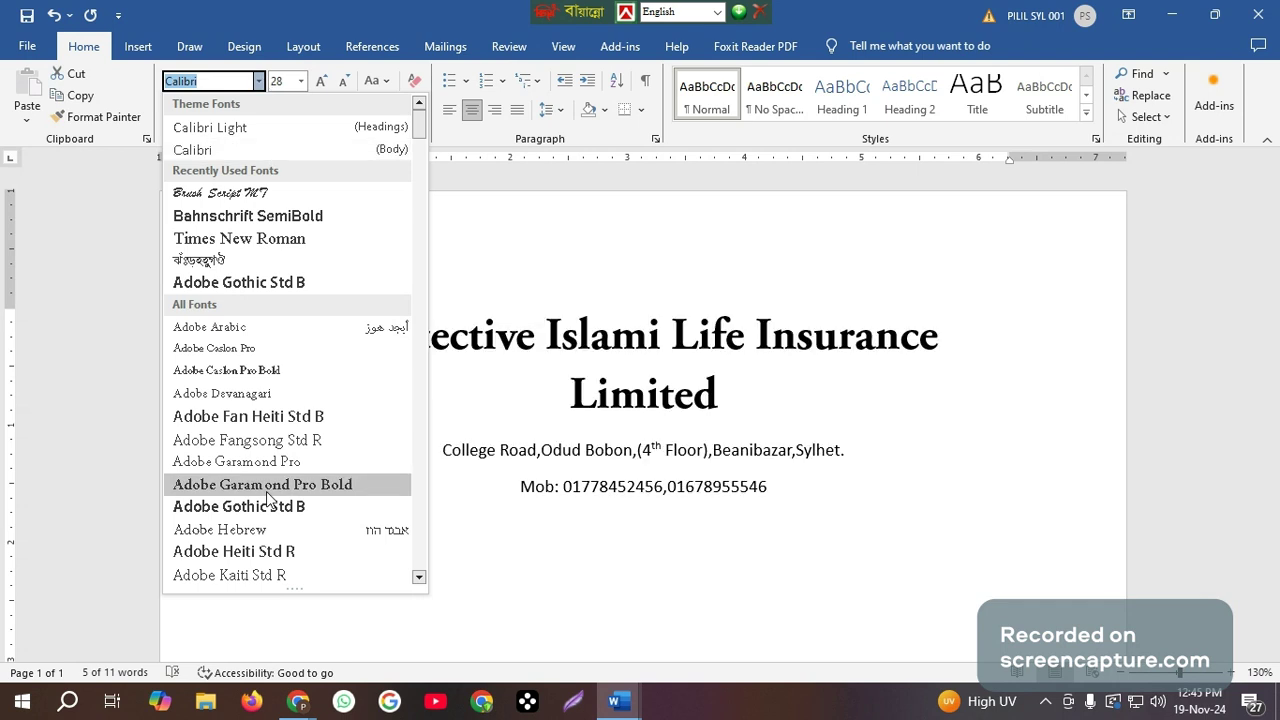
pyautogui.scroll(-1, 250, 545)
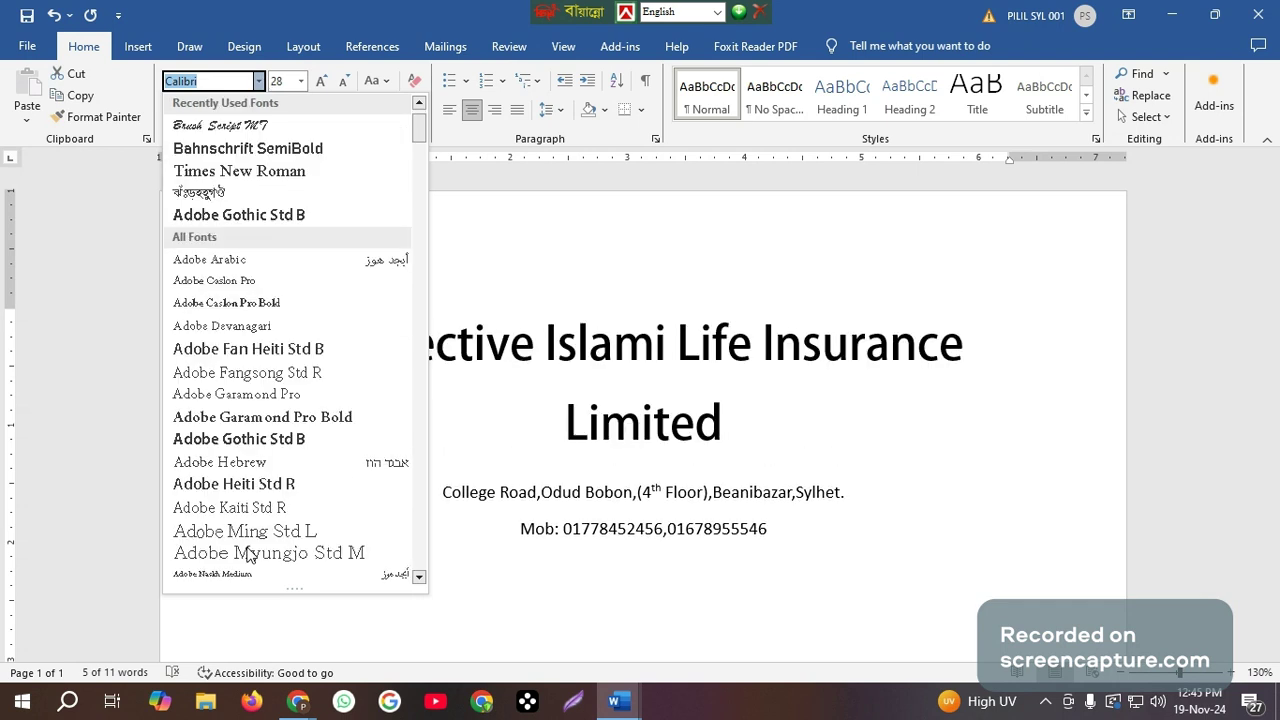
pyautogui.scroll(-1, 248, 555)
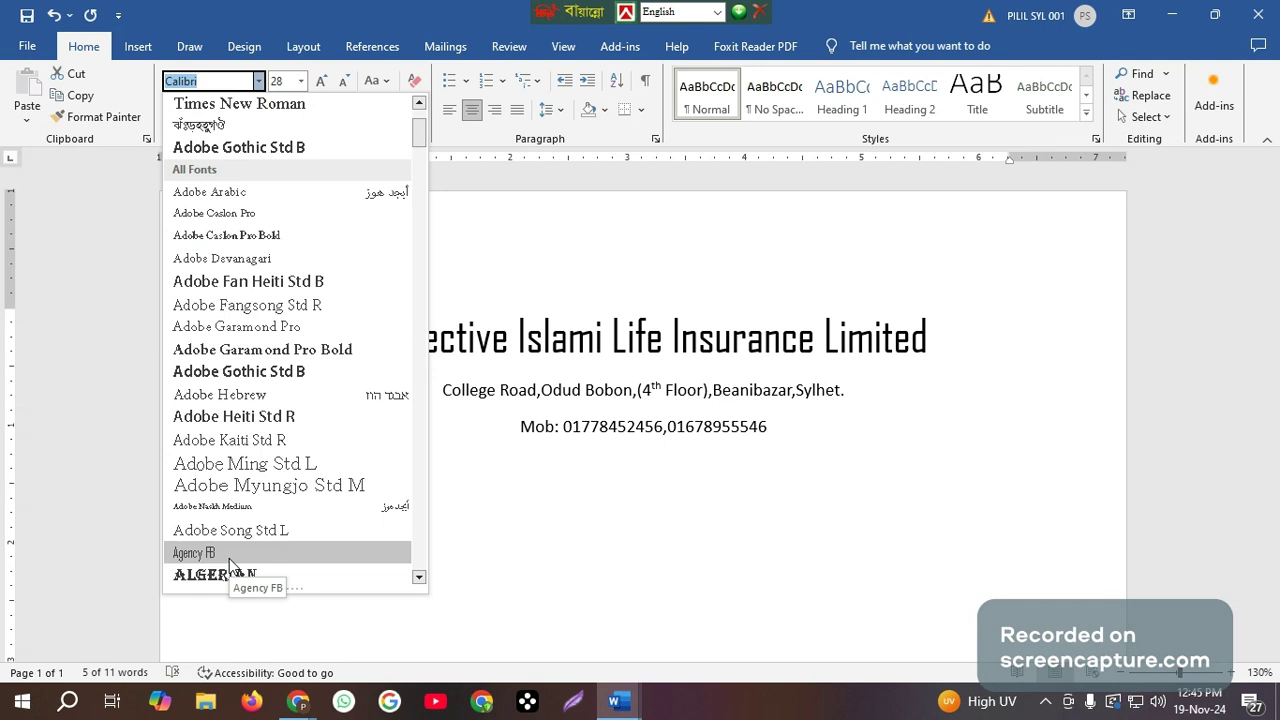
pyautogui.click(229, 553)
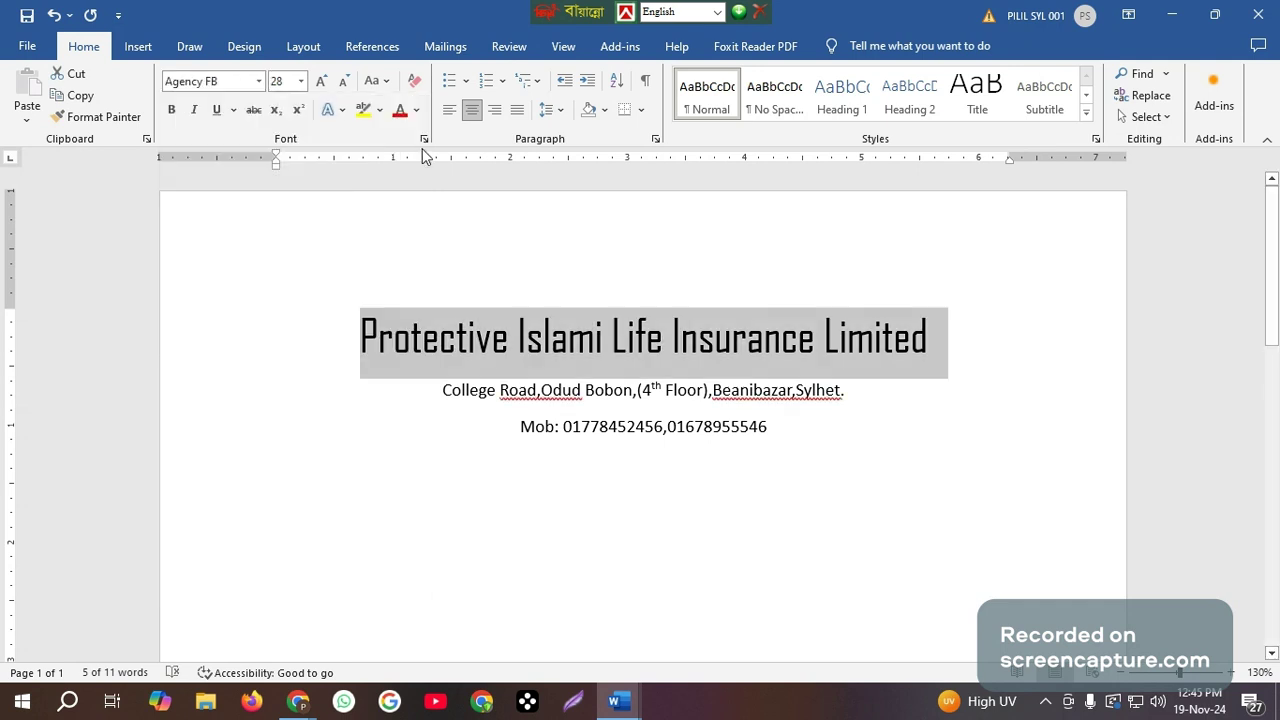
pyautogui.click(172, 110)
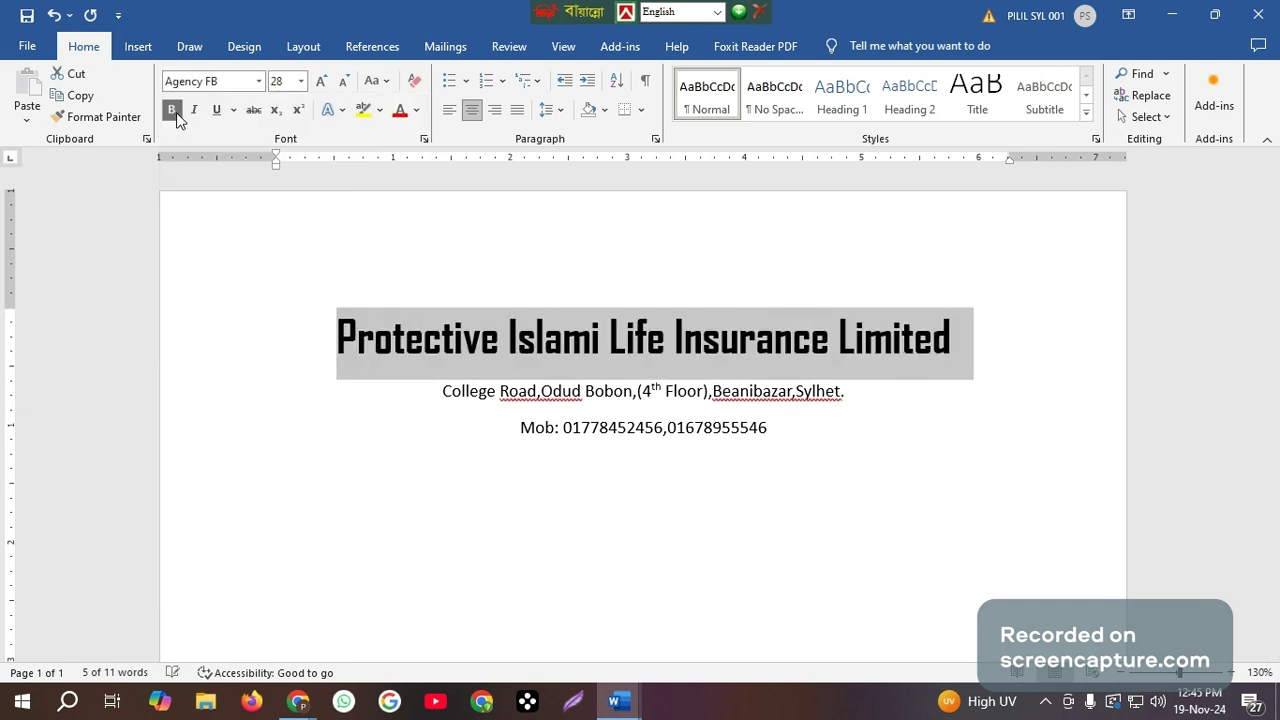
pyautogui.click(416, 112)
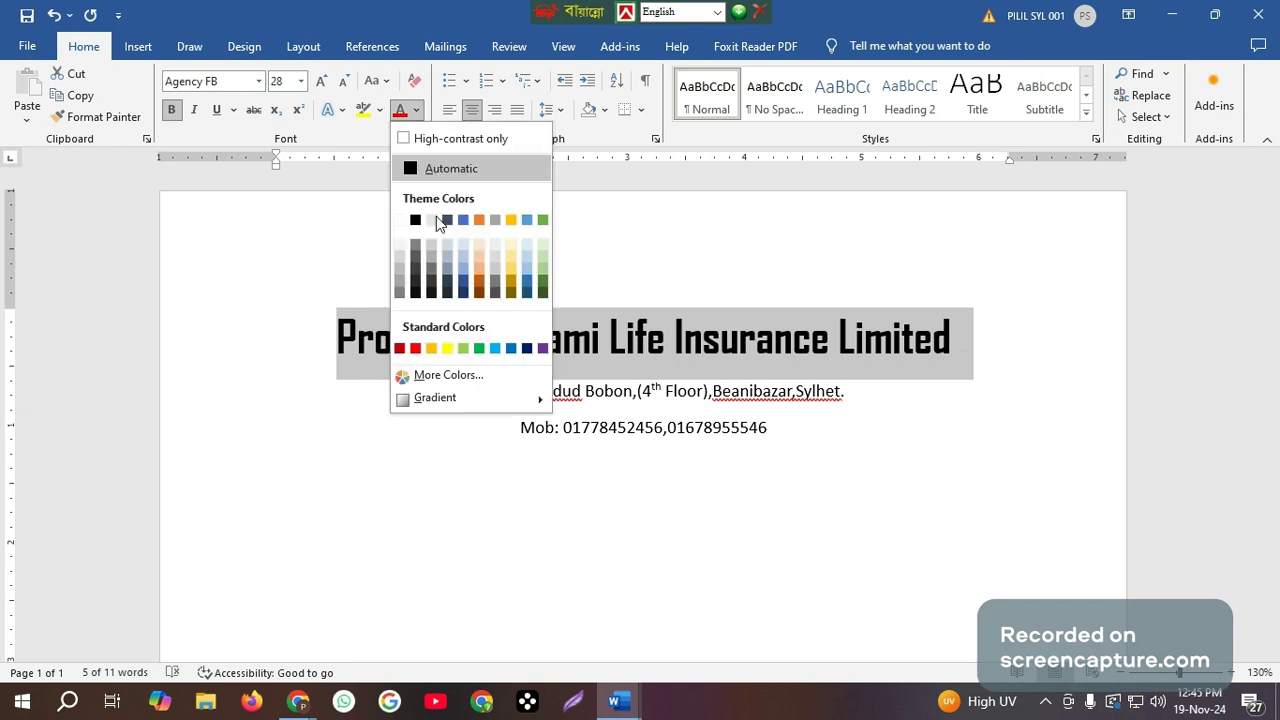
pyautogui.click(480, 348)
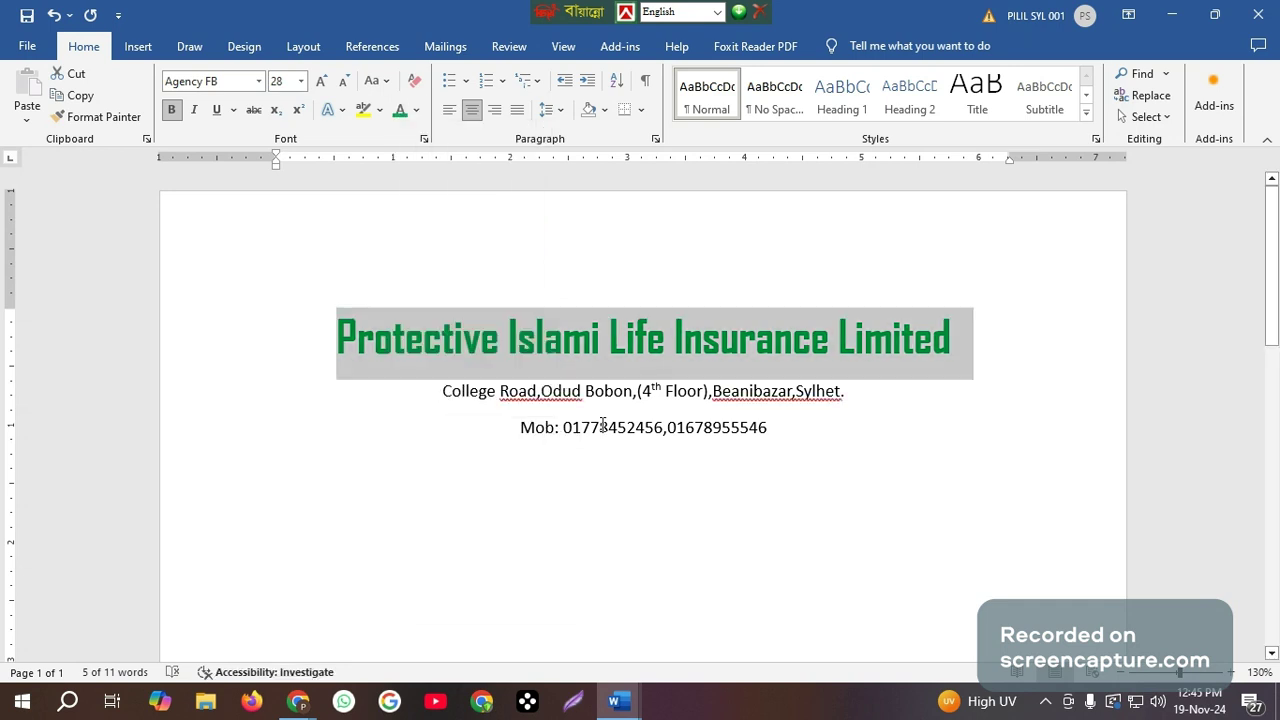
# Set the address and mobile number lines in Bahnschrift SemiBold and colour them Light Blue.
pyautogui.click(563, 426)
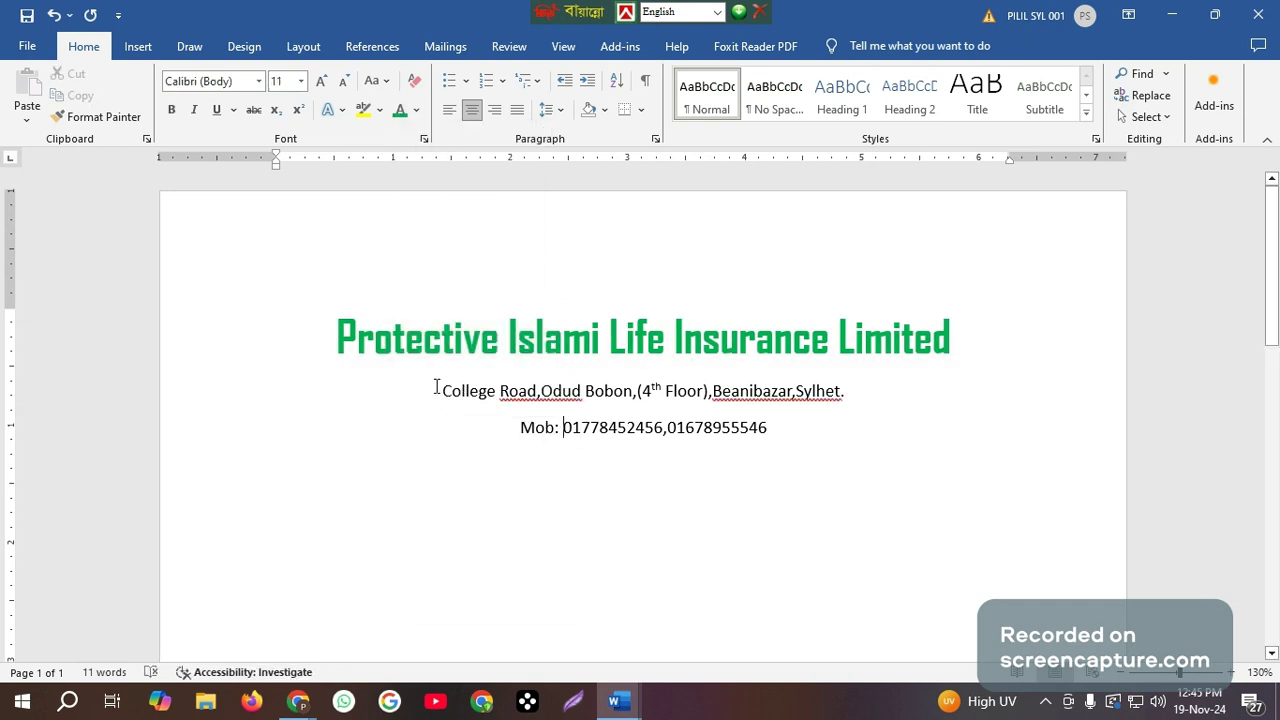
pyautogui.moveTo(436, 387); pyautogui.dragTo(816, 443)
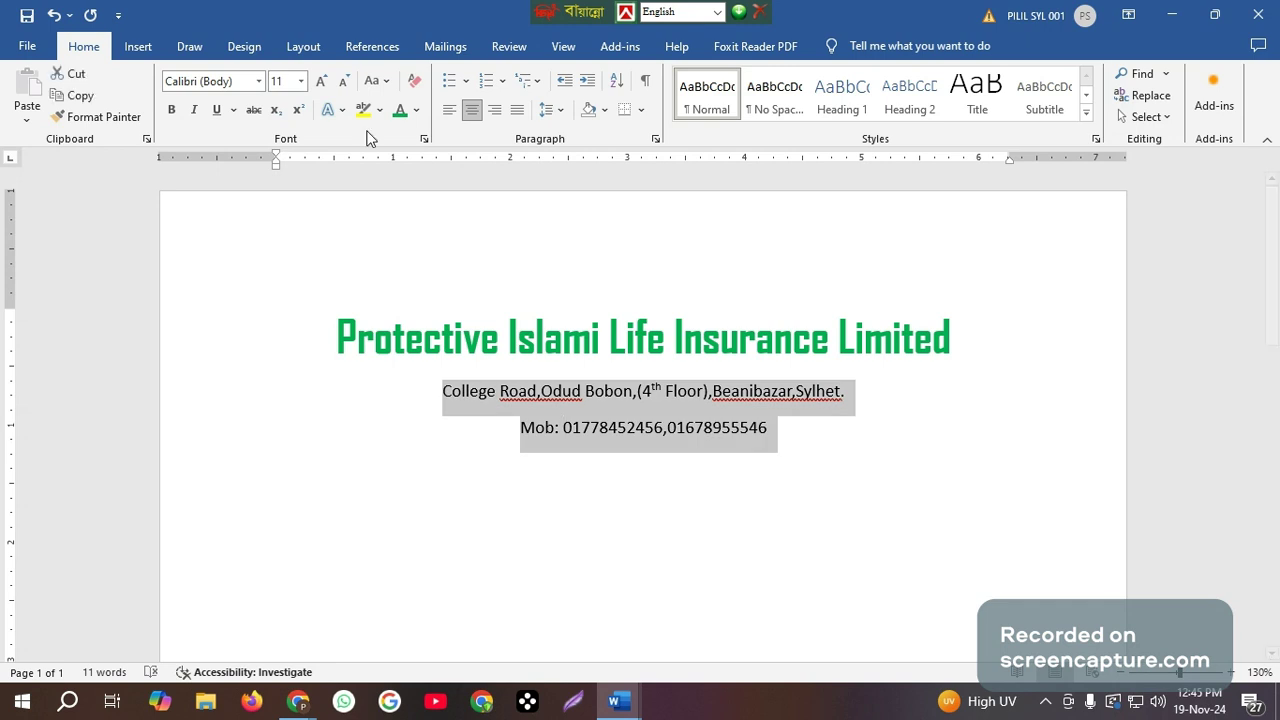
pyautogui.click(258, 82)
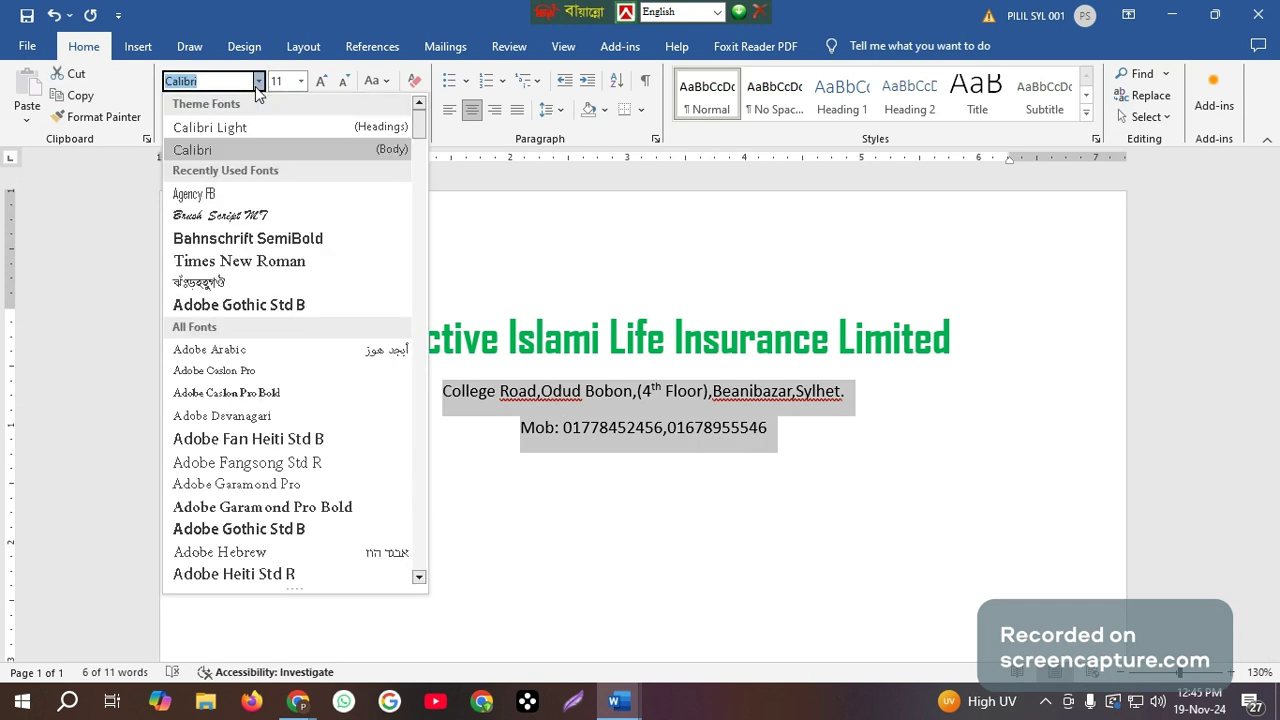
pyautogui.click(238, 240)
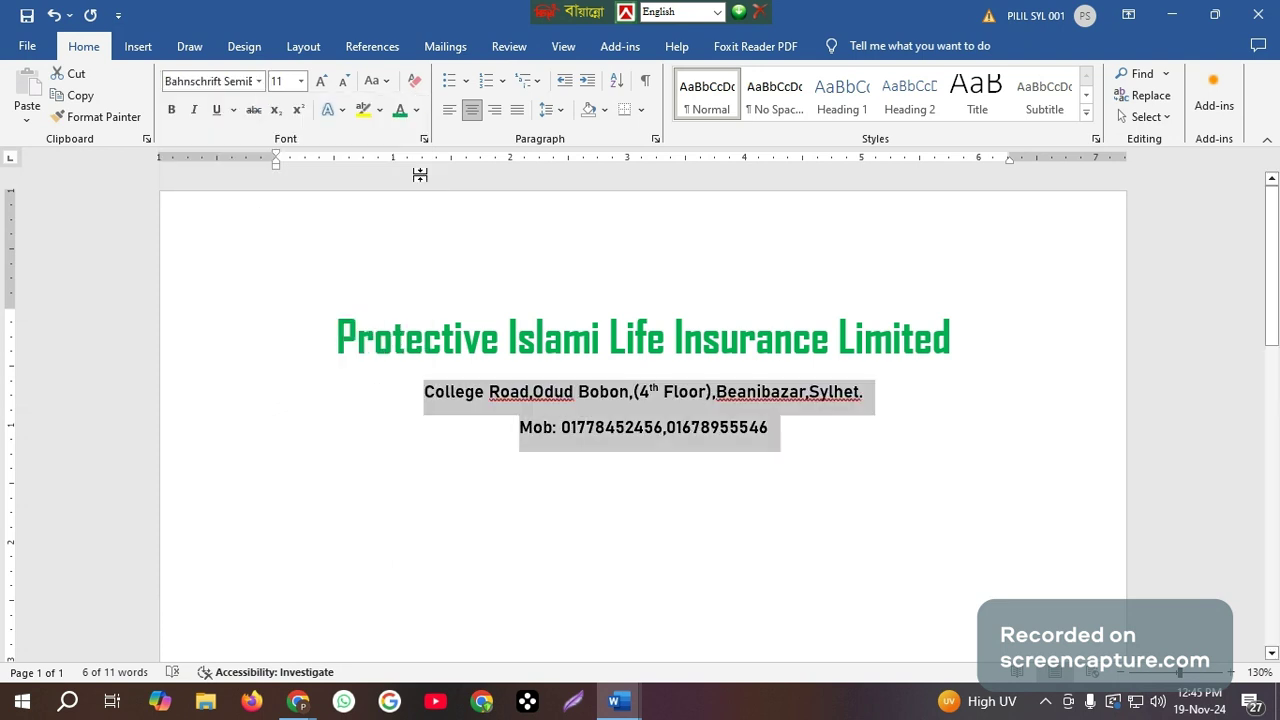
pyautogui.click(418, 110)
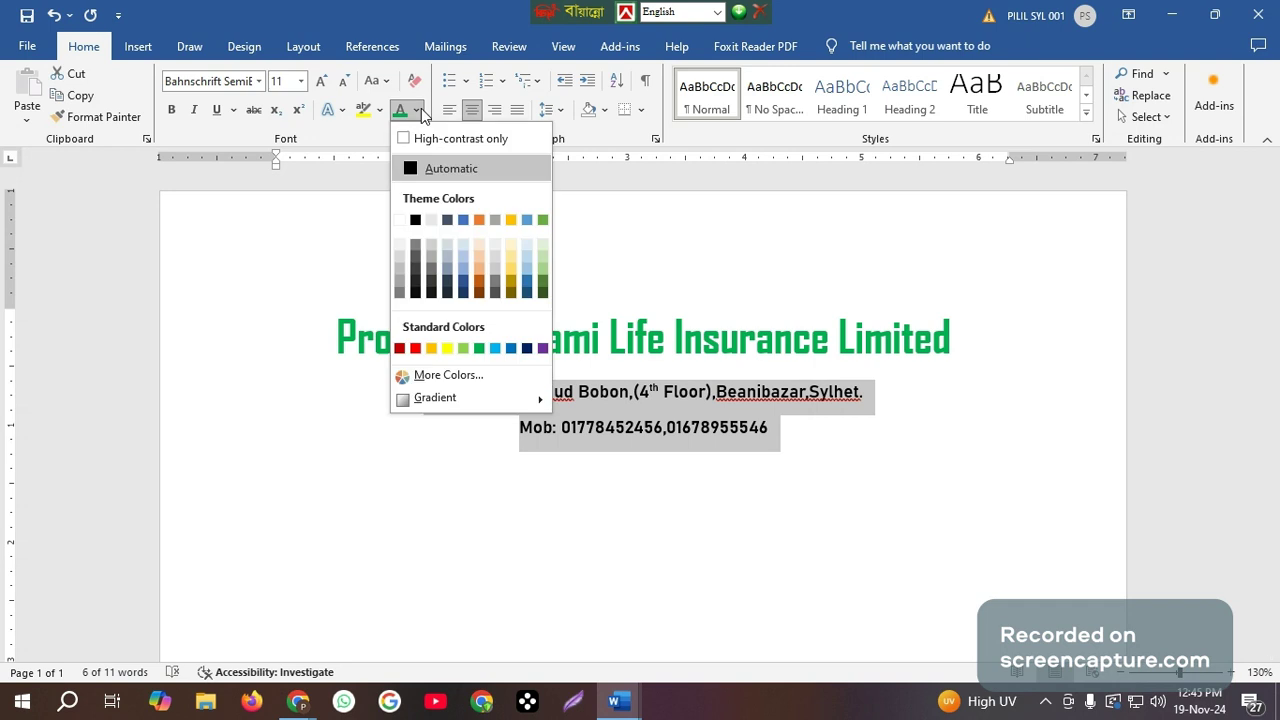
pyautogui.click(493, 347)
pyautogui.click(658, 478)
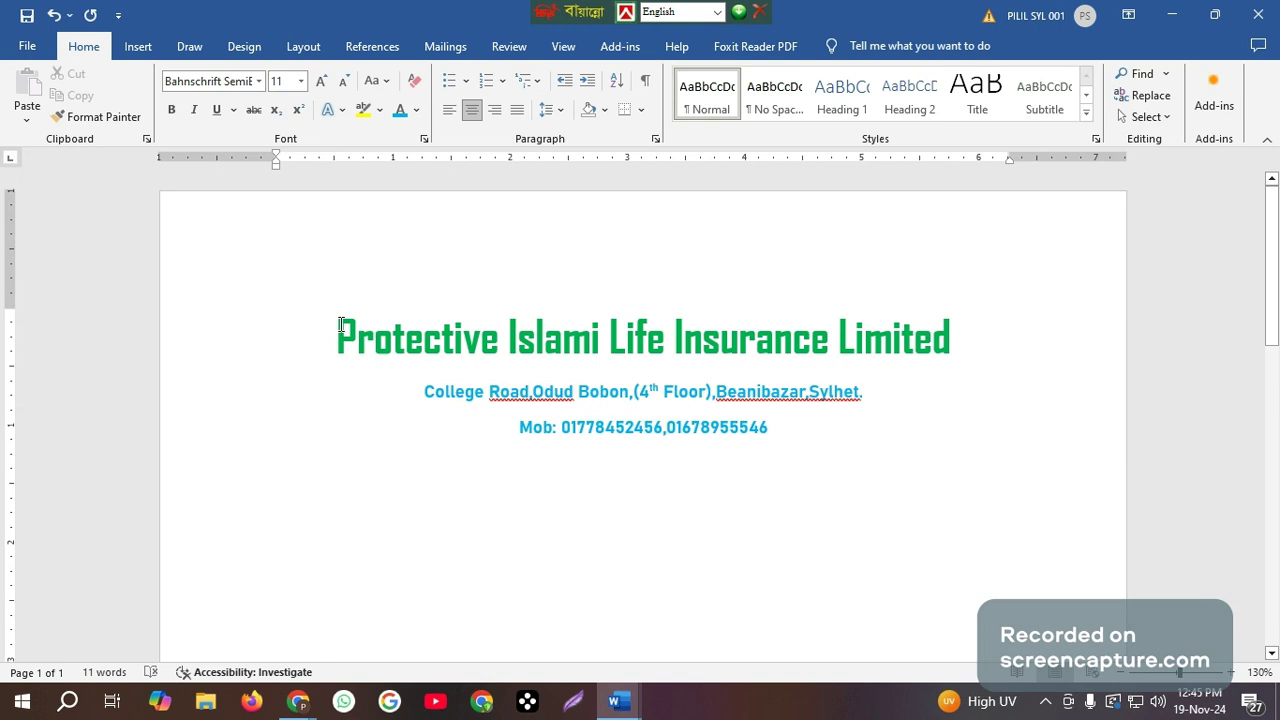
# Set the spacing after all three letterhead lines to 0 pt and their line spacing to Single.
pyautogui.moveTo(326, 319); pyautogui.dragTo(793, 460)
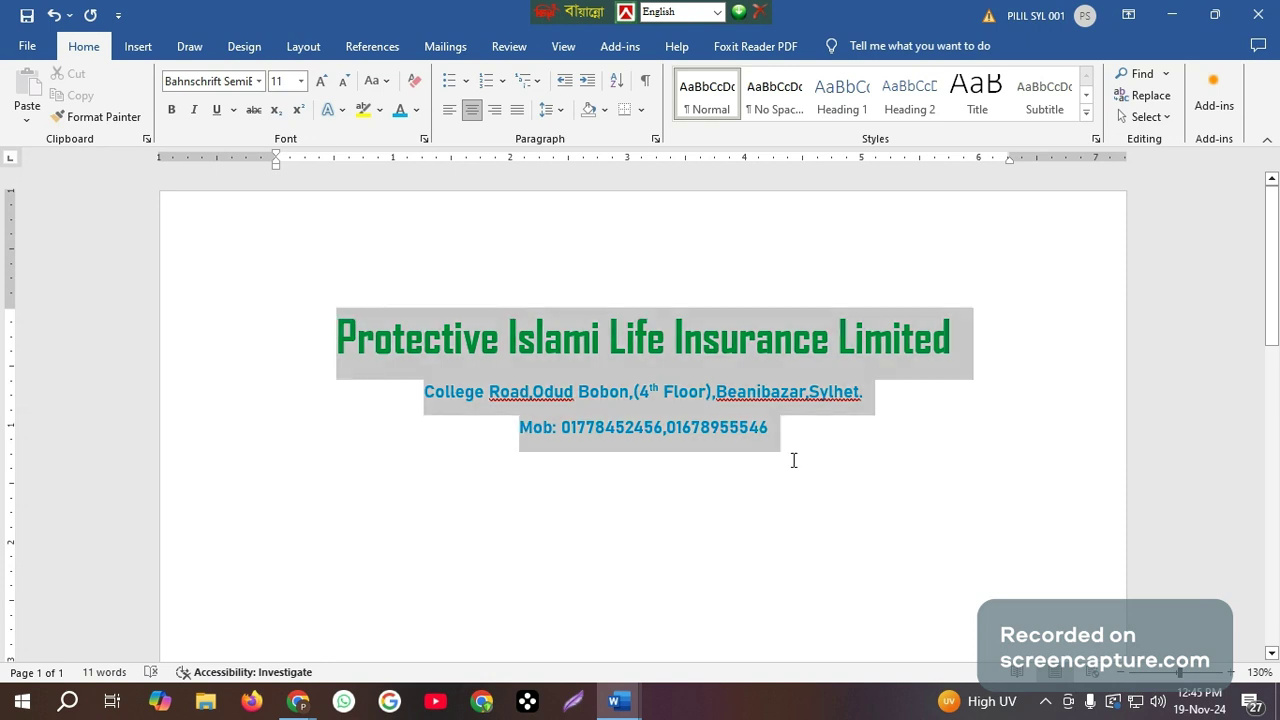
pyautogui.click(97, 116)
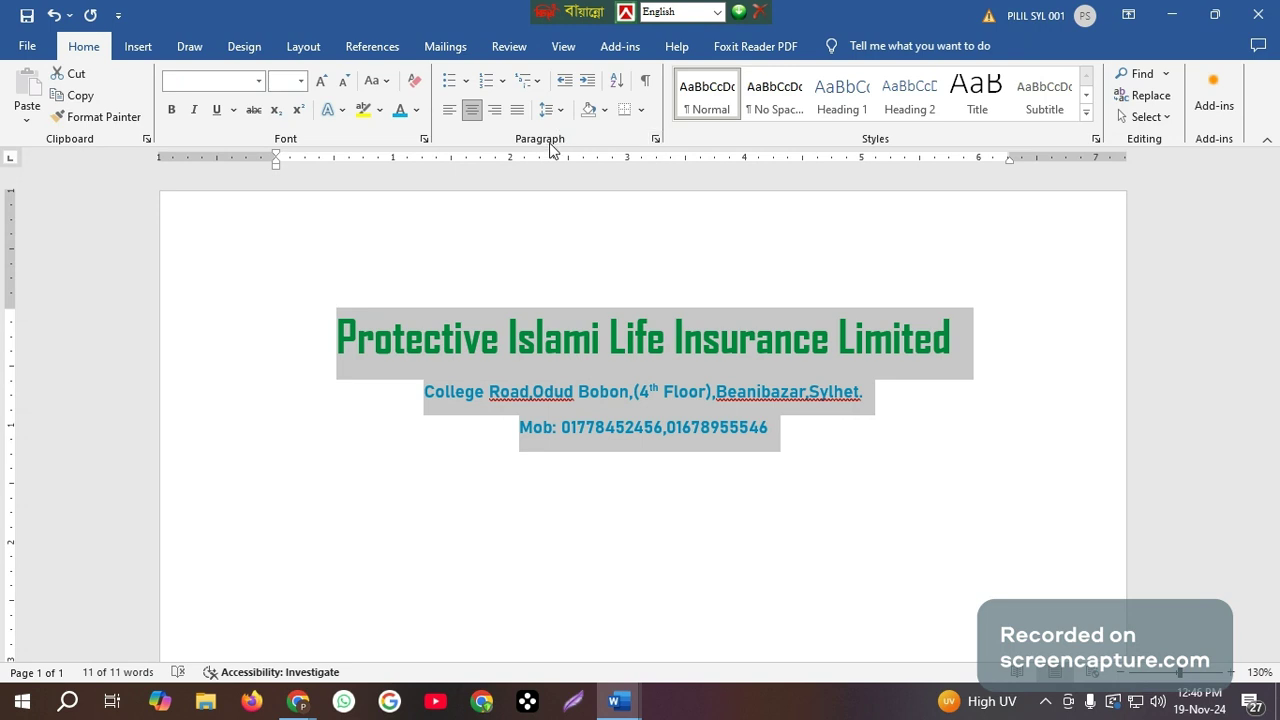
pyautogui.click(656, 139)
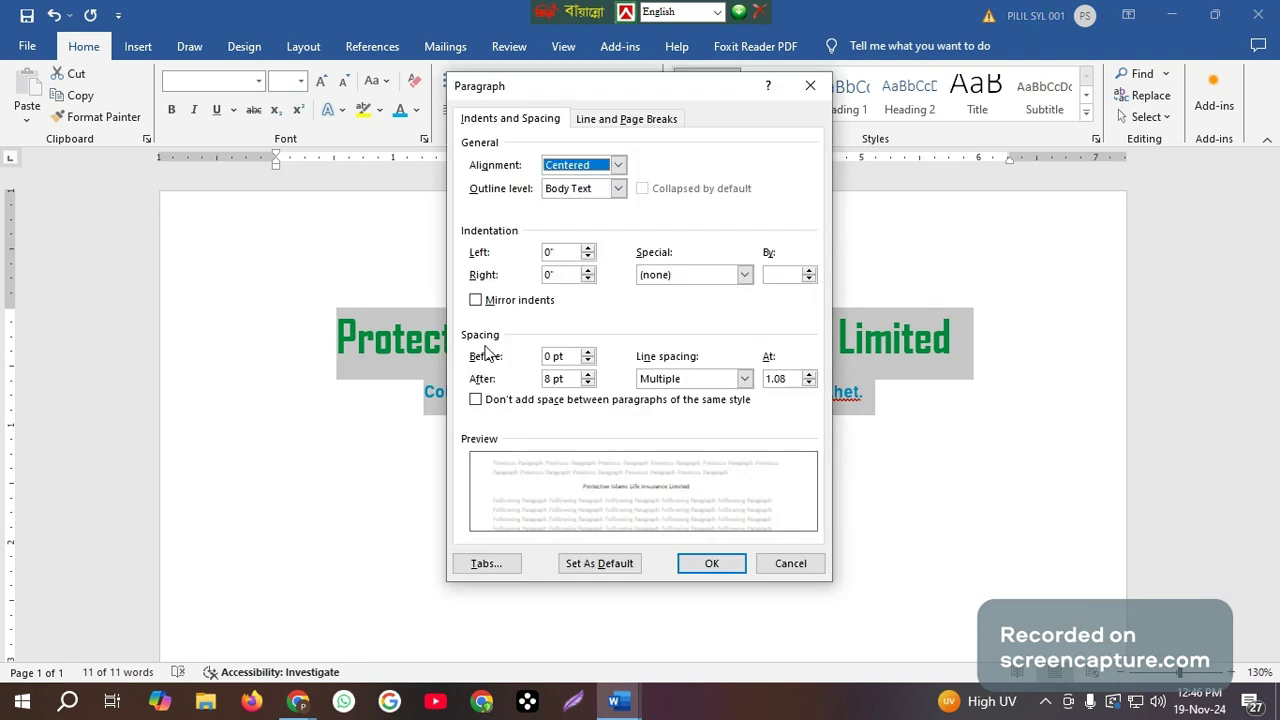
pyautogui.click(588, 383)
pyautogui.click(588, 383)
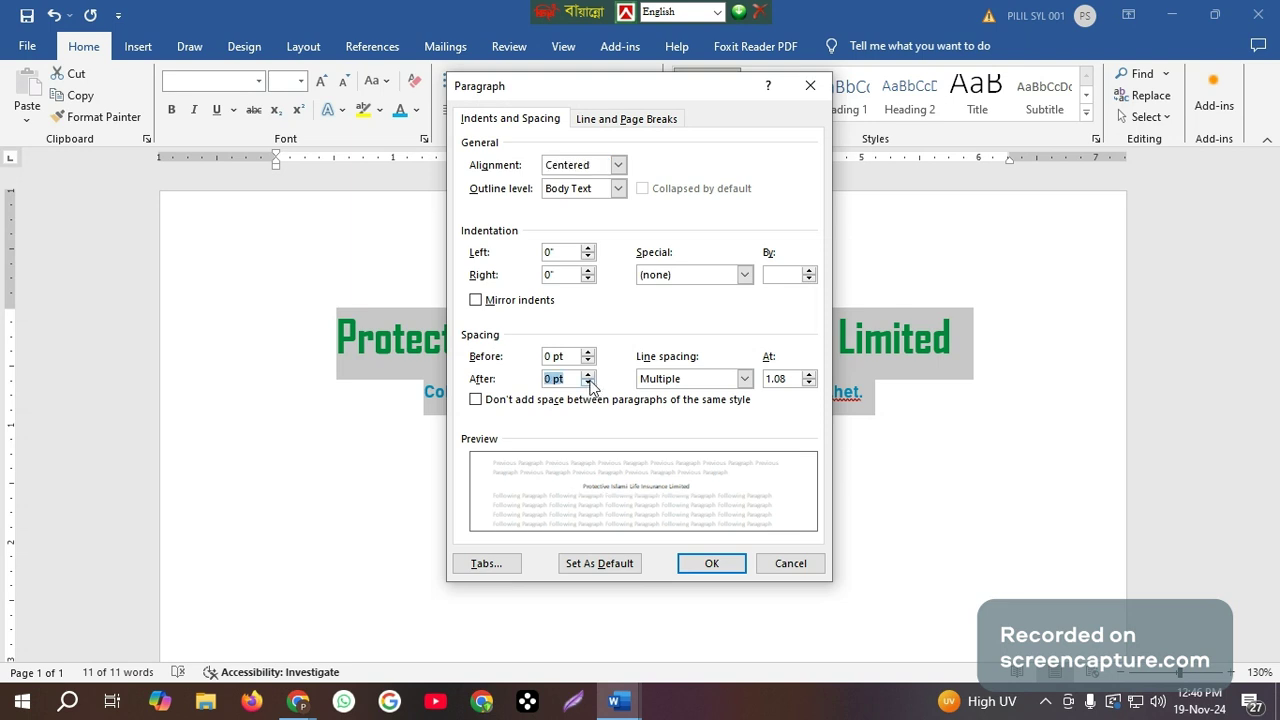
pyautogui.click(745, 379)
pyautogui.click(654, 396)
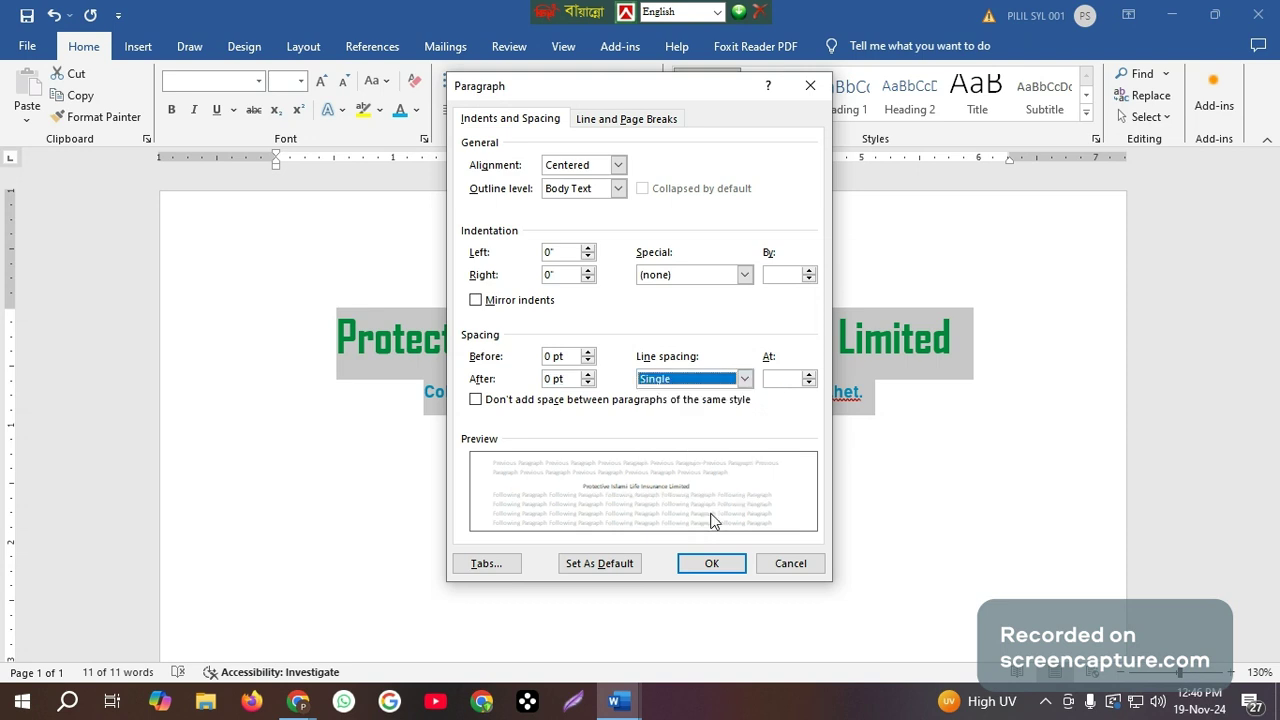
pyautogui.click(711, 563)
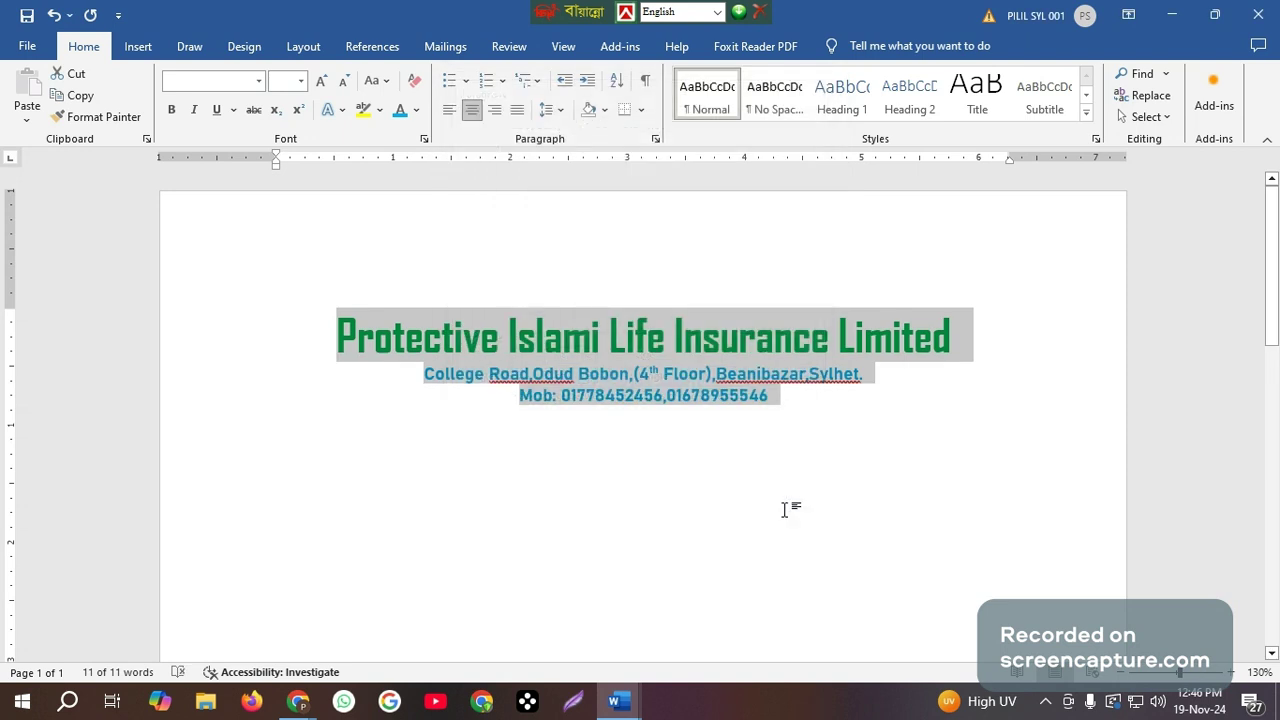
pyautogui.click(787, 508)
# Draw a small rectangle, about 0.4" high and 0.46" wide, beside the start of the company name.
pyautogui.scroll(-2, 789, 507)
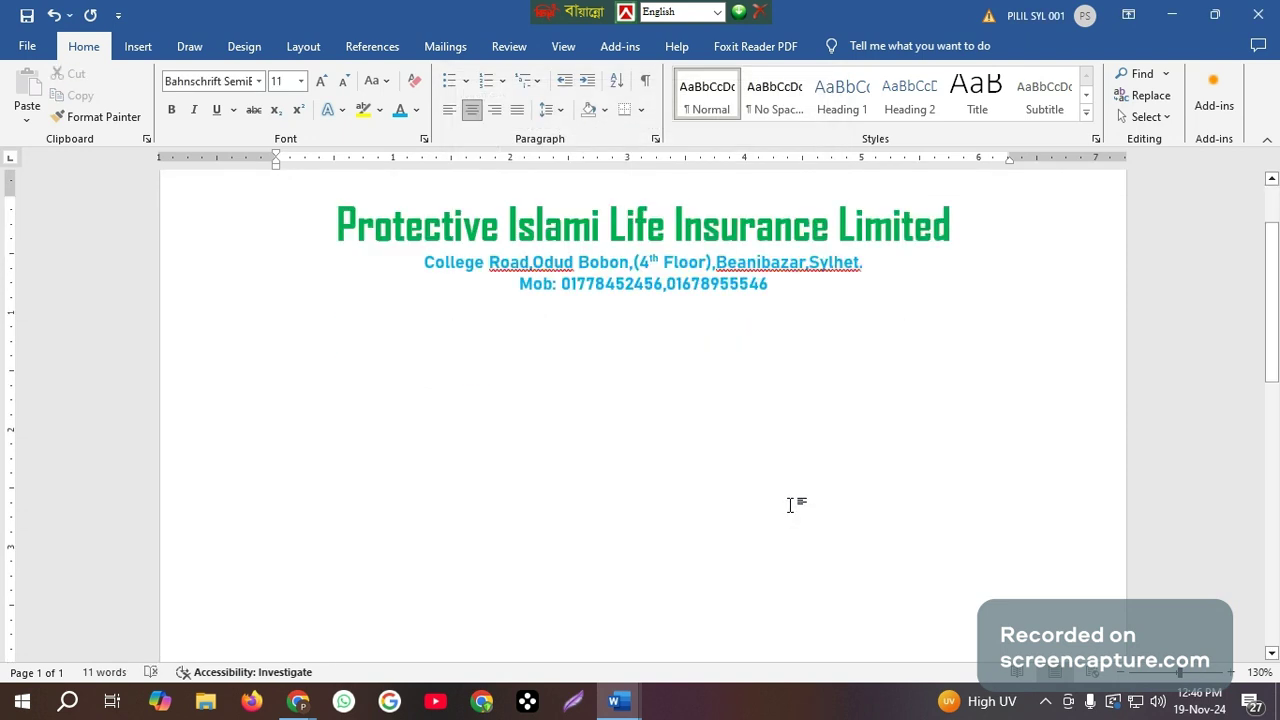
pyautogui.scroll(2, 789, 505)
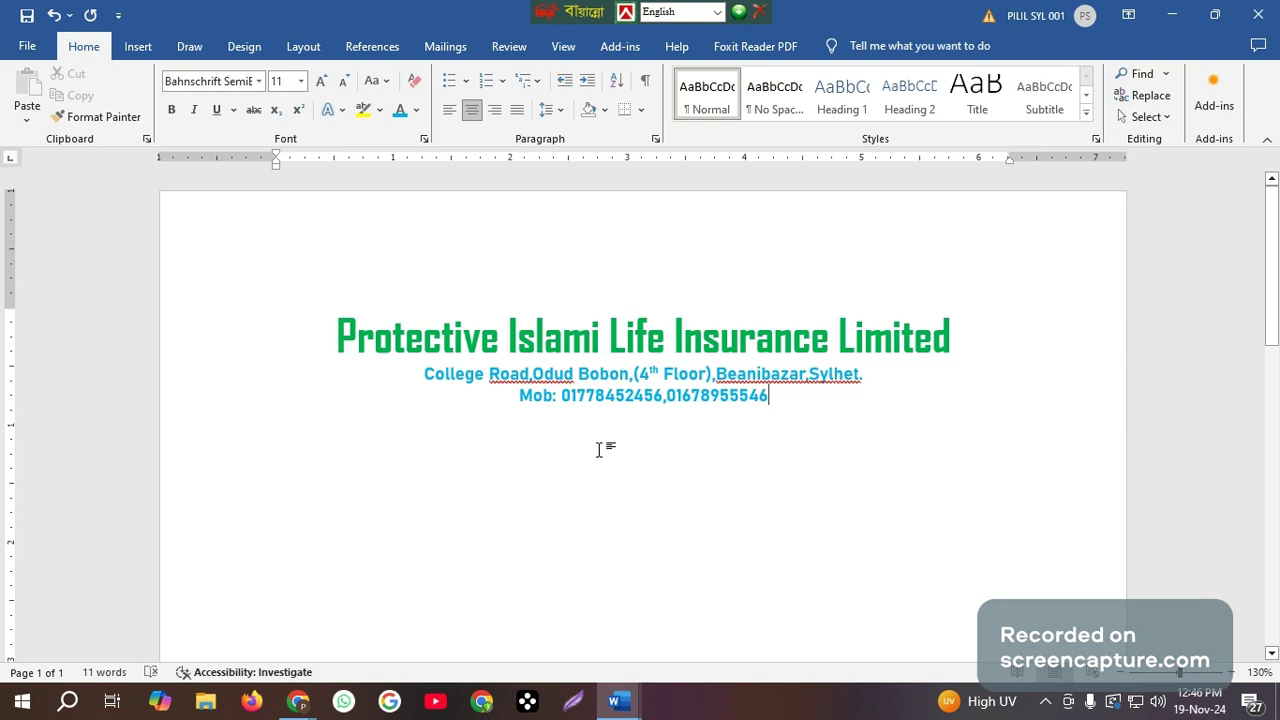
pyautogui.click(139, 47)
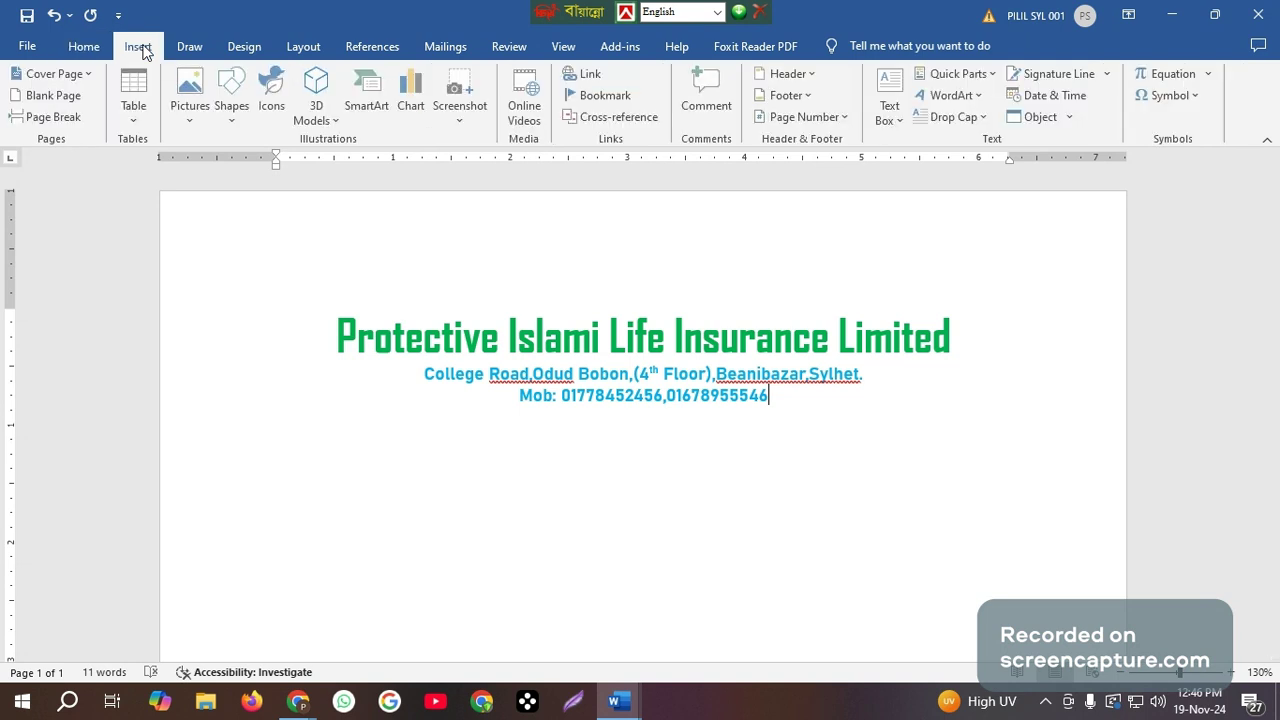
pyautogui.click(236, 127)
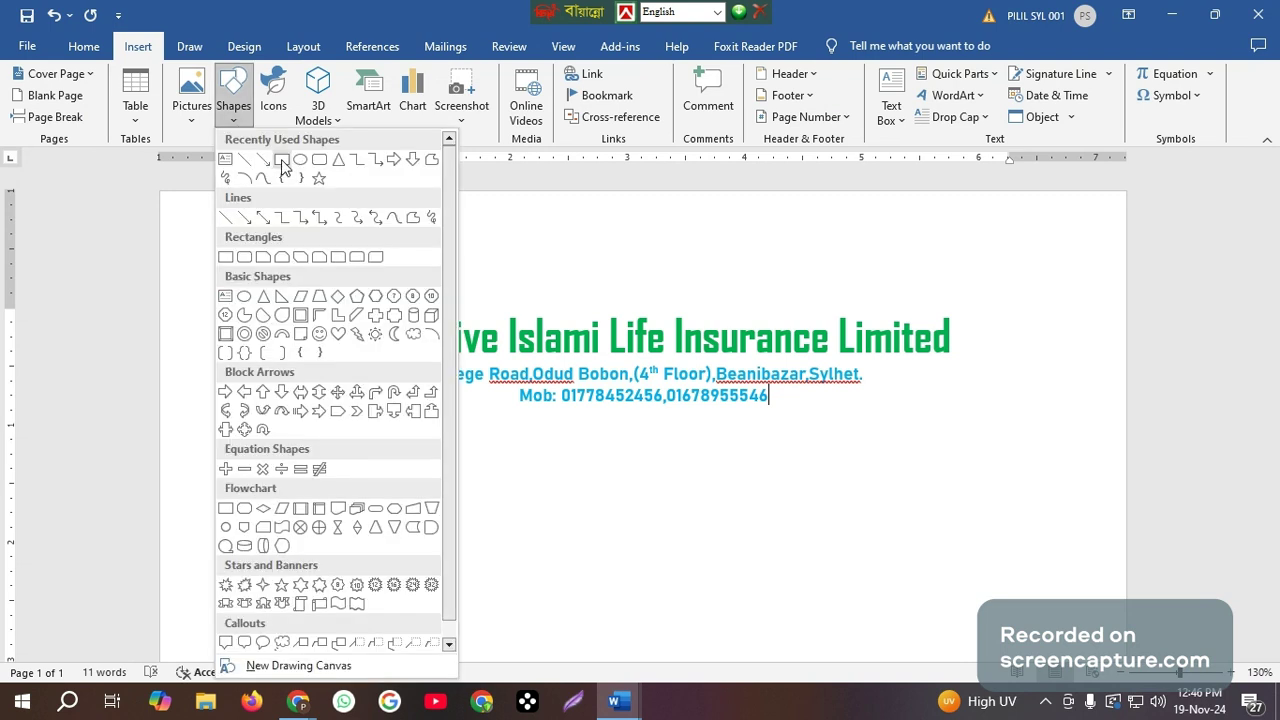
pyautogui.click(282, 162)
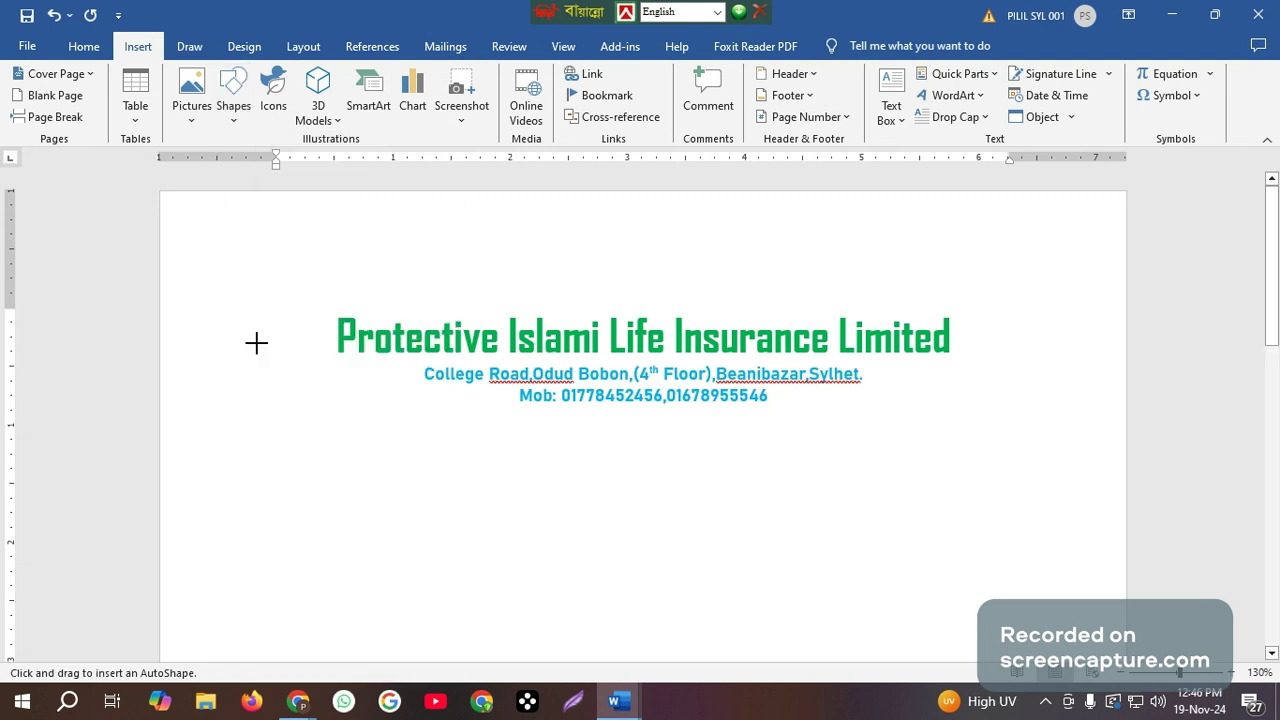
pyautogui.moveTo(220, 320)
pyautogui.mouseDown()
pyautogui.moveTo(298, 393)
pyautogui.moveTo(280, 373)
pyautogui.moveTo(297, 342)
pyautogui.mouseUp()
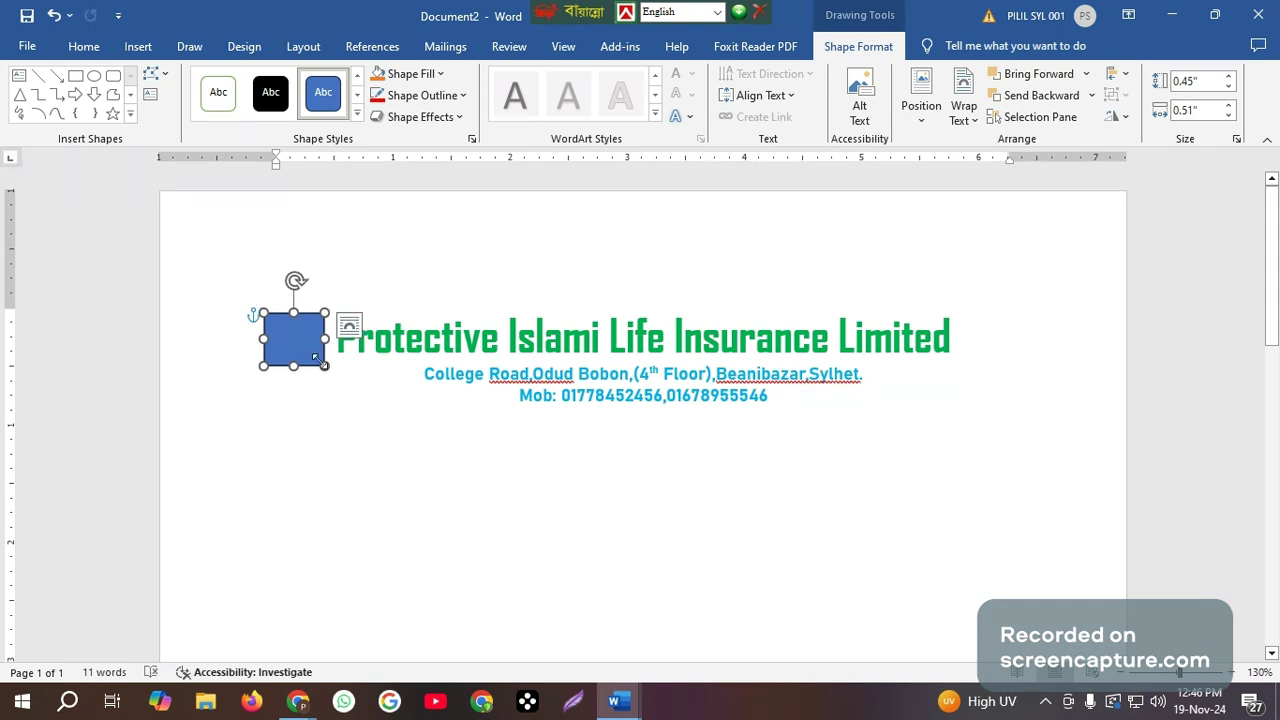
pyautogui.moveTo(324, 366); pyautogui.dragTo(318, 361)
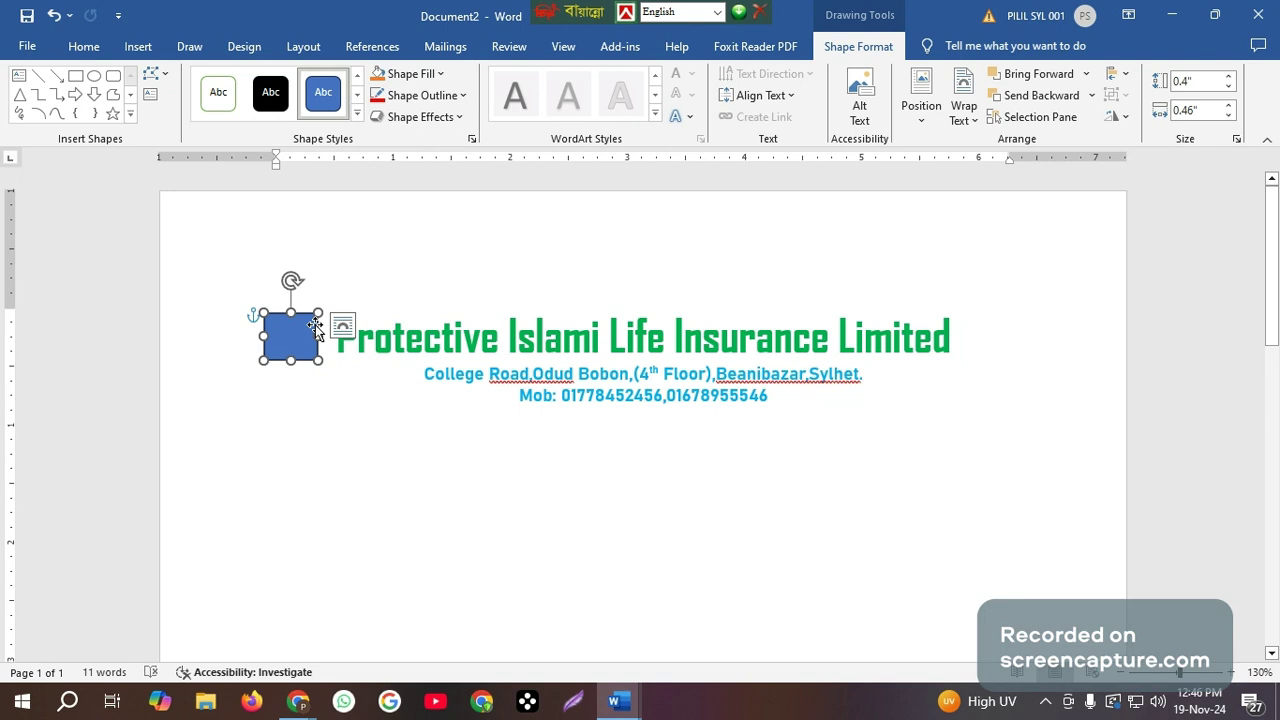
# Fill the small rectangle with the shield logo picture "unnamed" from the Downloads folder.
pyautogui.click(442, 76)
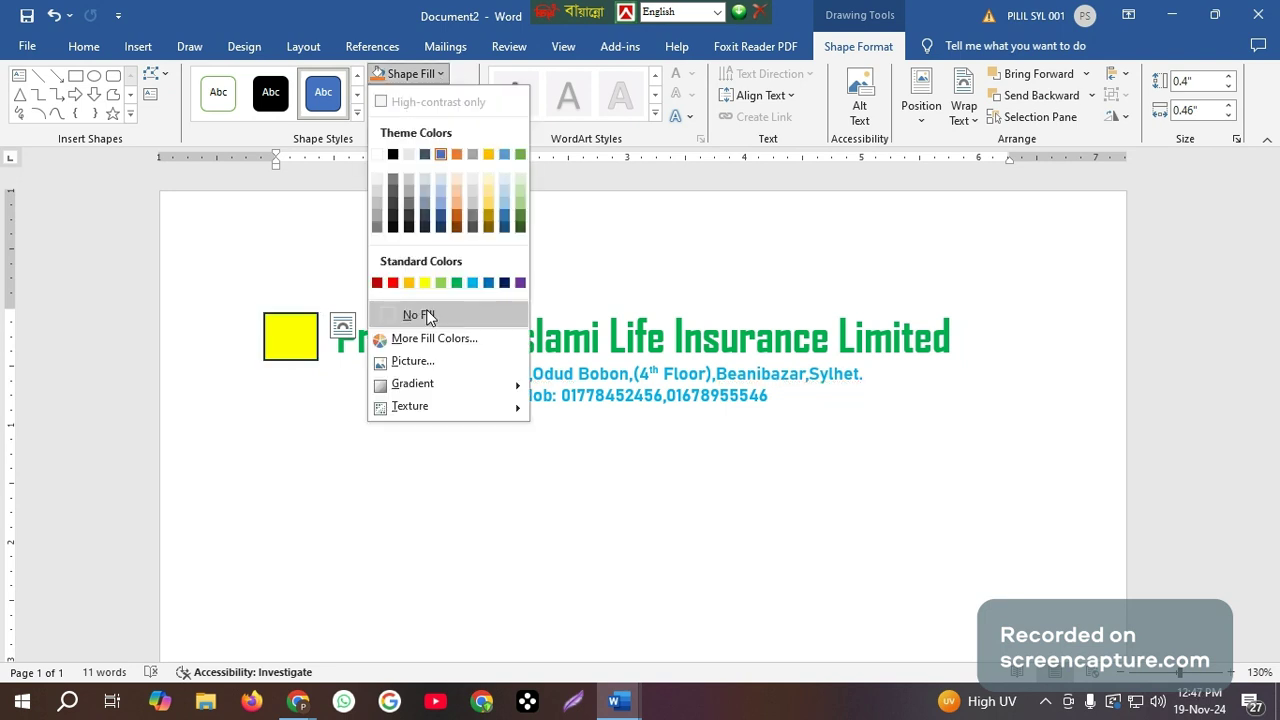
pyautogui.click(413, 366)
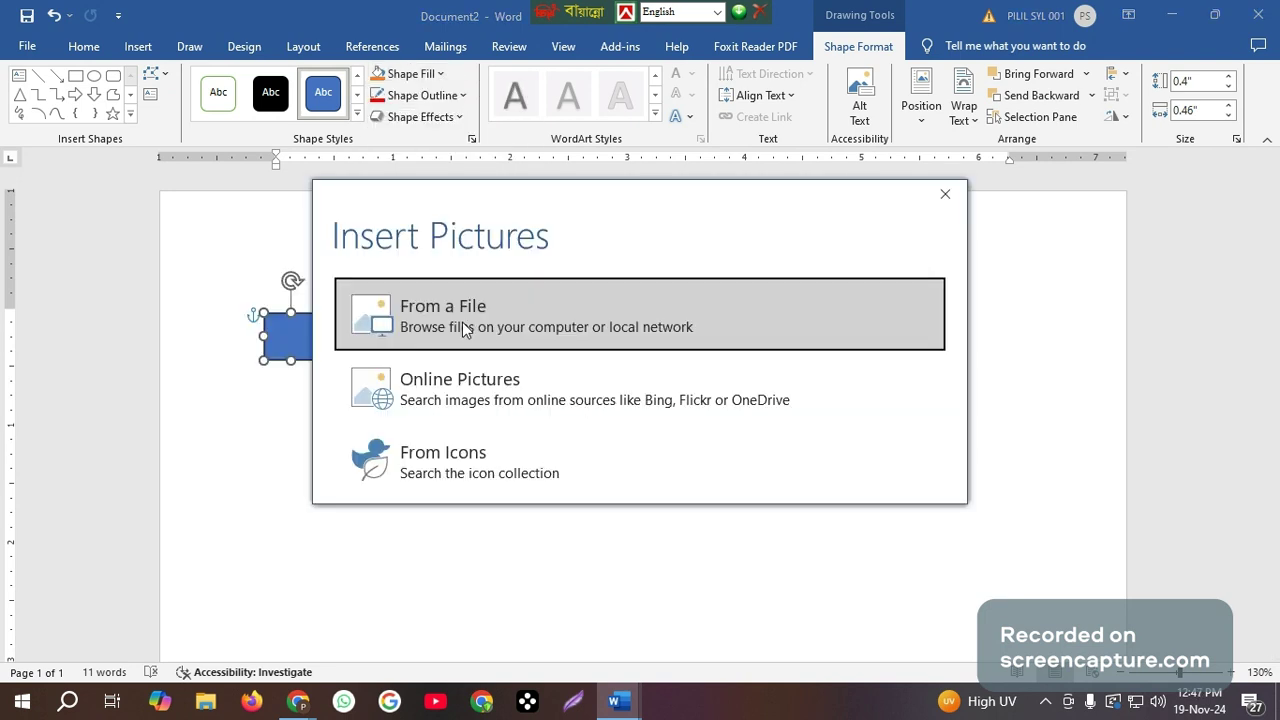
pyautogui.click(462, 310)
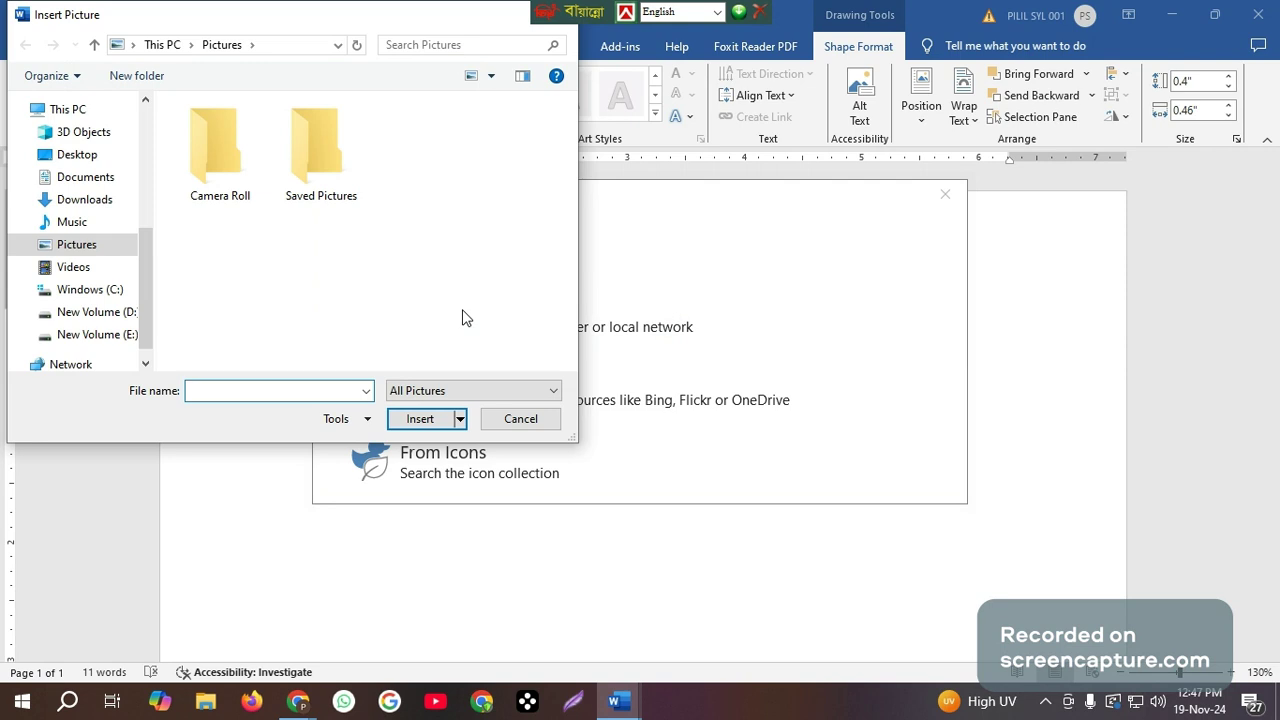
pyautogui.click(98, 204)
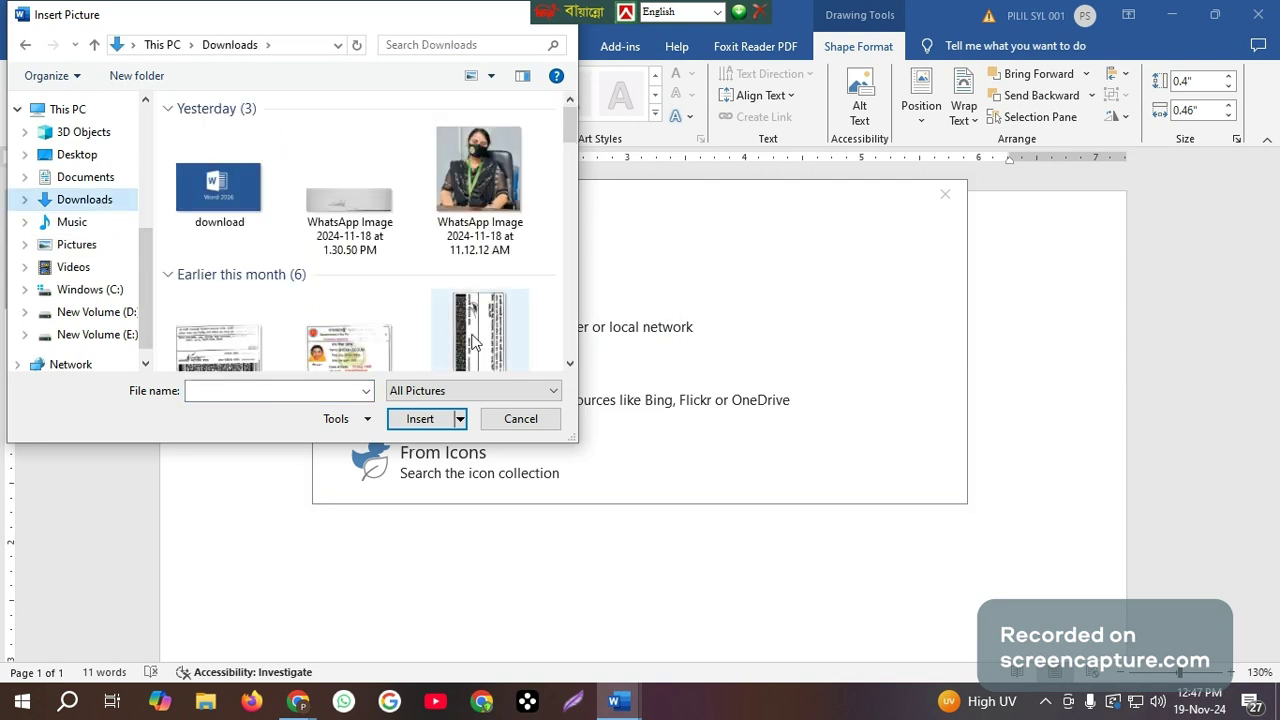
pyautogui.scroll(-3, 473, 342)
pyautogui.click(347, 282)
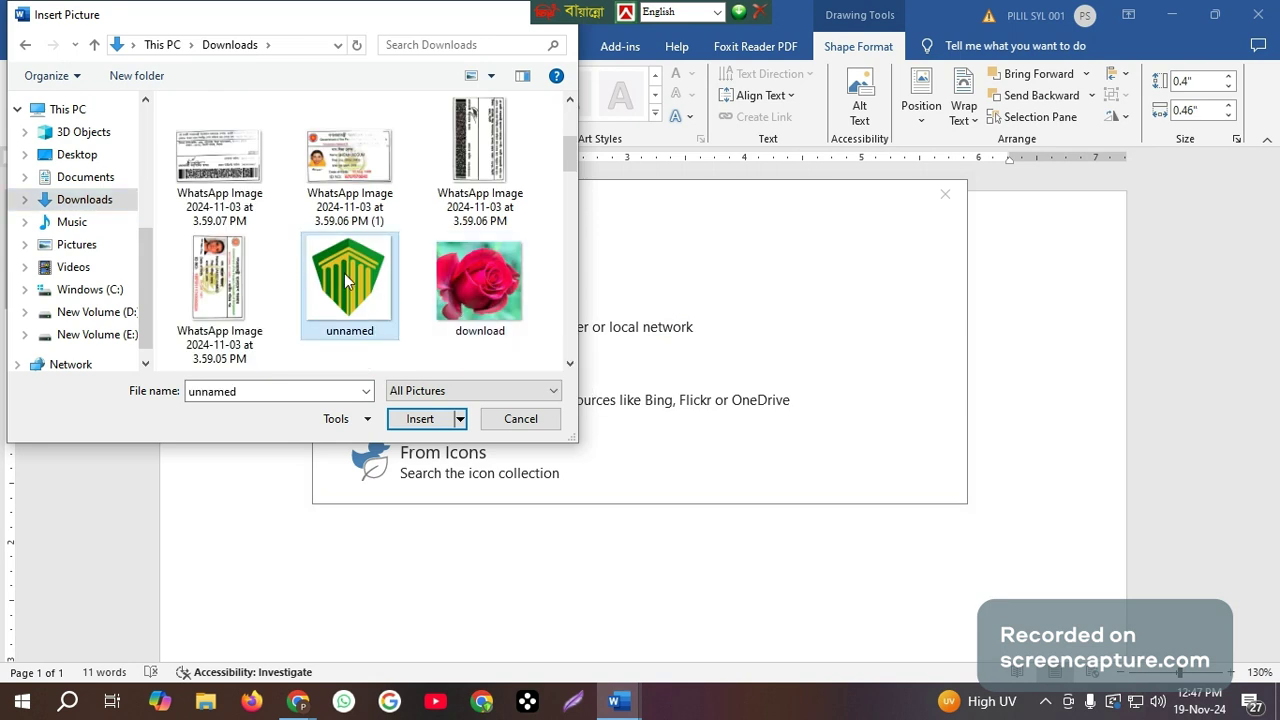
pyautogui.click(420, 418)
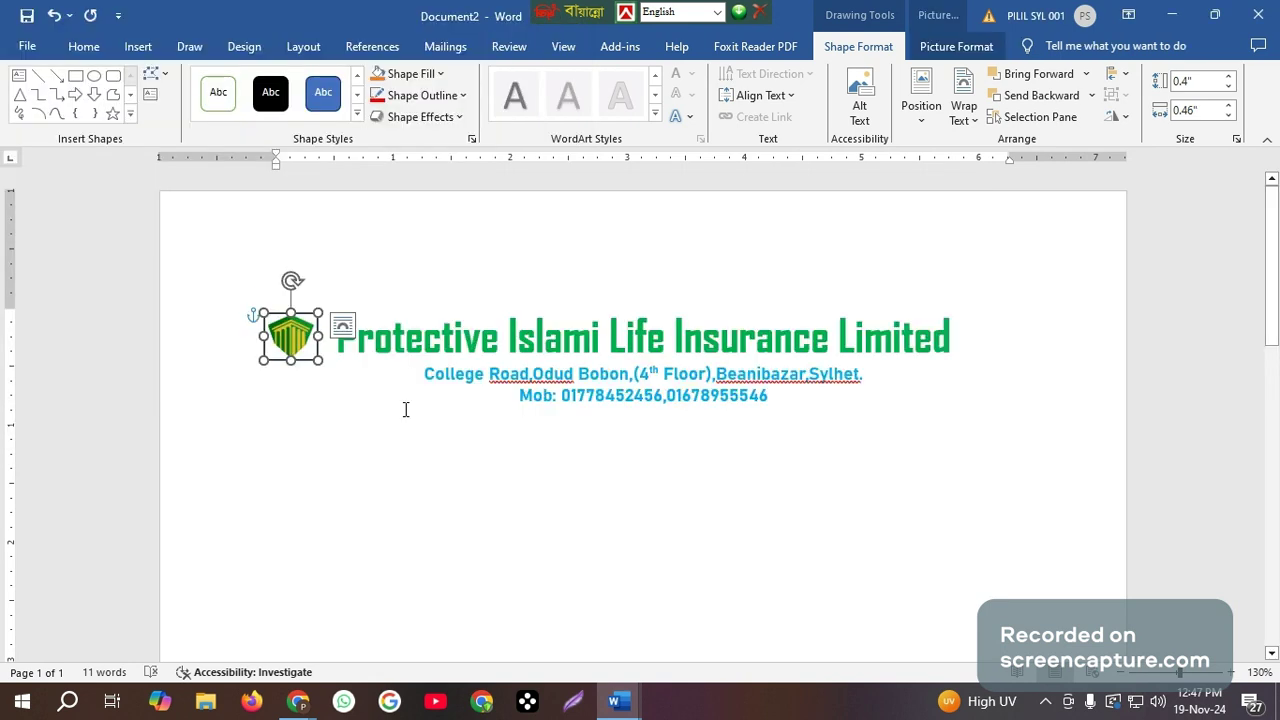
pyautogui.click(325, 389)
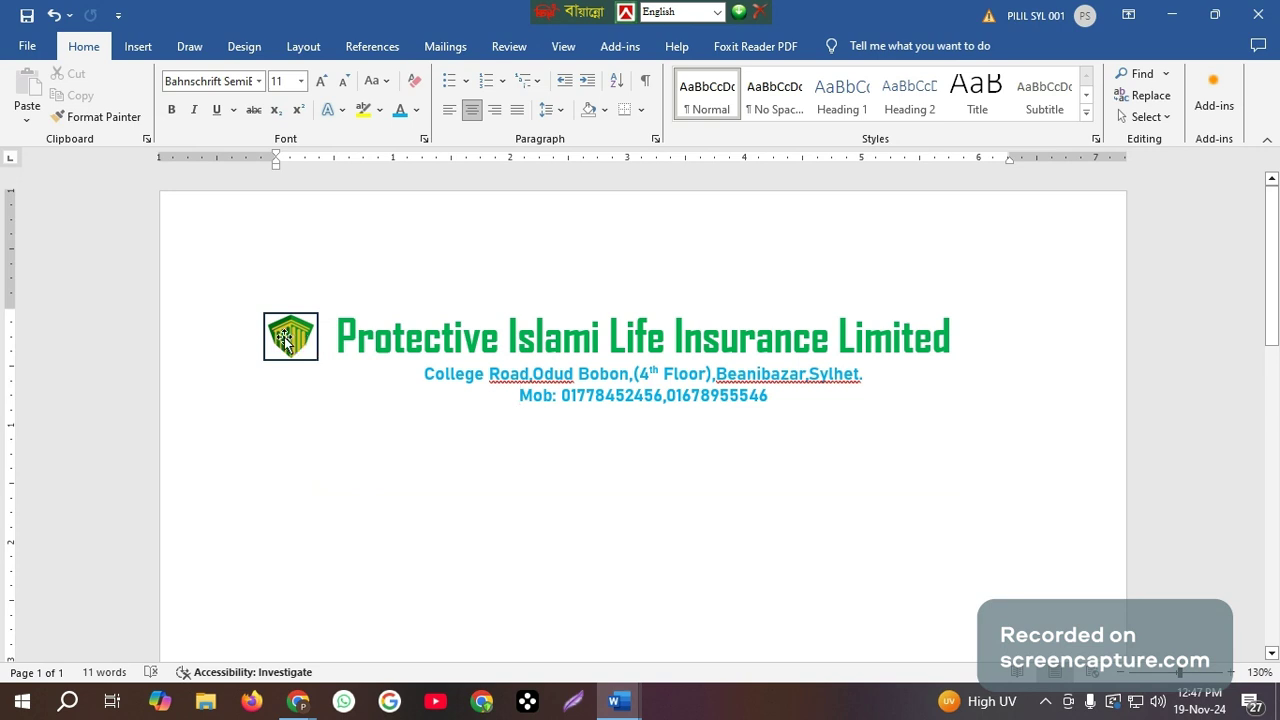
# Remove the outline from the logo shape.
pyautogui.click(288, 341)
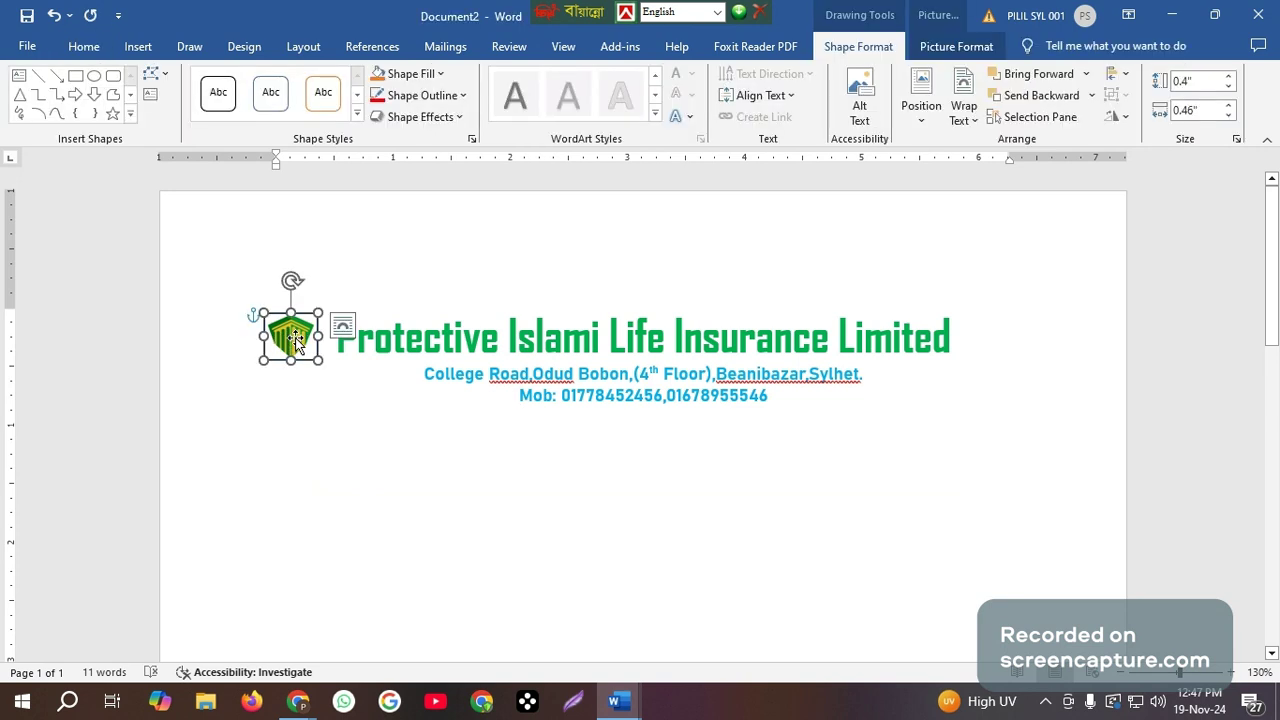
pyautogui.click(428, 95)
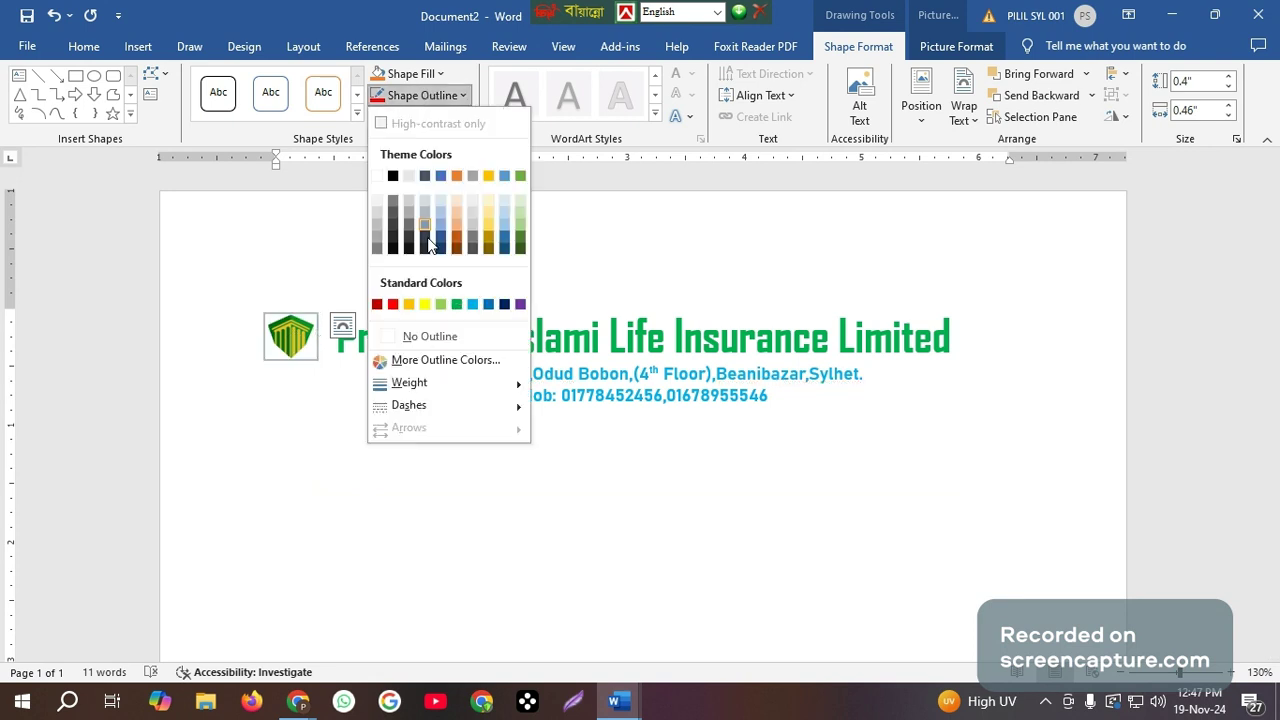
pyautogui.click(425, 338)
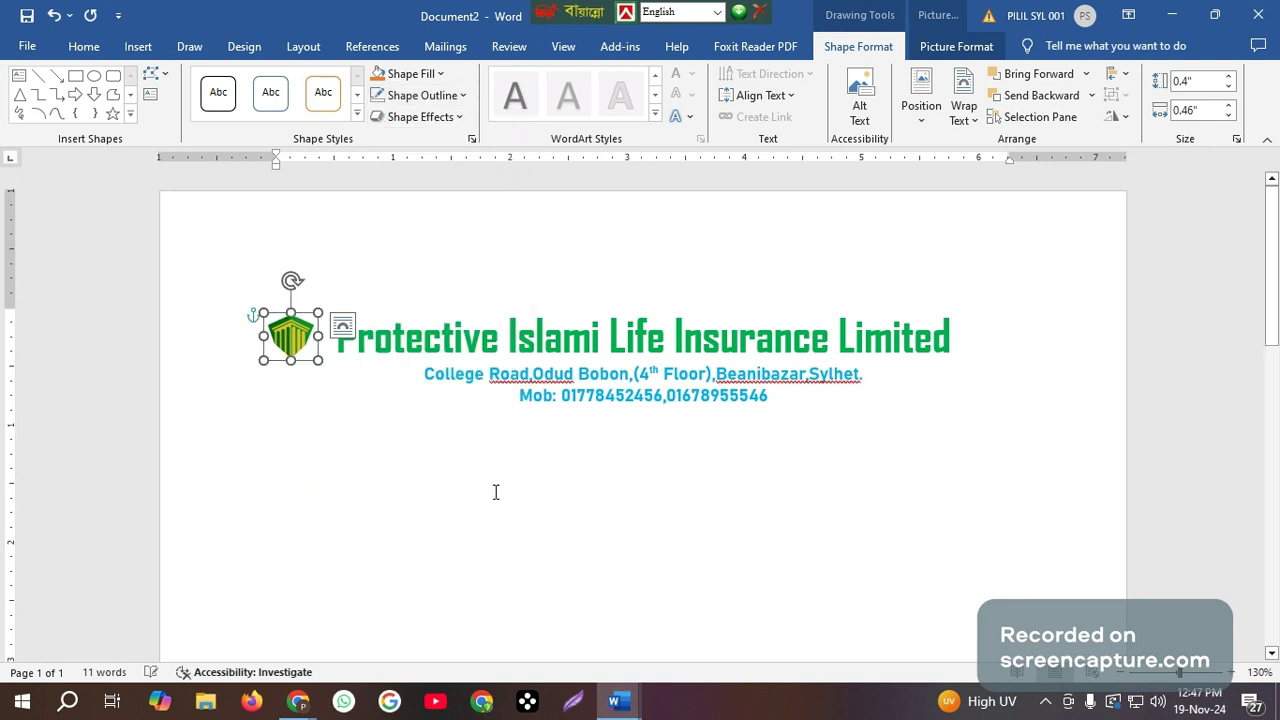
pyautogui.click(662, 482)
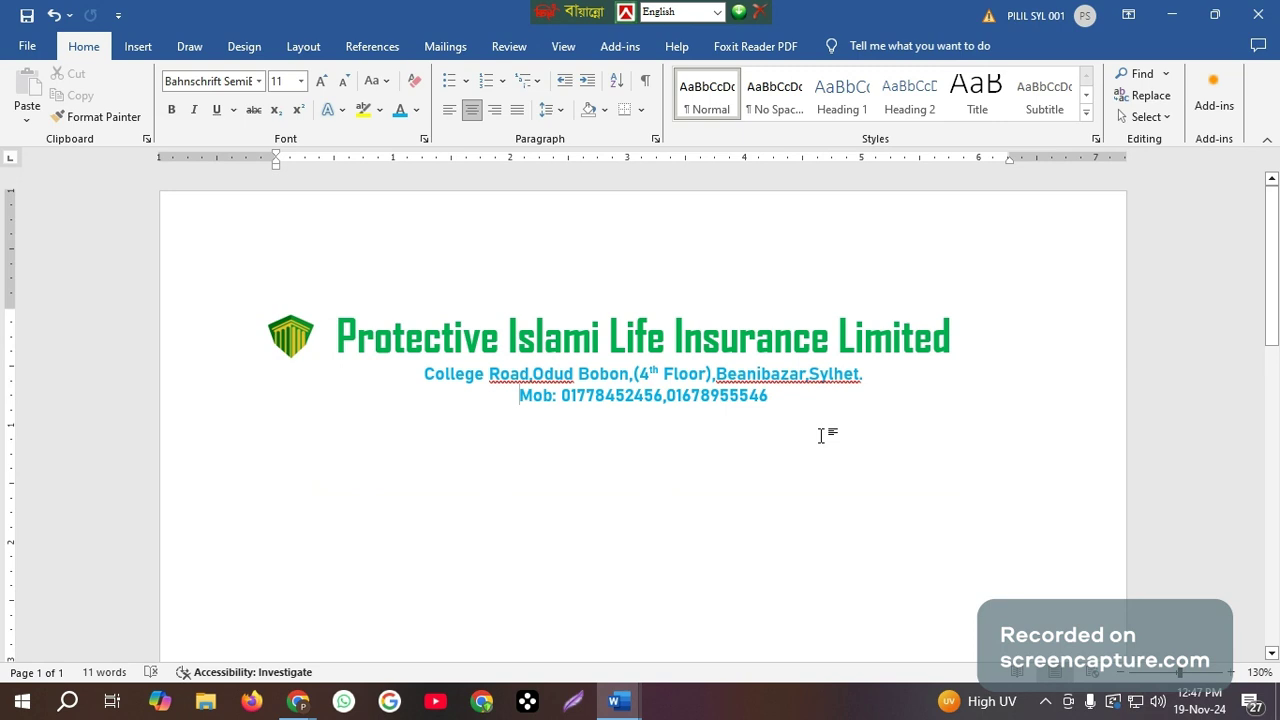
# Draw a straight horizontal line about 8.23" long across the full page width, just below the mobile number line.
pyautogui.click(795, 400)
pyautogui.scroll(-3, 795, 400)
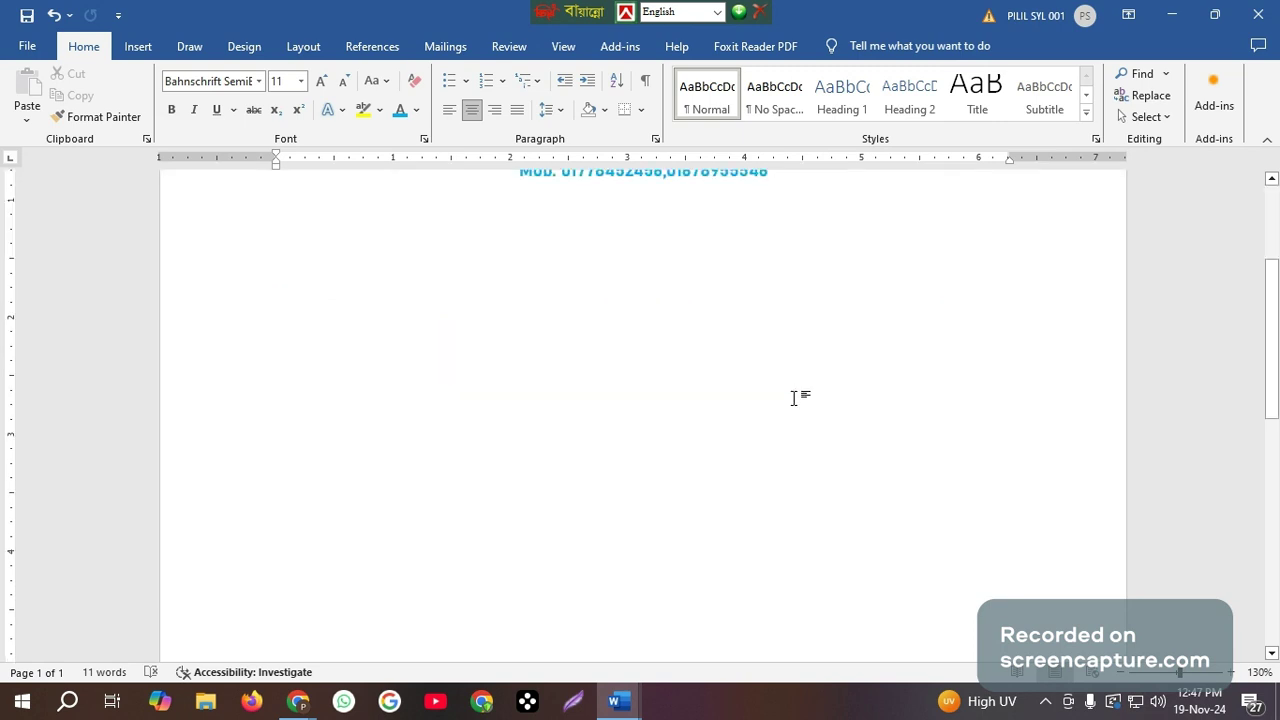
pyautogui.scroll(-3, 795, 398)
pyautogui.scroll(3, 795, 397)
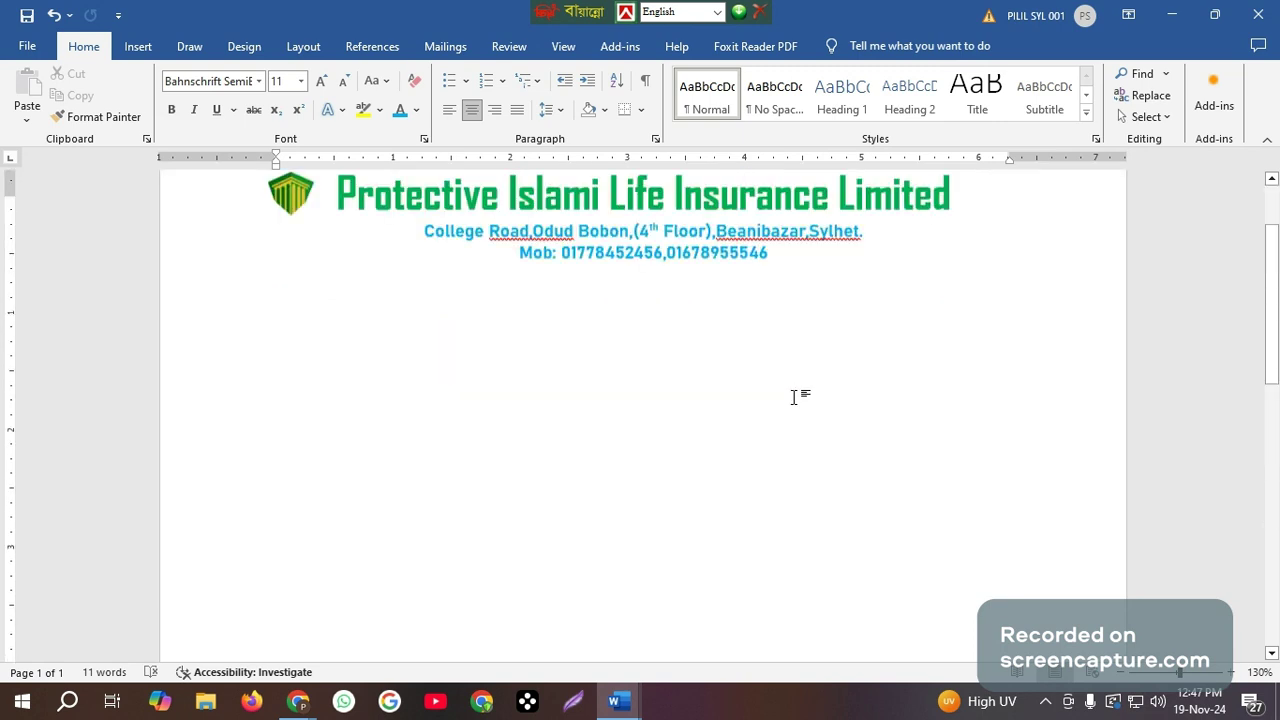
pyautogui.scroll(1, 795, 397)
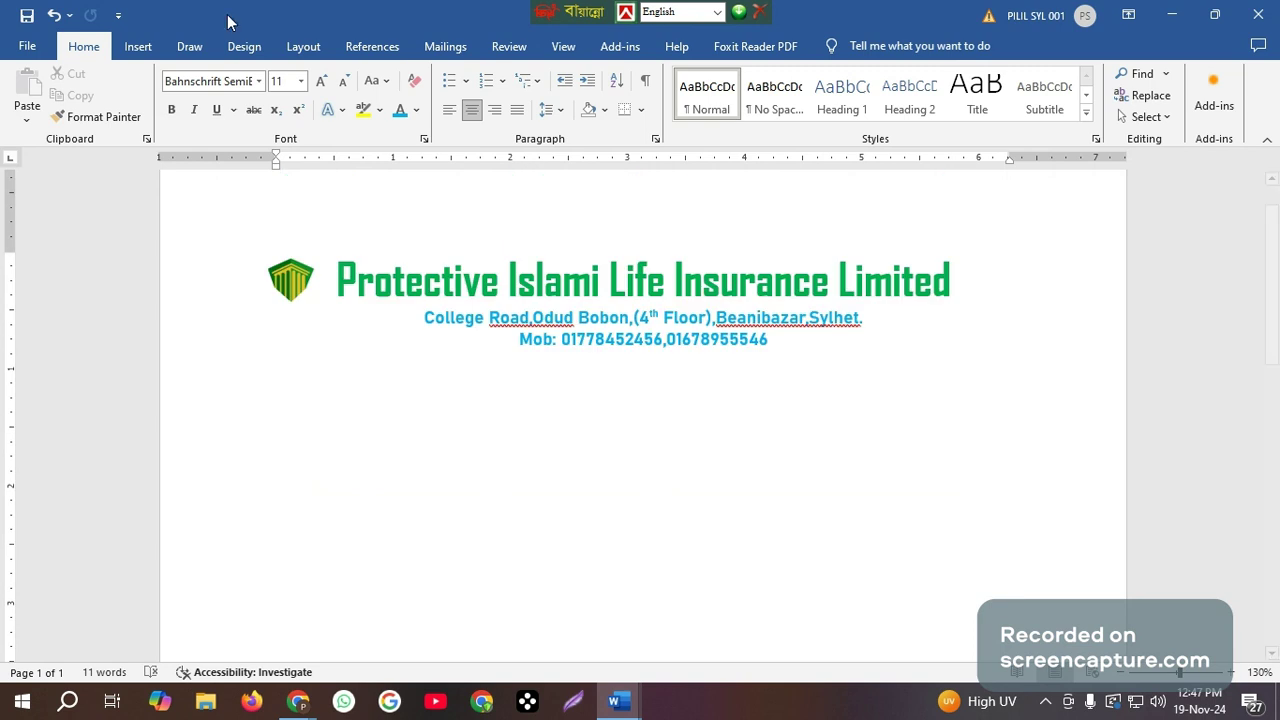
pyautogui.click(139, 47)
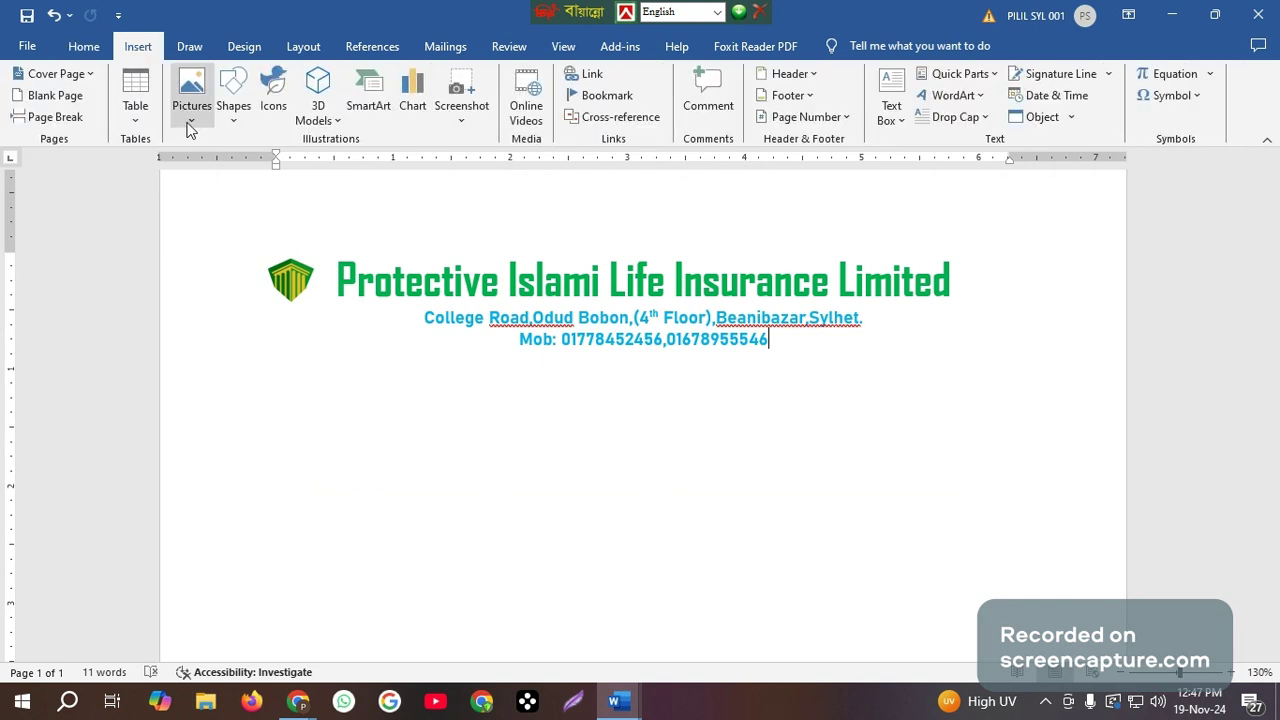
pyautogui.click(236, 108)
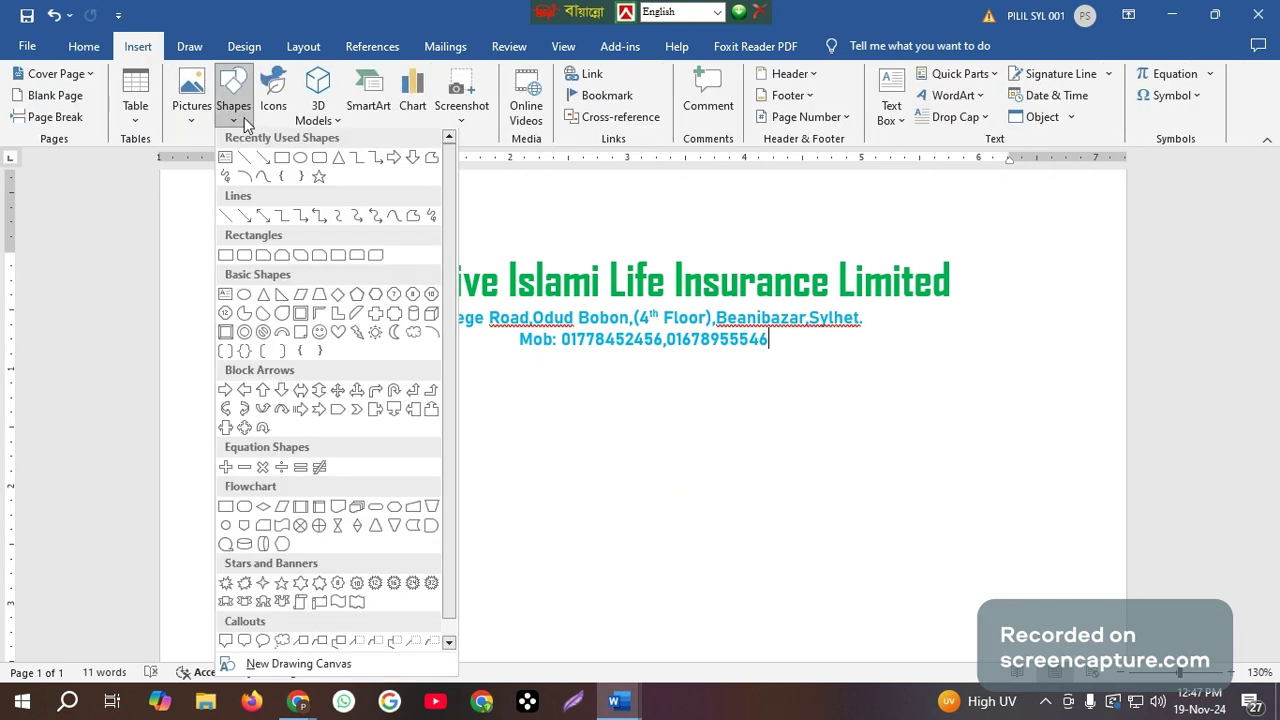
pyautogui.click(226, 218)
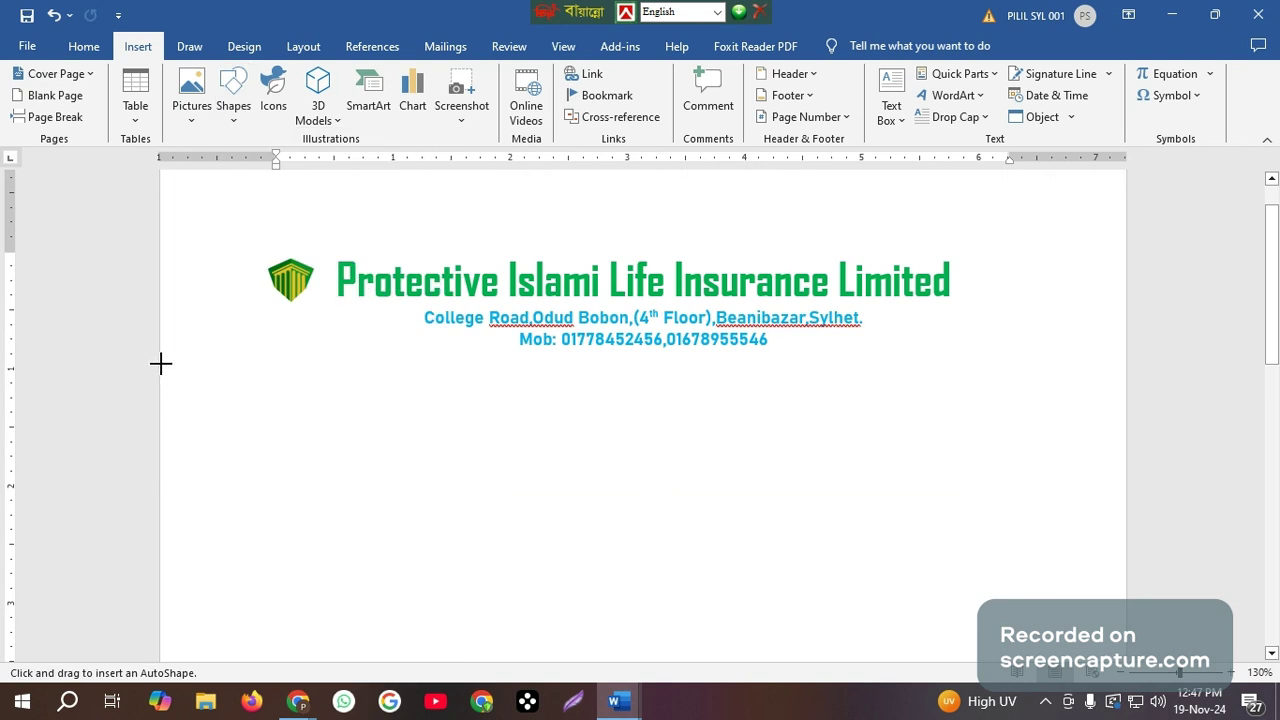
pyautogui.moveTo(161, 364)
pyautogui.mouseDown()
pyautogui.moveTo(771, 394)
pyautogui.moveTo(1127, 391)
pyautogui.mouseUp()
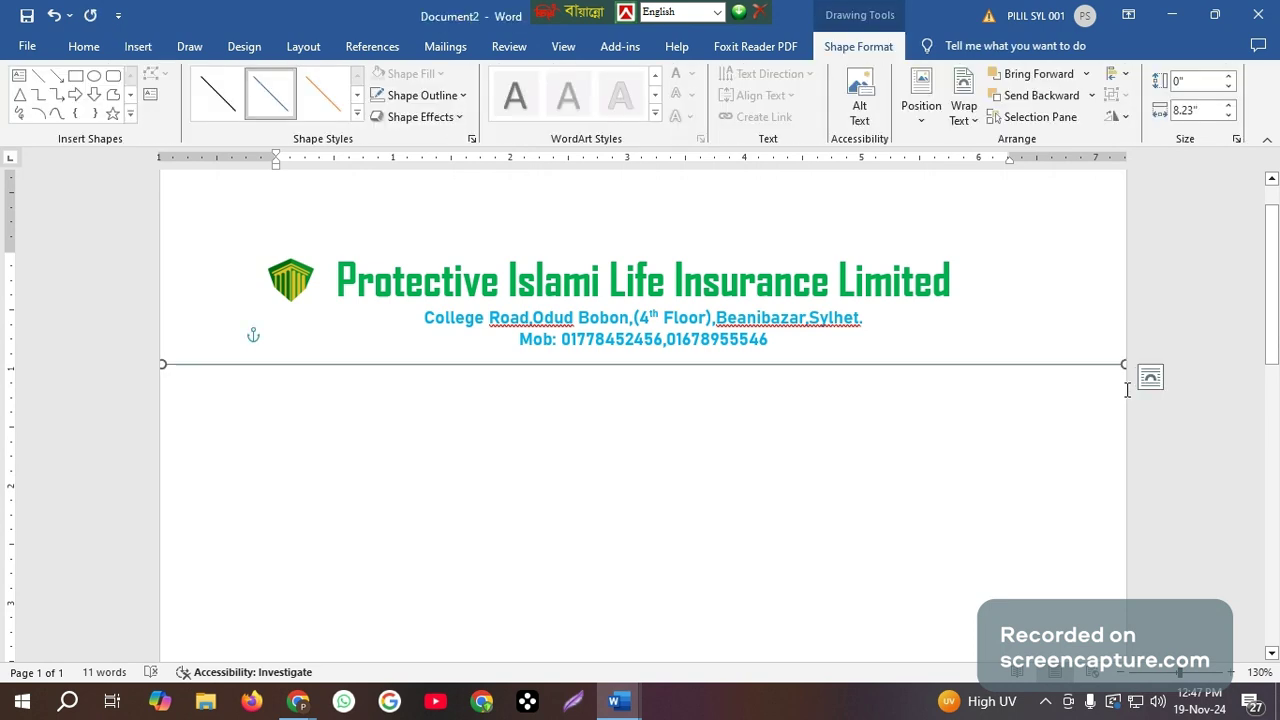
# Set the weight of the horizontal line below the letterhead to 3 pt.
pyautogui.click(425, 95)
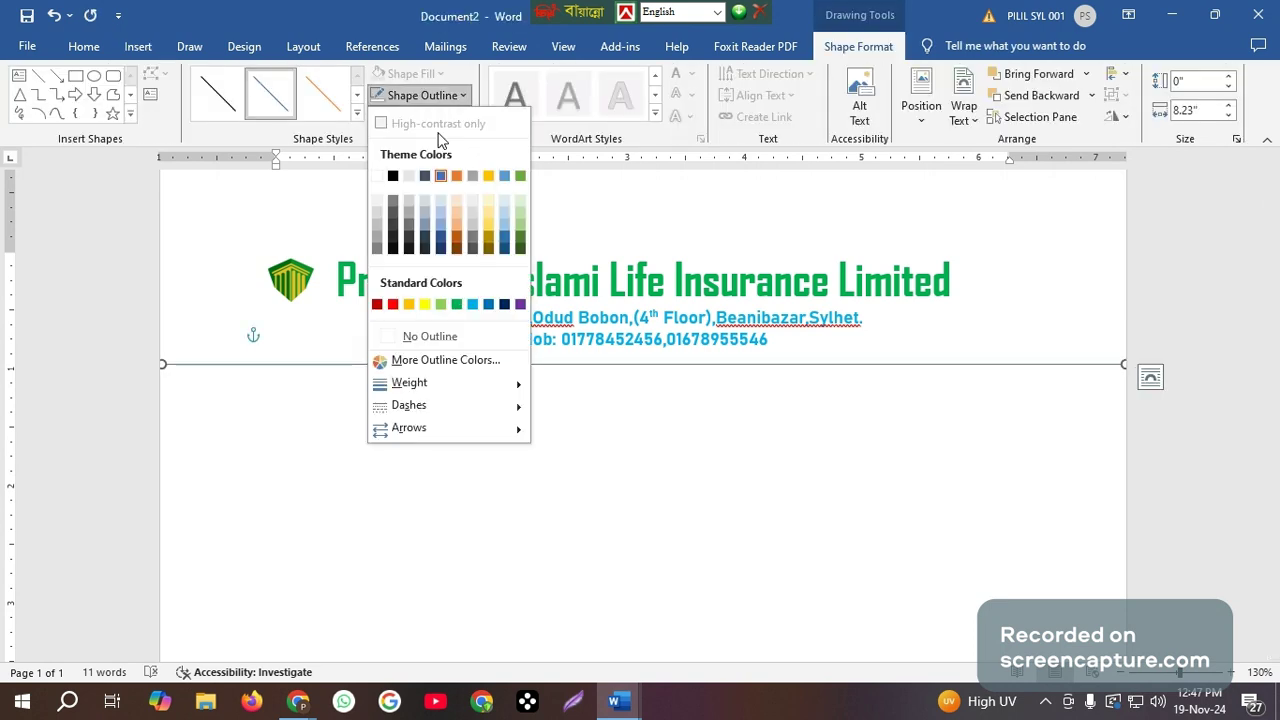
pyautogui.moveTo(479, 390)
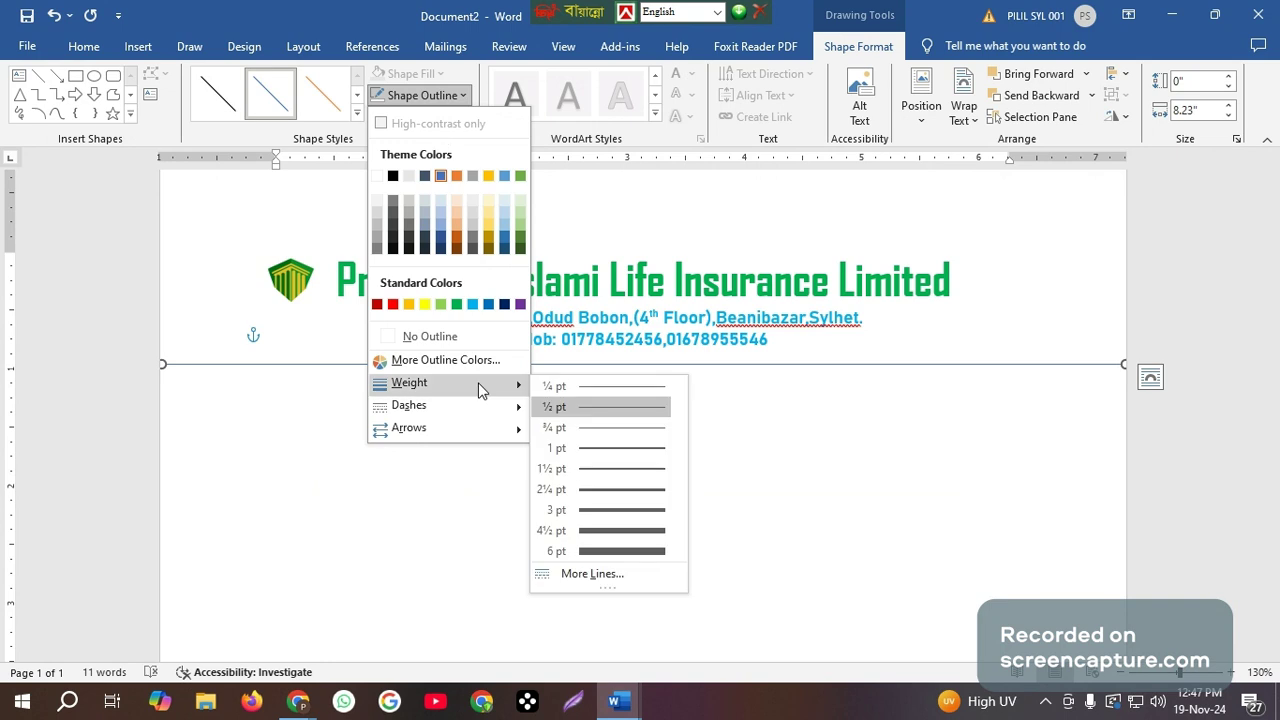
pyautogui.click(637, 513)
pyautogui.click(697, 477)
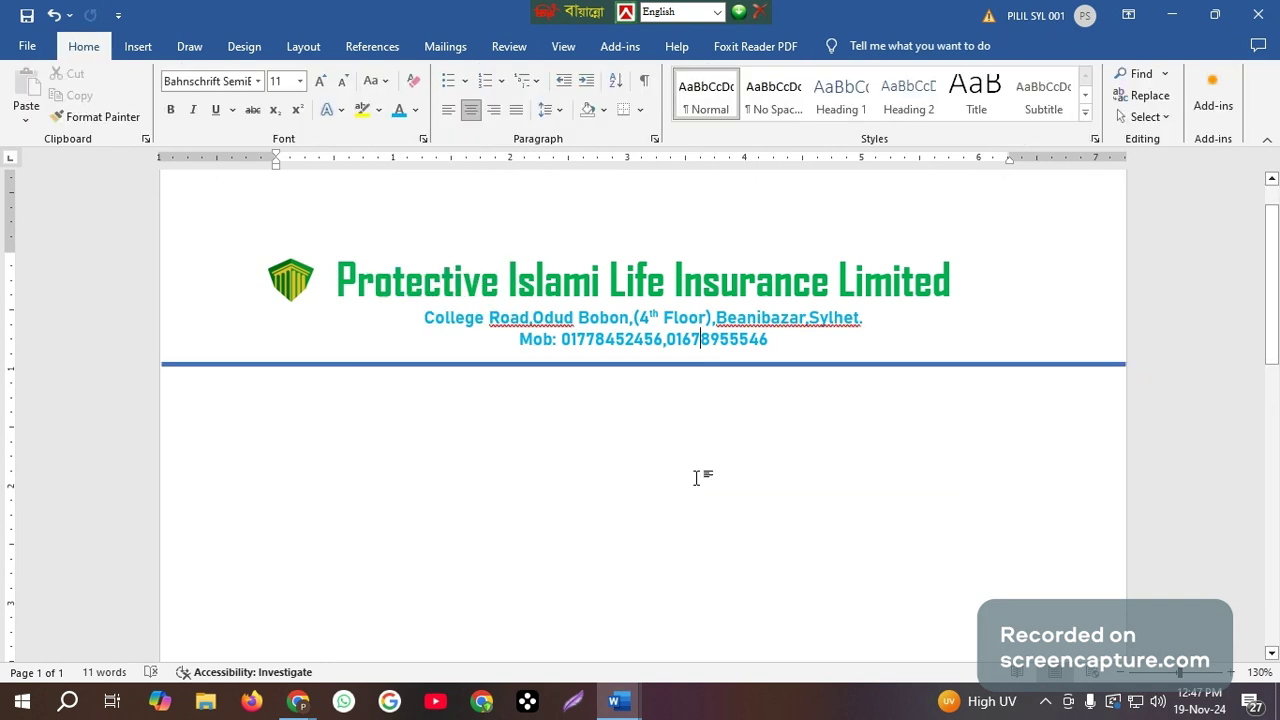
# Open the custom watermark settings for the letterhead page and choose a picture watermark.
pyautogui.keyDown('ctrl'); pyautogui.scroll(-1, 697, 477); pyautogui.keyUp('ctrl')
pyautogui.keyDown('ctrl'); pyautogui.scroll(-4, 801, 491); pyautogui.keyUp('ctrl')
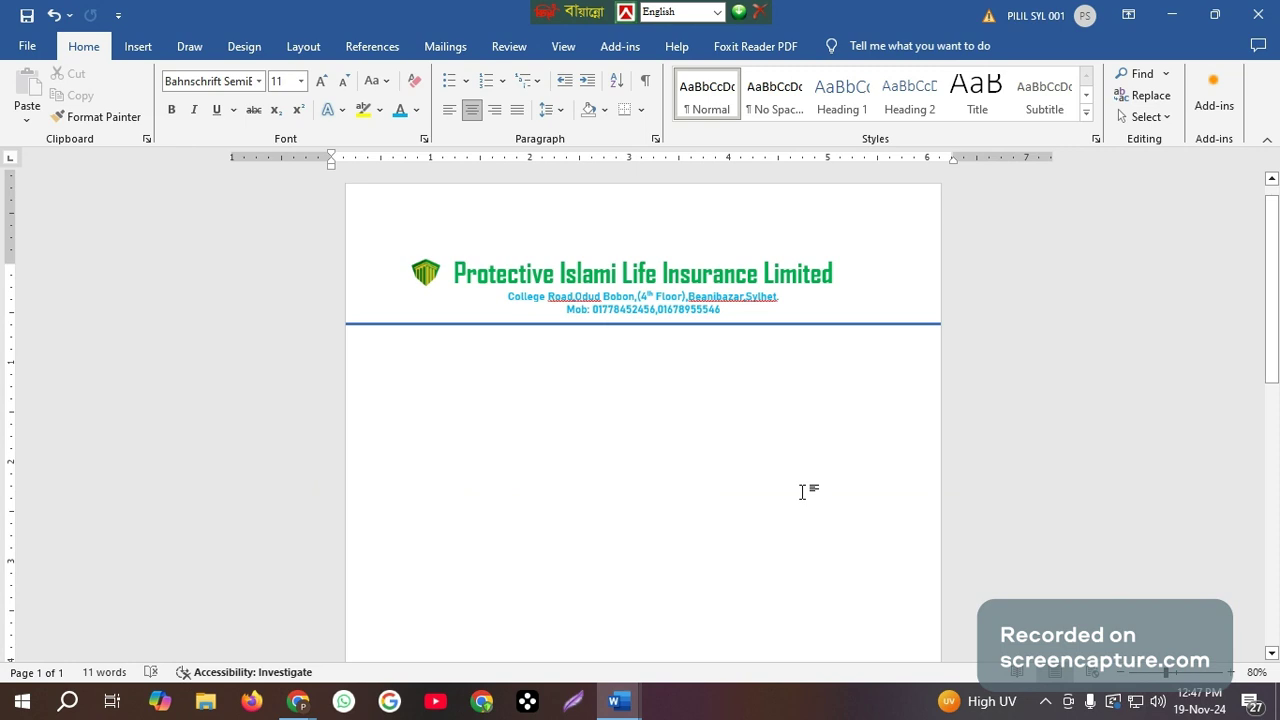
pyautogui.scroll(-2, 801, 491)
pyautogui.scroll(-1, 801, 491)
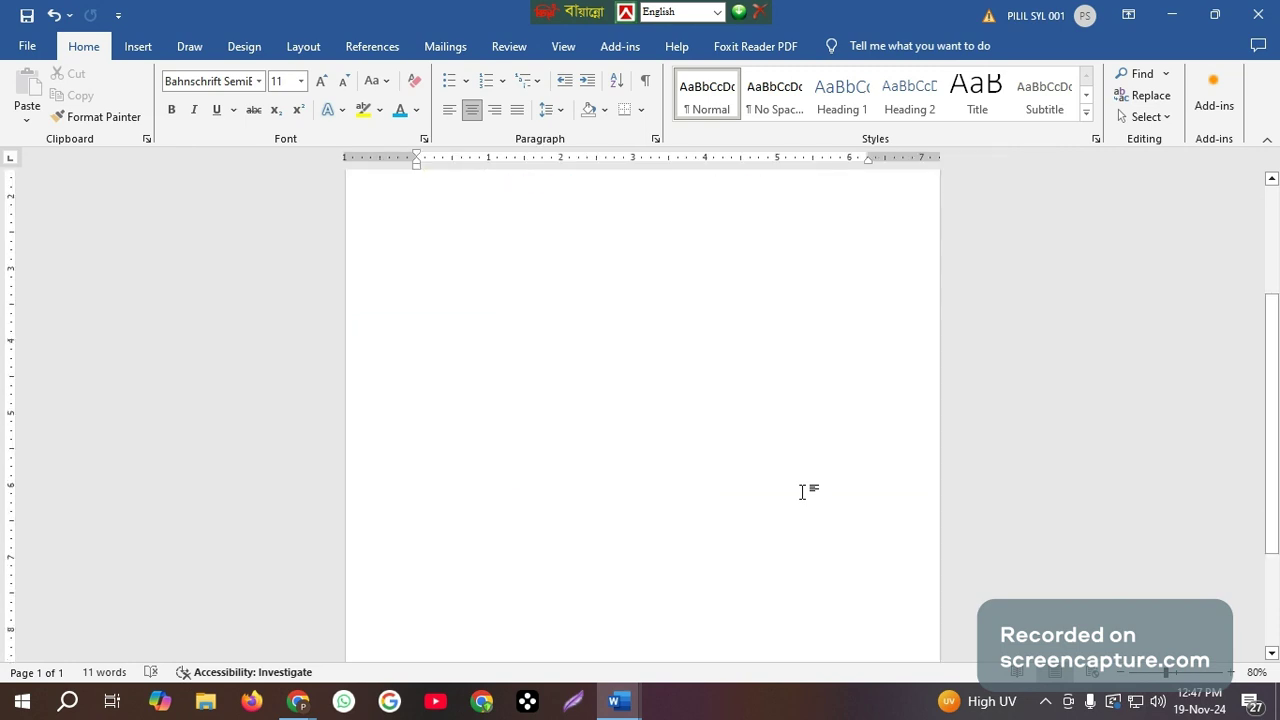
pyautogui.keyDown('ctrl'); pyautogui.scroll(-3, 801, 491); pyautogui.keyUp('ctrl')
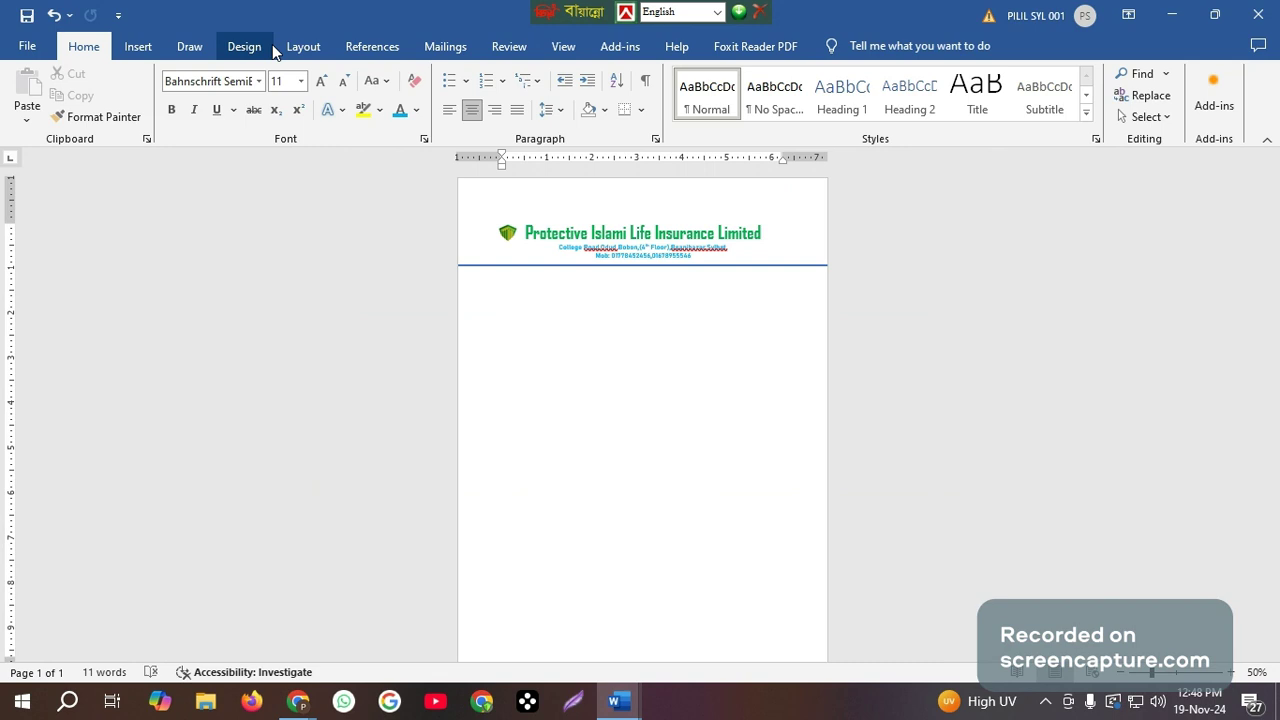
pyautogui.click(303, 47)
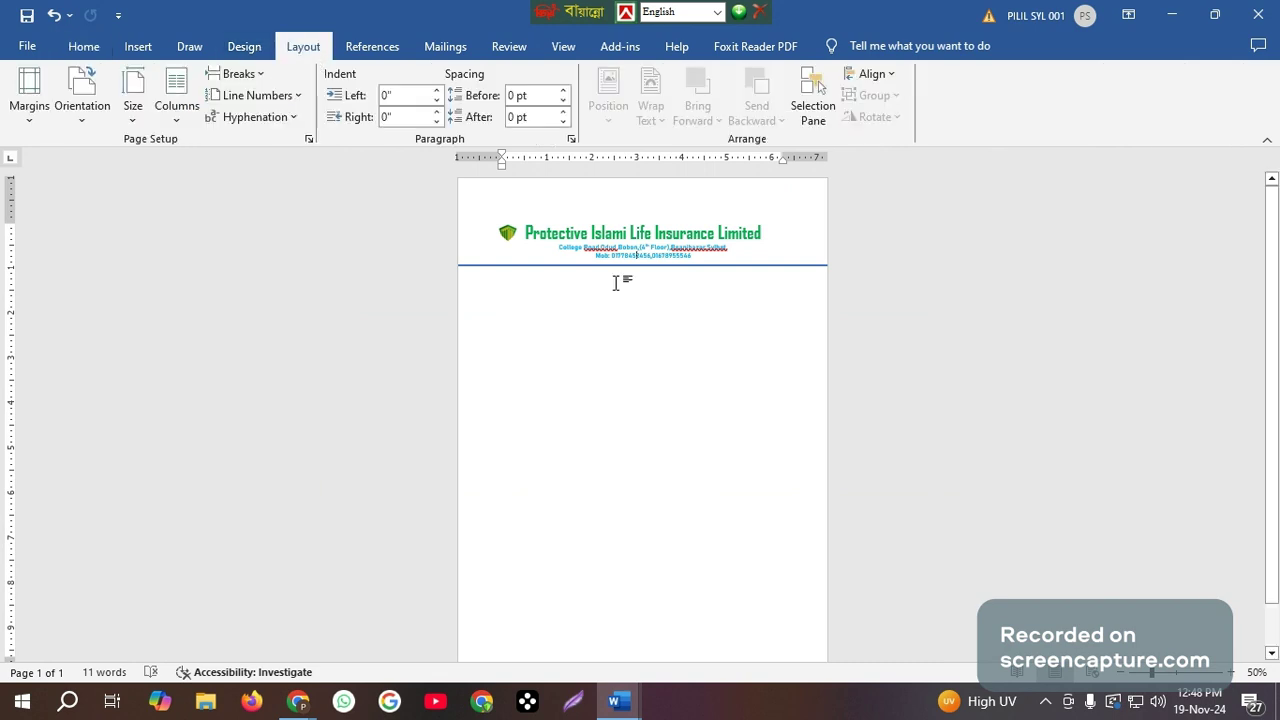
pyautogui.click(140, 47)
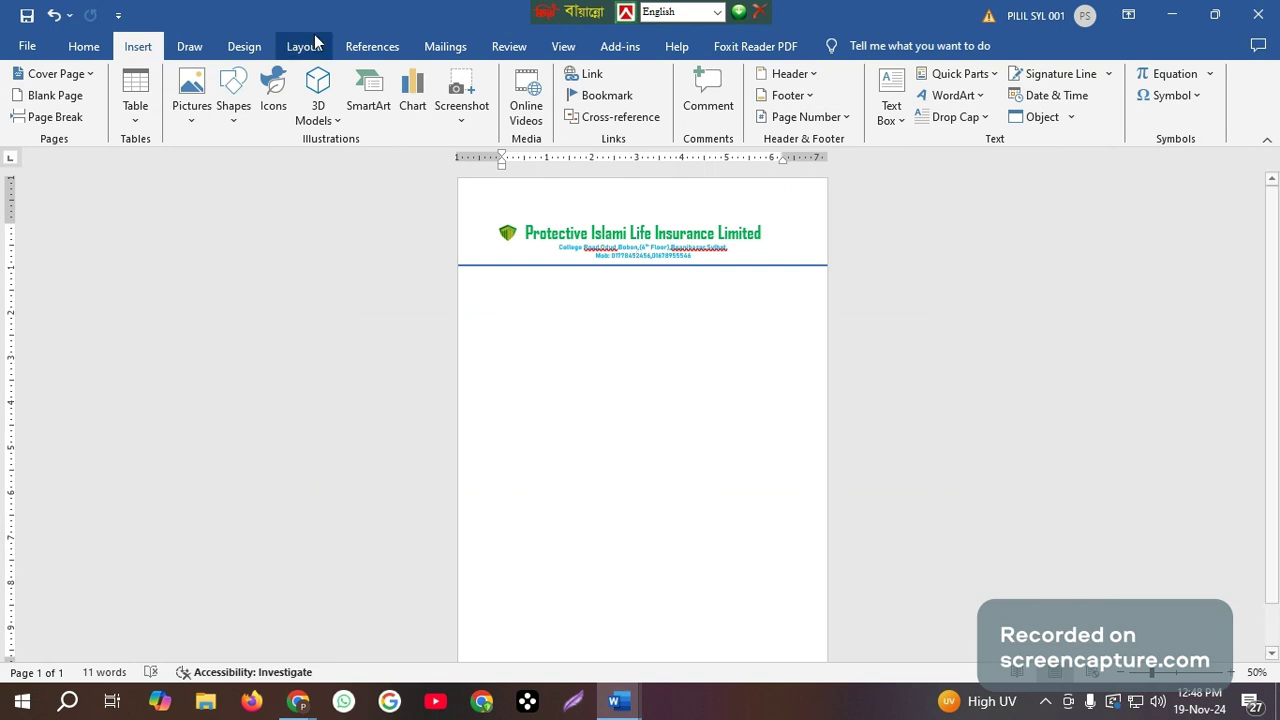
pyautogui.click(240, 48)
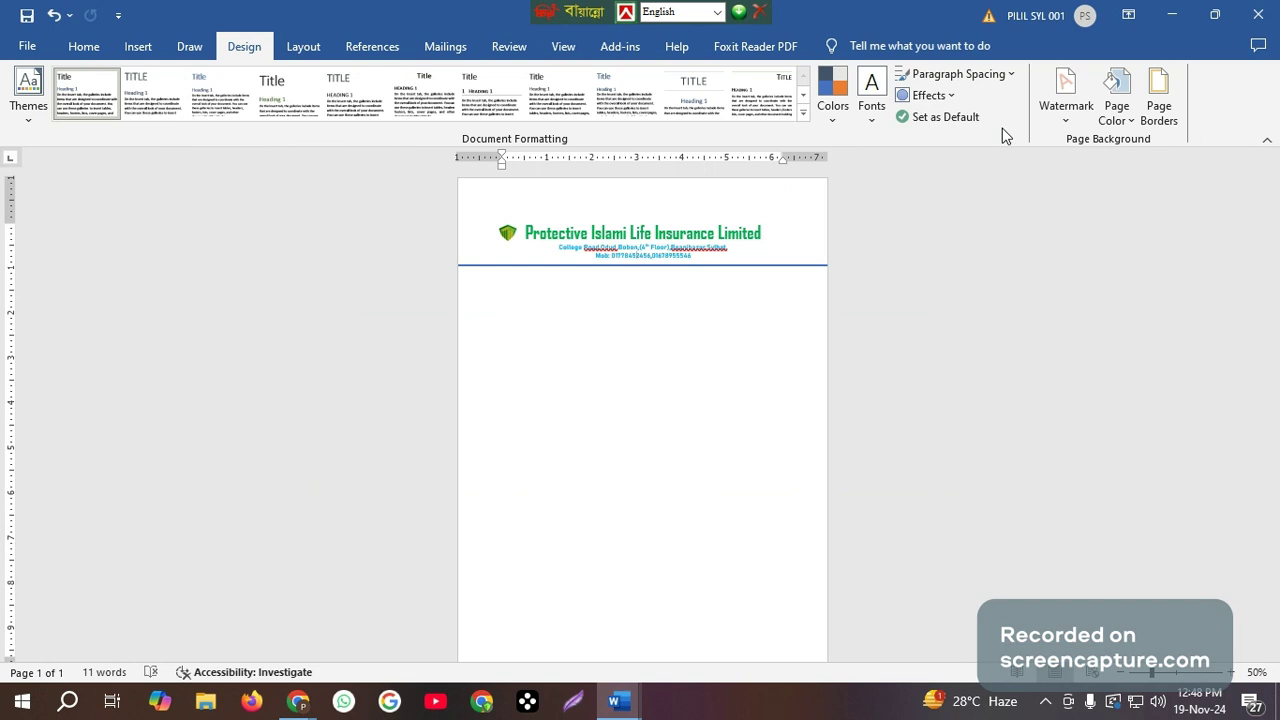
pyautogui.click(1068, 127)
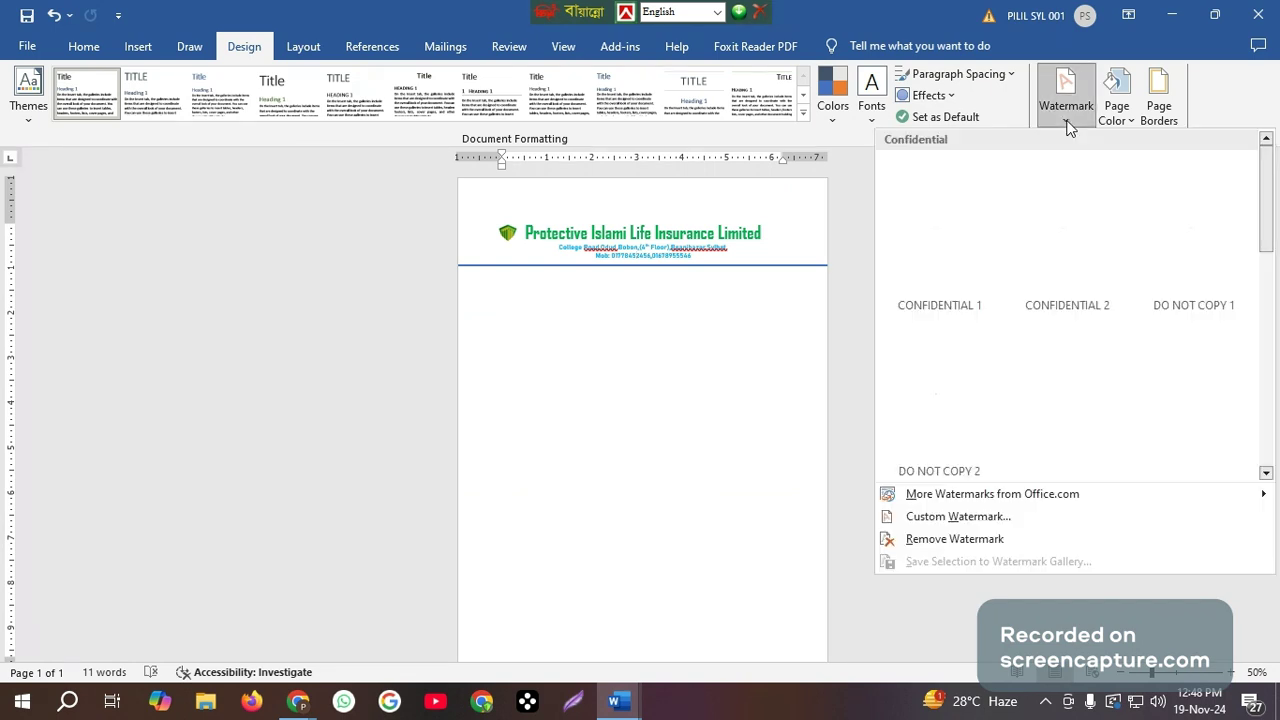
pyautogui.click(955, 493)
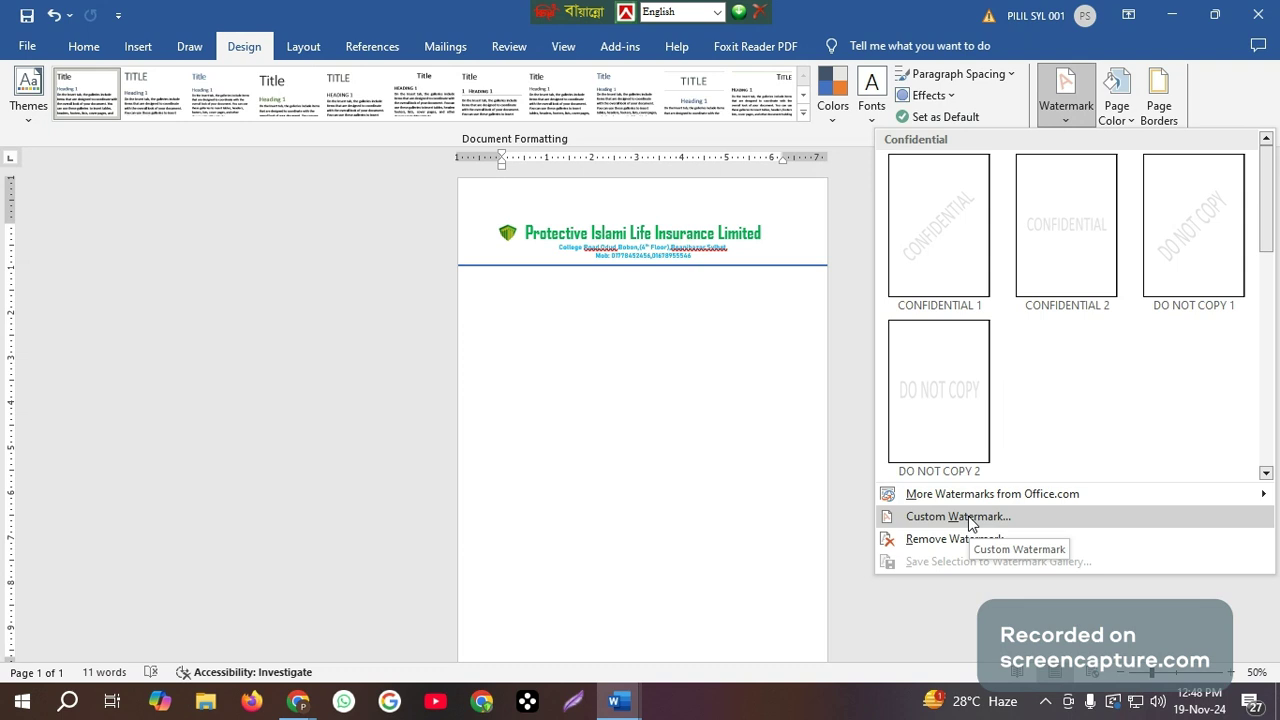
pyautogui.click(958, 516)
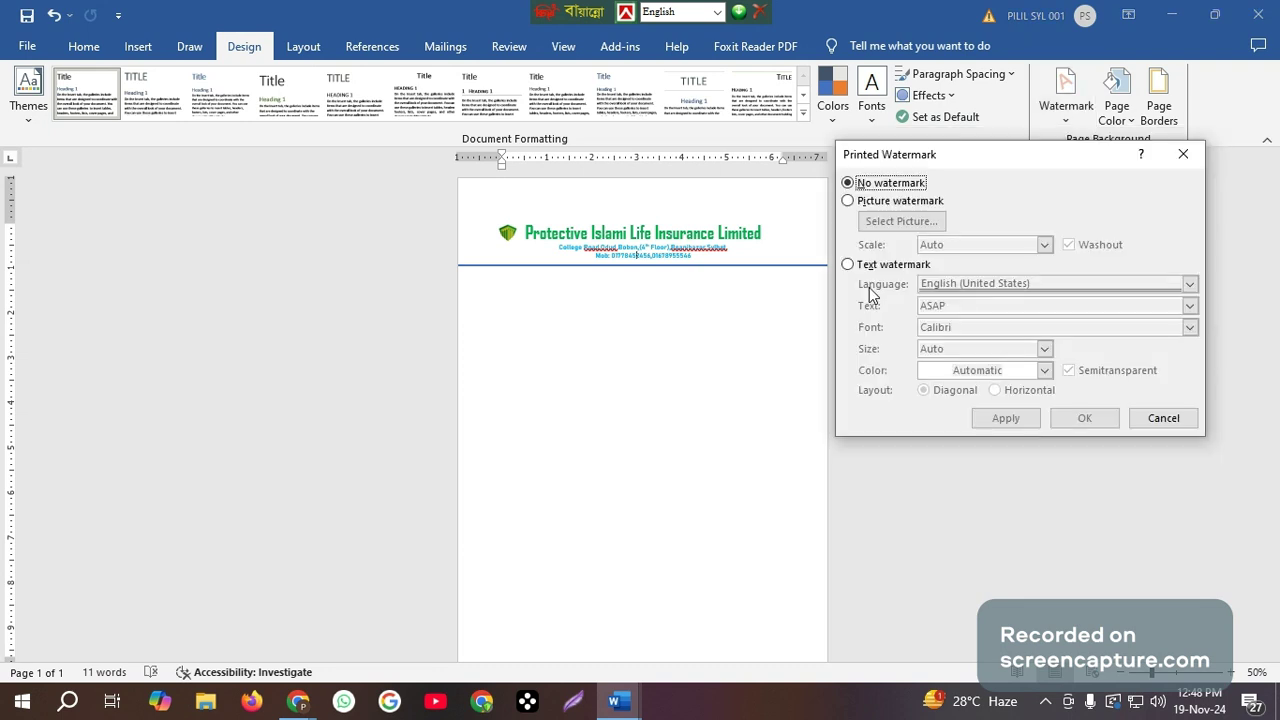
pyautogui.click(849, 199)
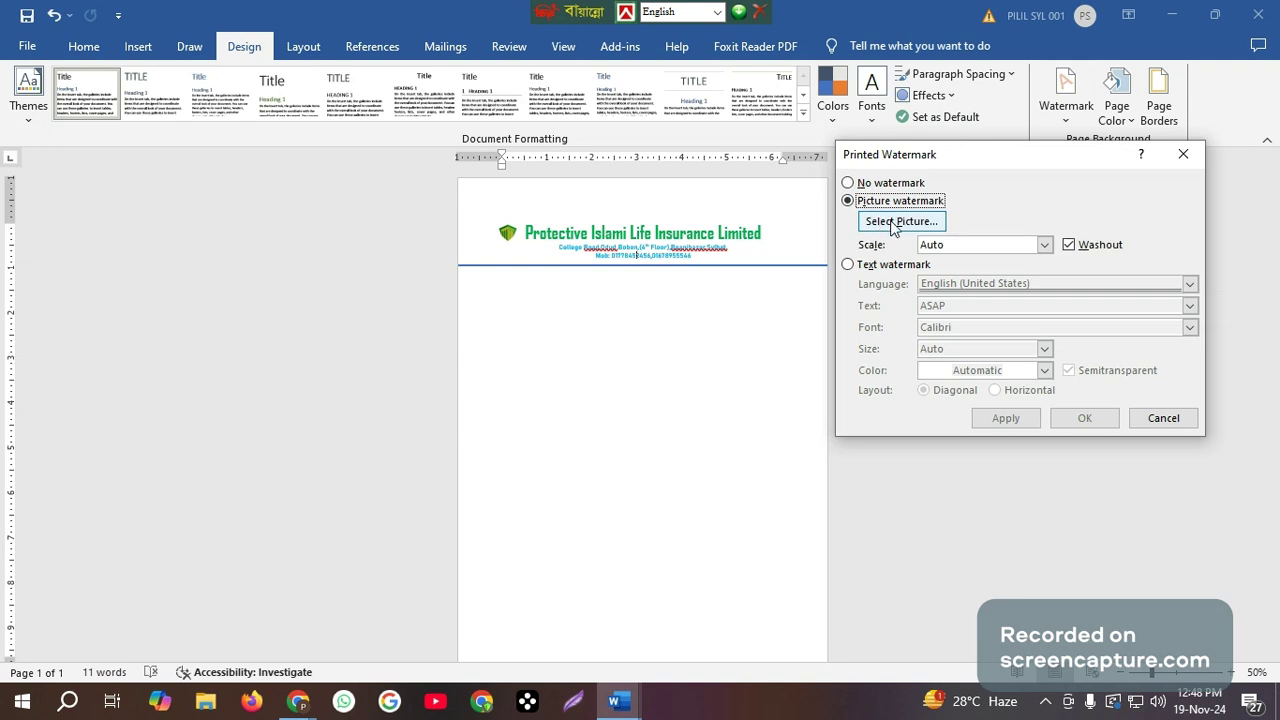
# Load the shield logo picture "unnamed" from the Downloads folder as the watermark and apply it to the page.
pyautogui.click(893, 224)
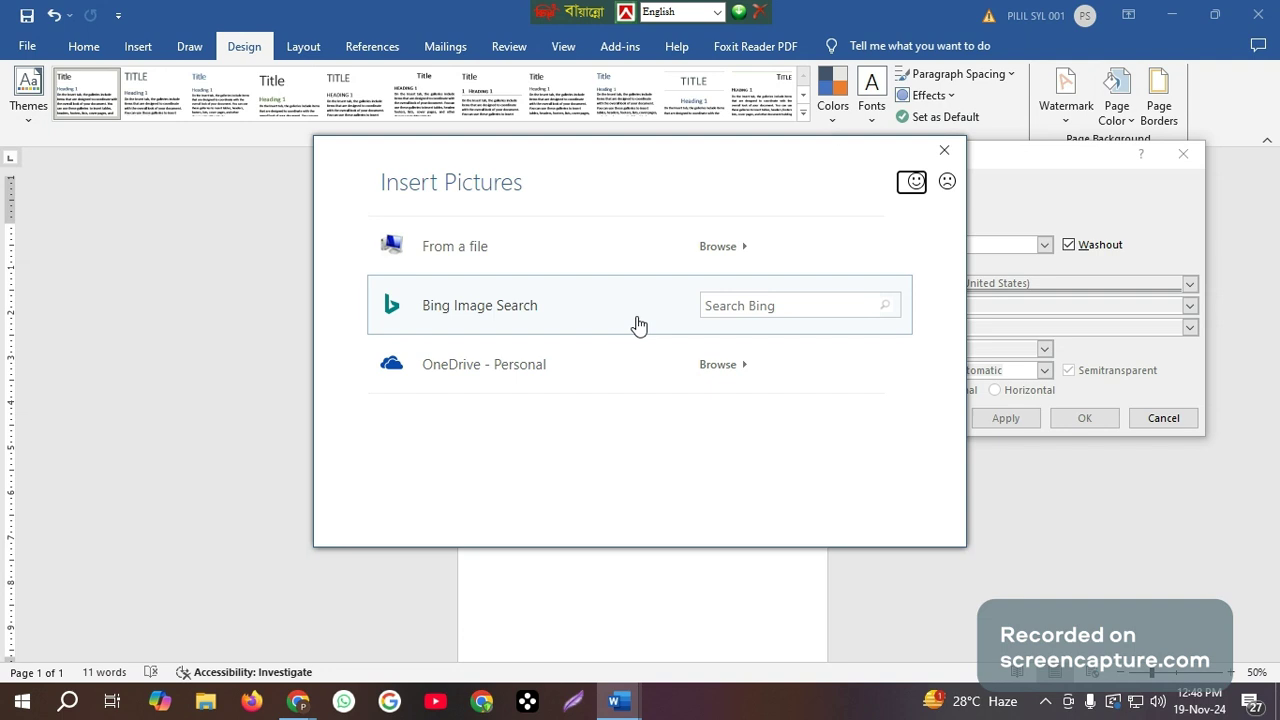
pyautogui.click(739, 250)
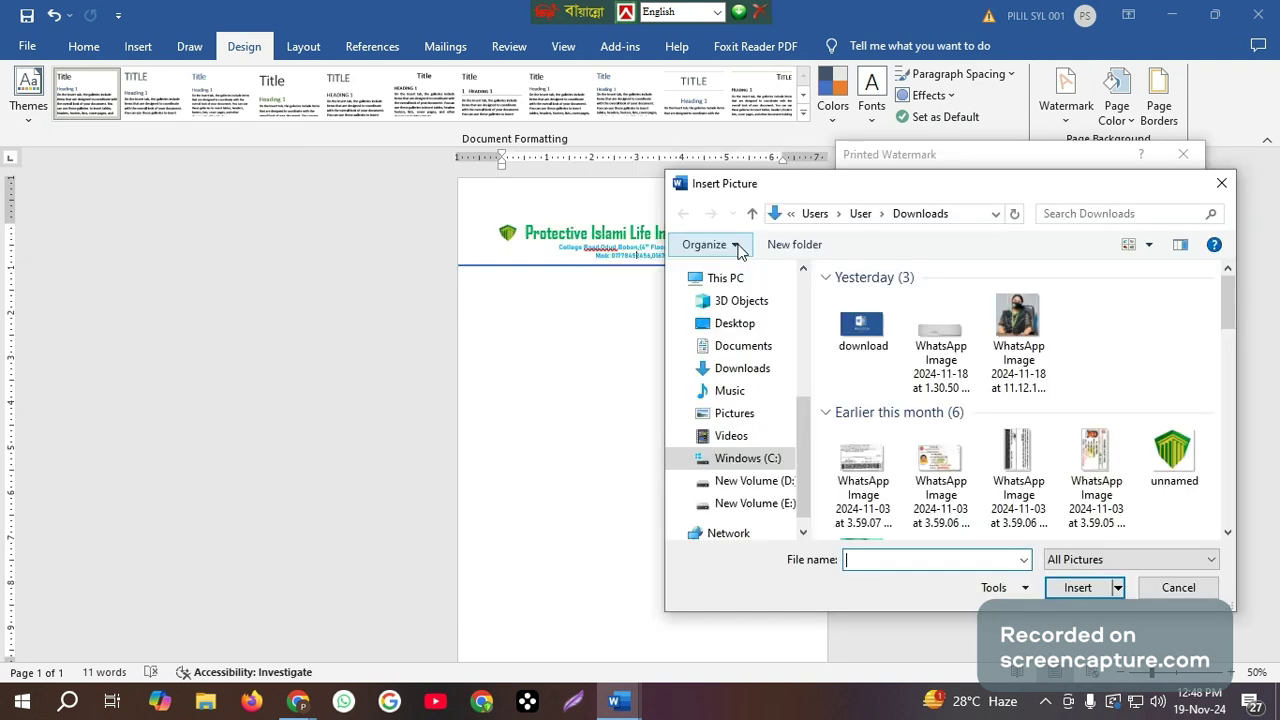
pyautogui.click(1178, 460)
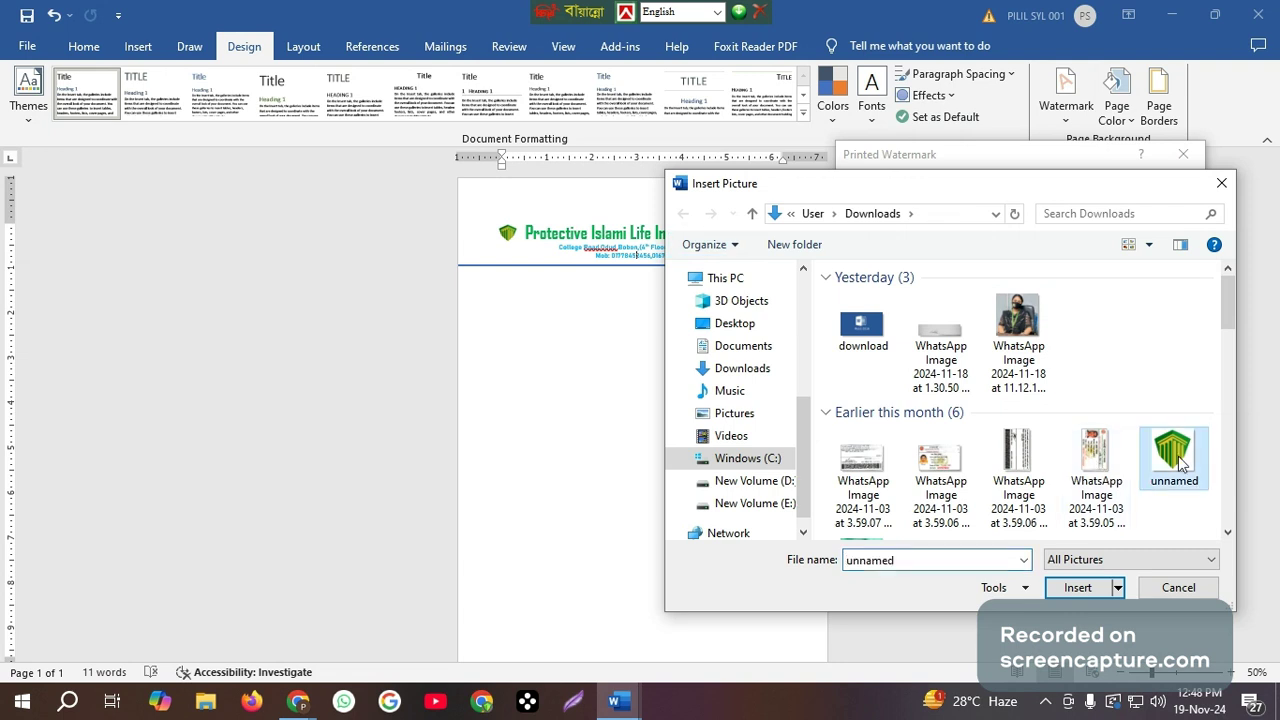
pyautogui.click(1077, 588)
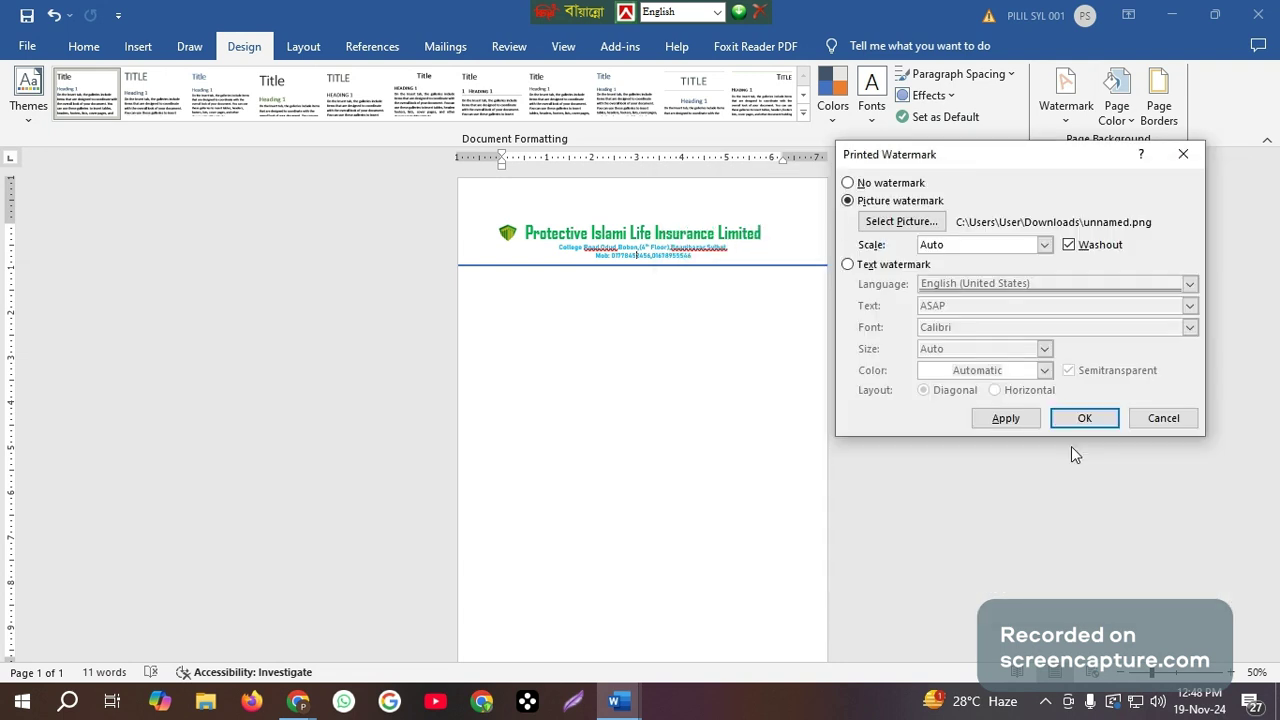
pyautogui.click(1012, 425)
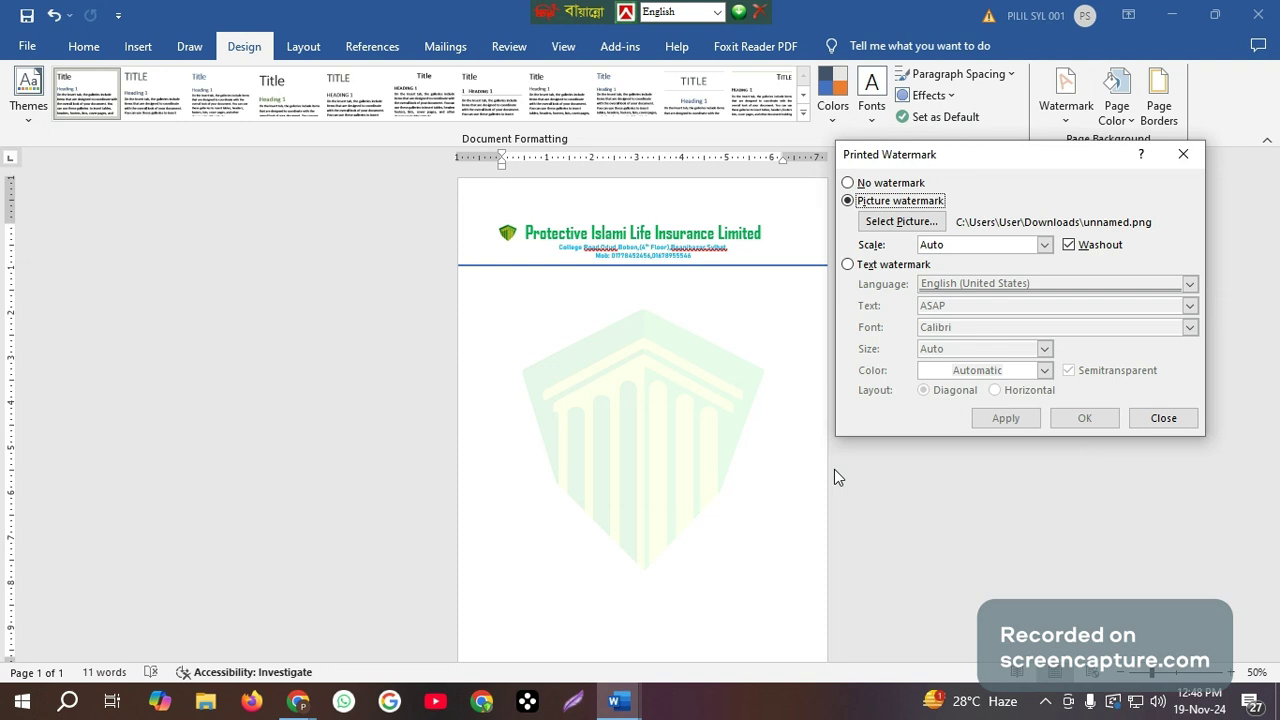
pyautogui.click(1163, 422)
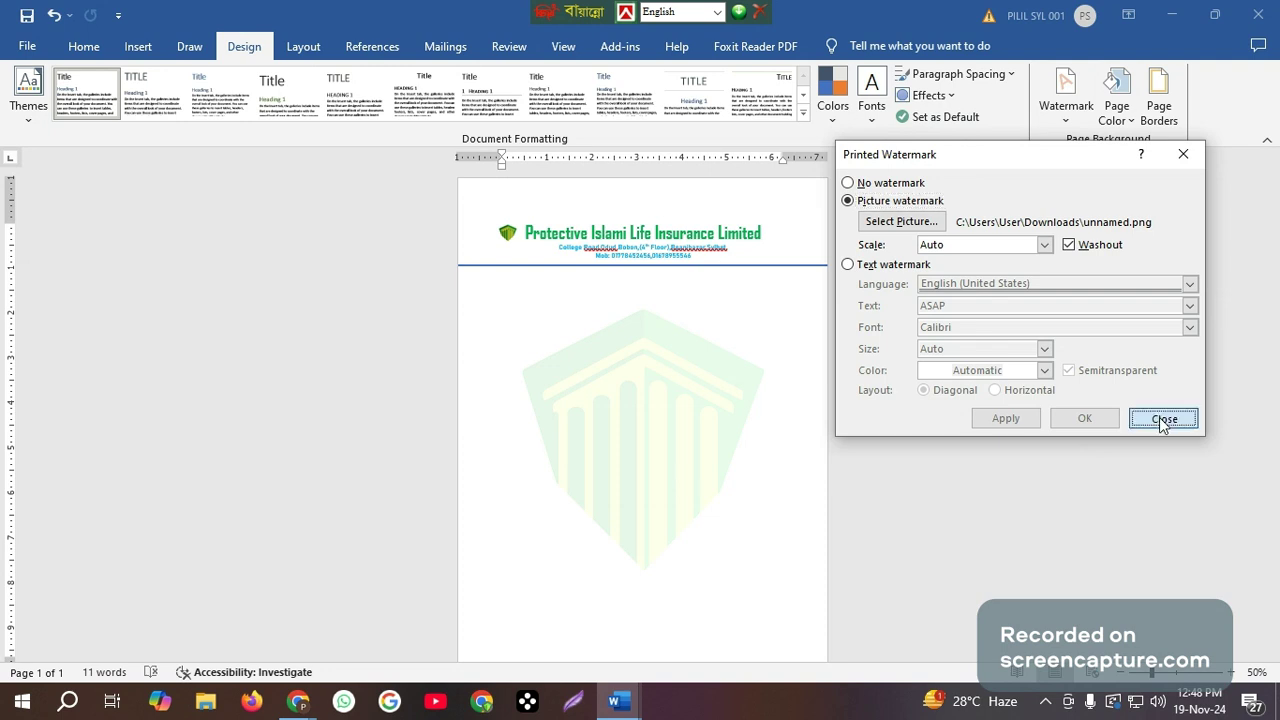
# Examine the whole letterhead page, including the heading, logo, divider line and picture watermark.
pyautogui.scroll(-1, 699, 515)
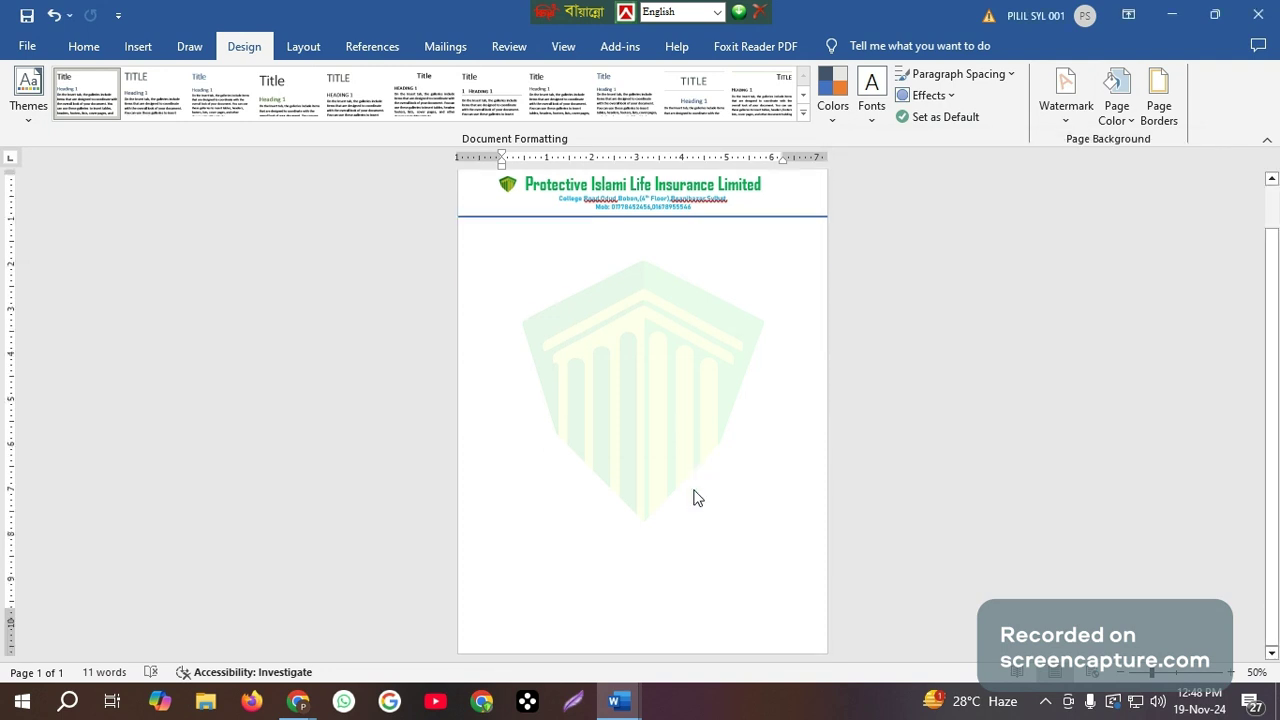
pyautogui.scroll(1, 690, 485)
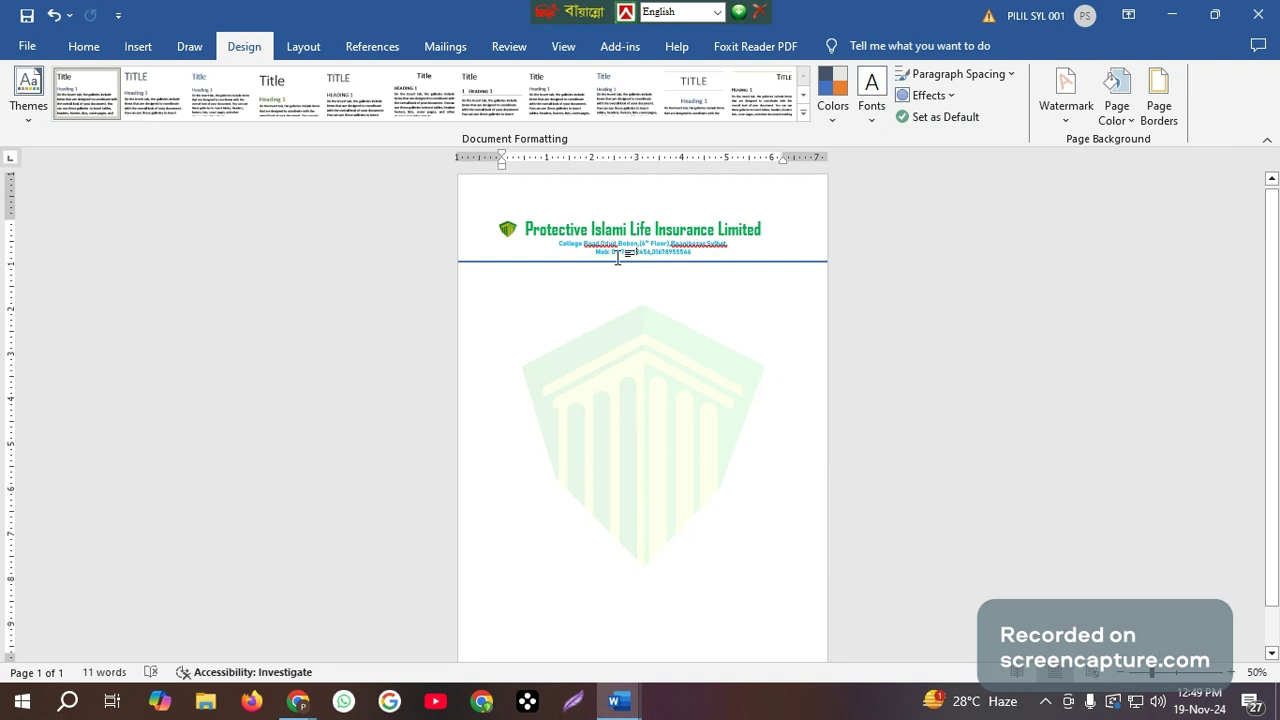
pyautogui.keyDown('ctrl'); pyautogui.scroll(2, 621, 434); pyautogui.keyUp('ctrl')
pyautogui.scroll(3, 621, 434)
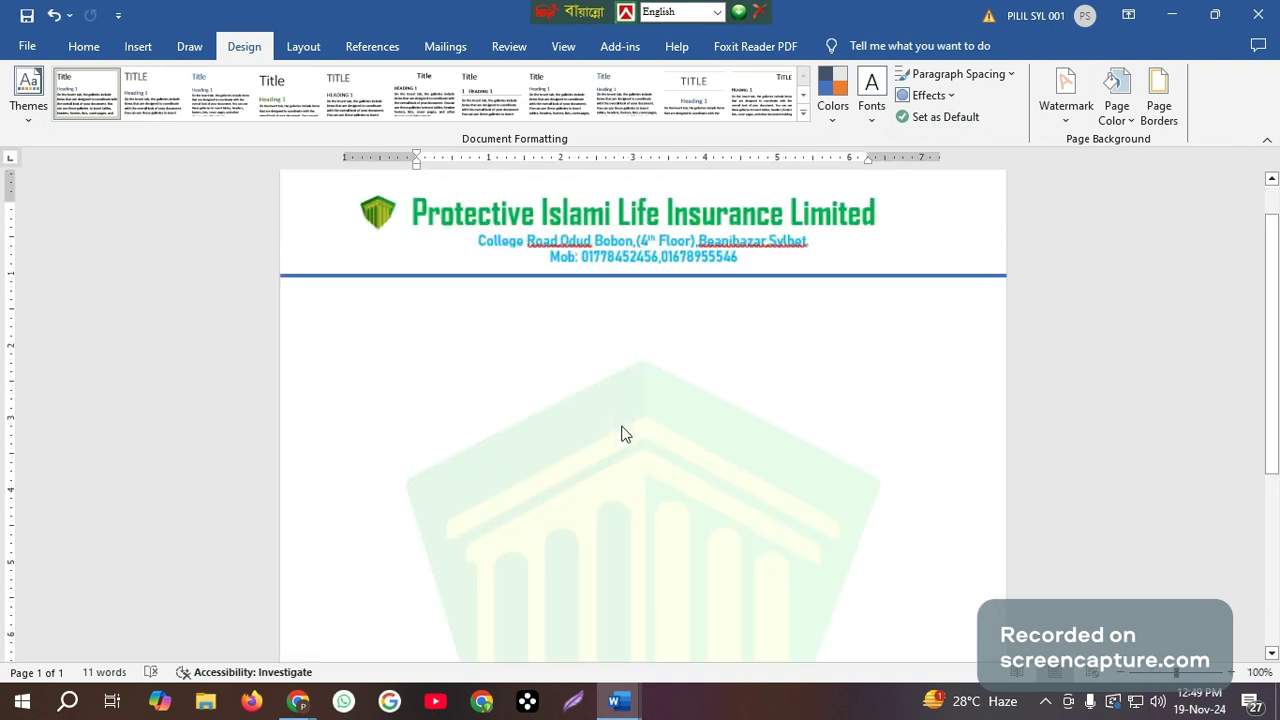
pyautogui.scroll(2, 621, 388)
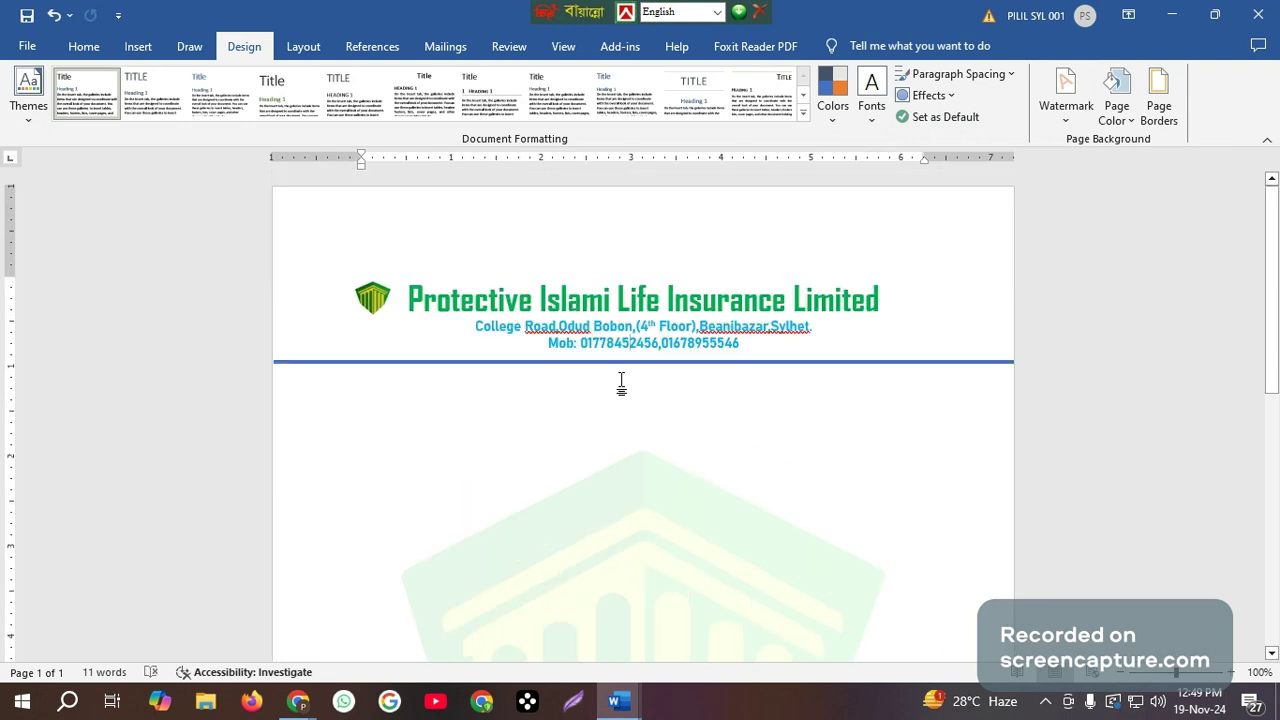
pyautogui.scroll(-3, 621, 388)
pyautogui.scroll(-9, 621, 388)
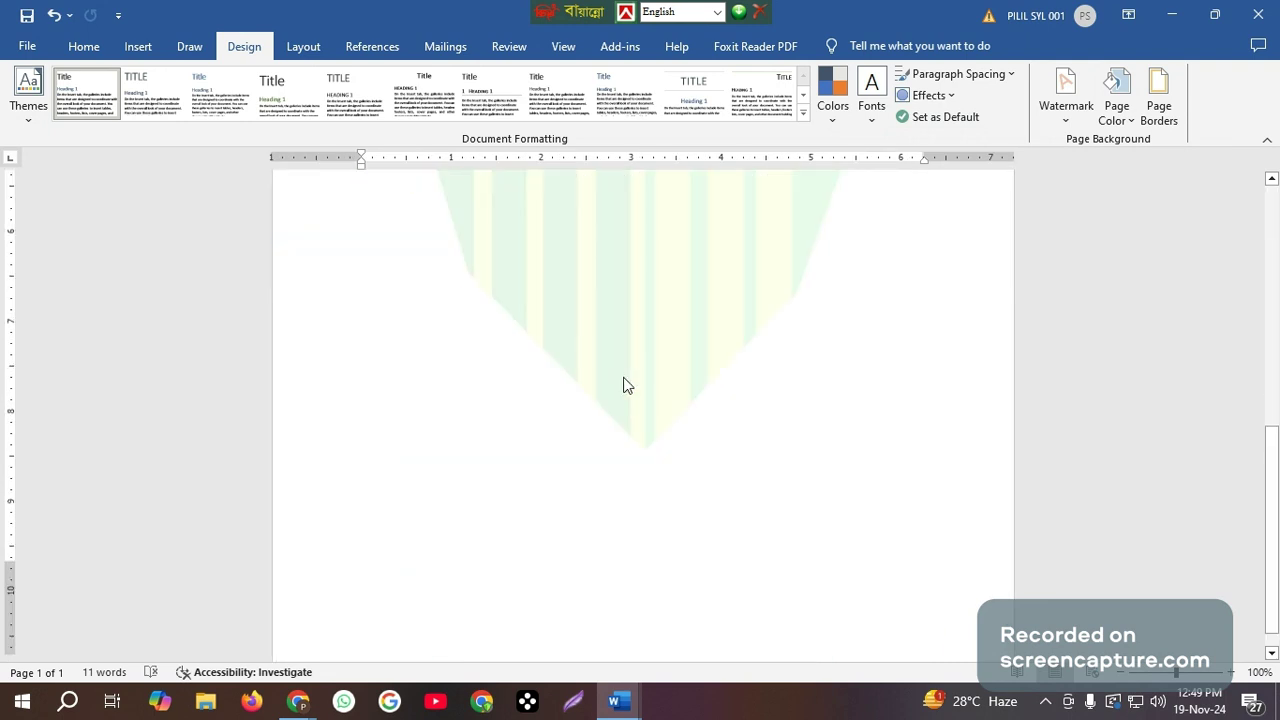
pyautogui.scroll(3, 625, 382)
pyautogui.scroll(7, 628, 377)
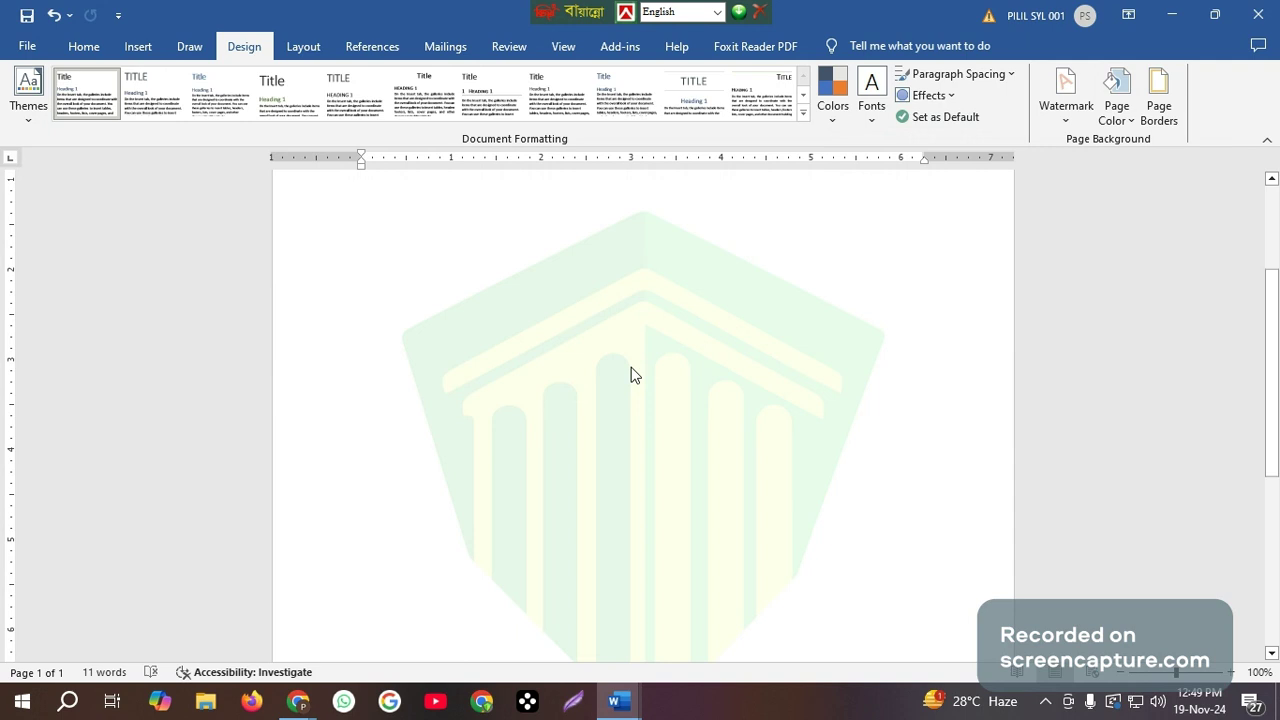
pyautogui.scroll(5, 631, 372)
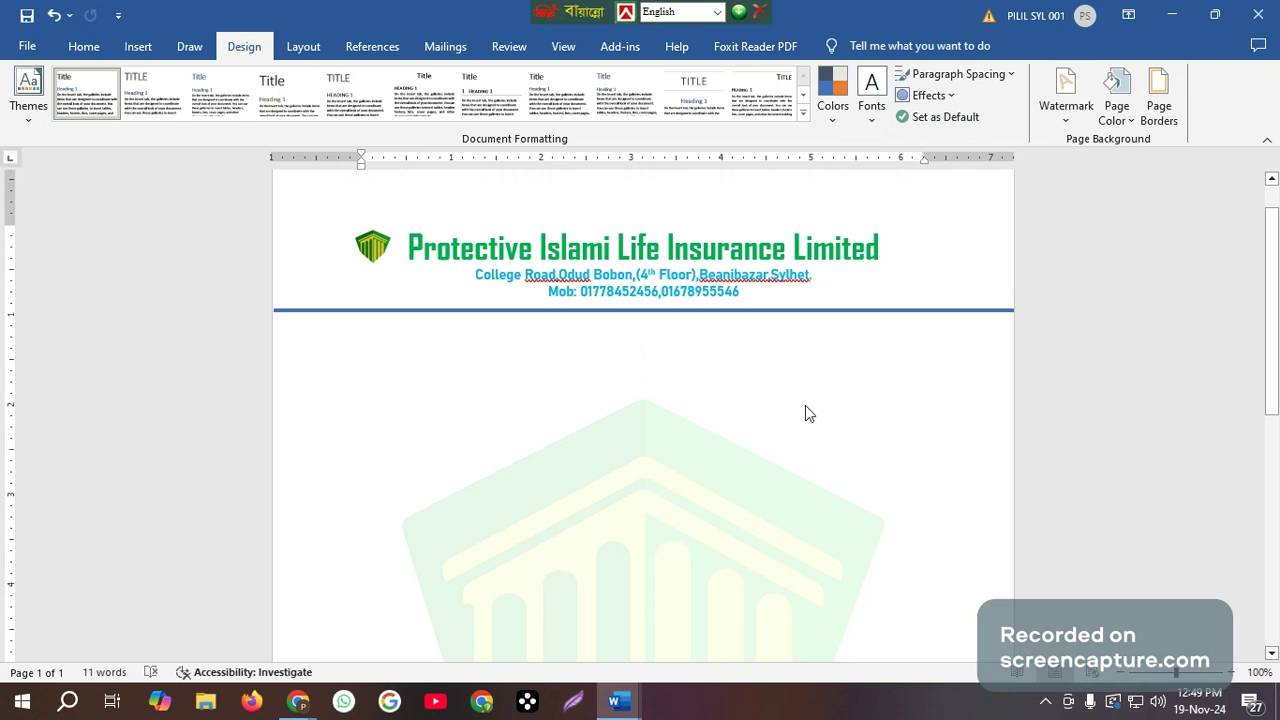
pyautogui.keyDown('ctrl'); pyautogui.scroll(-4, 806, 404); pyautogui.keyUp('ctrl')
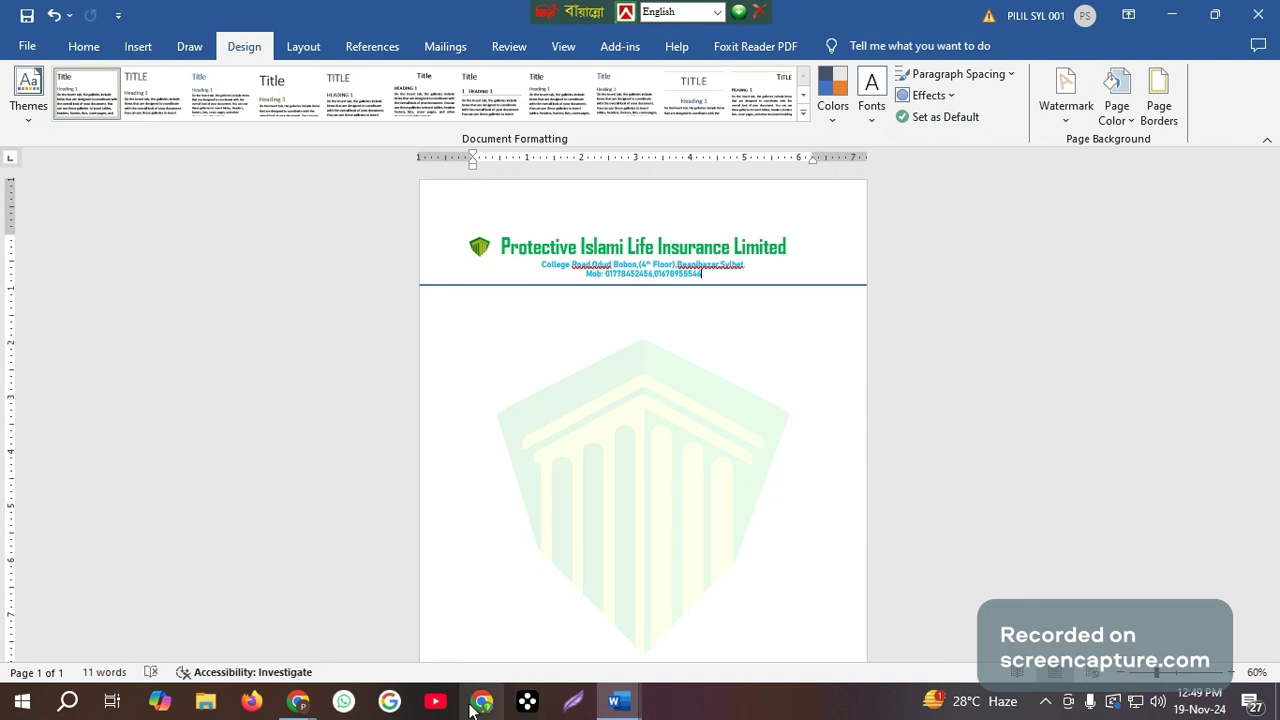
pyautogui.moveTo(298, 695)
pyautogui.click(272, 645)
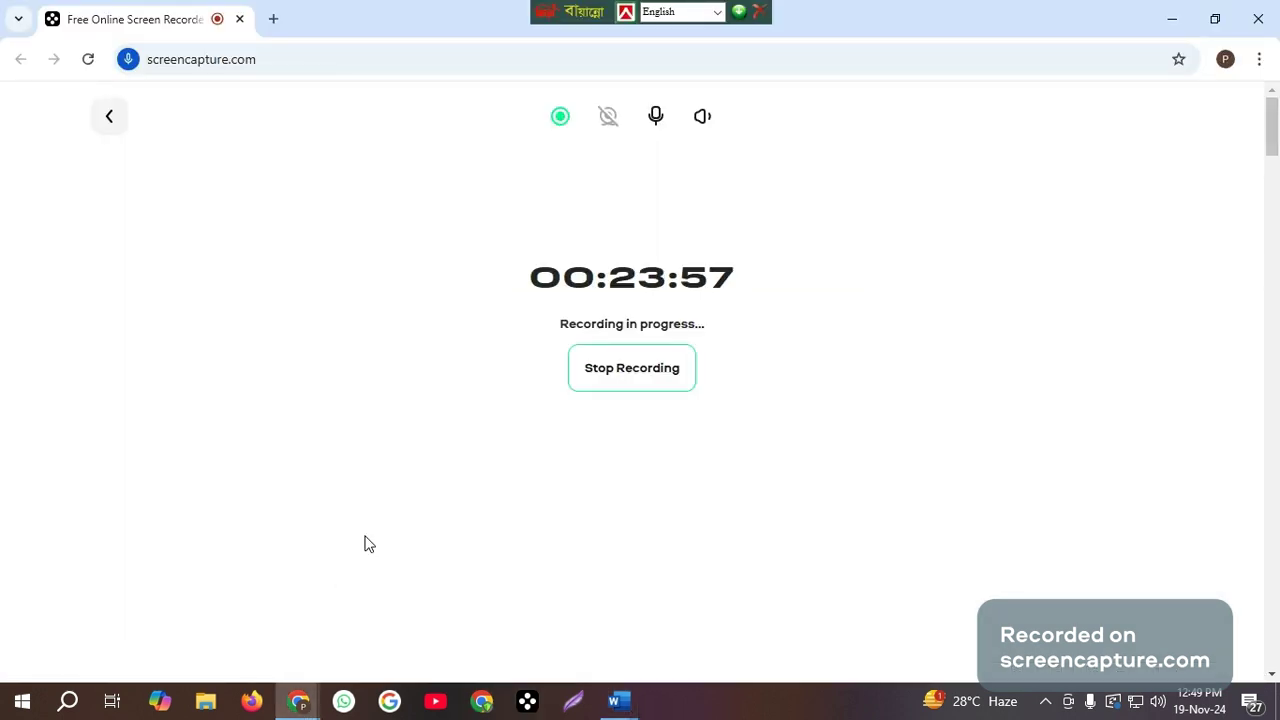